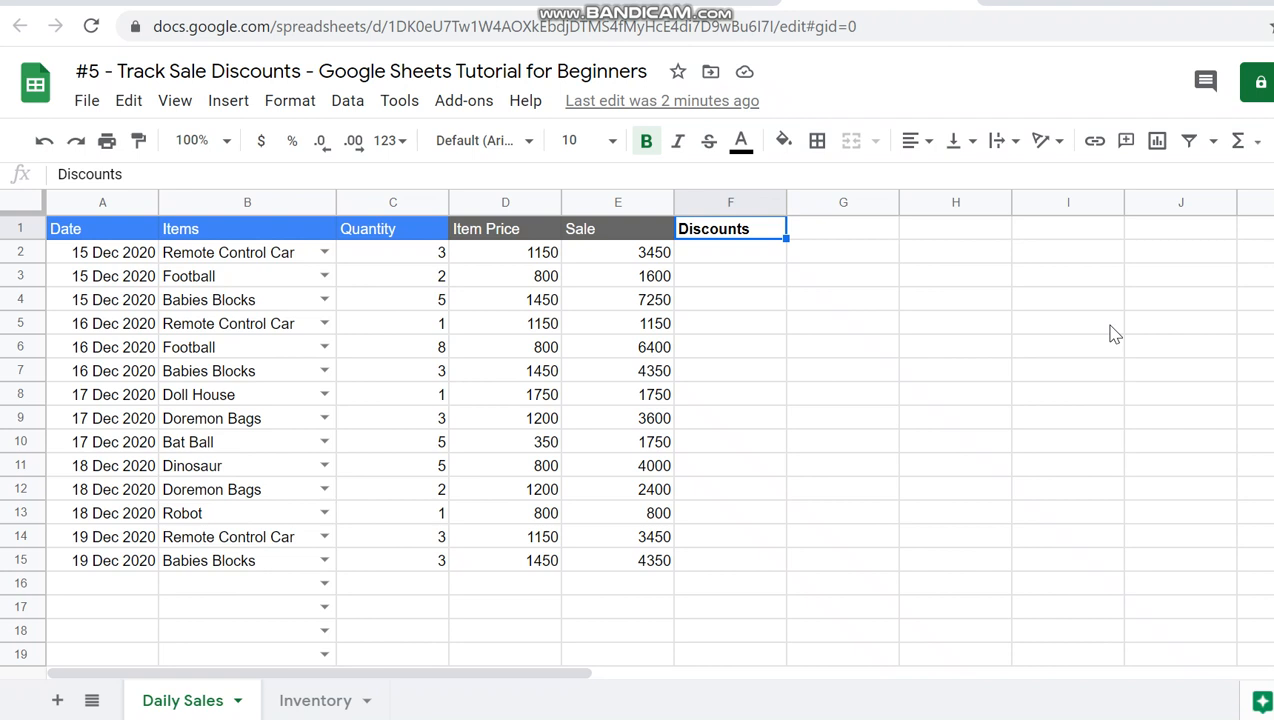
# Enter a discount of 450 in F2 for the first Remote Control Car sale
pyautogui.press('Down')
pyautogui.press('Up')
pyautogui.press('Down')
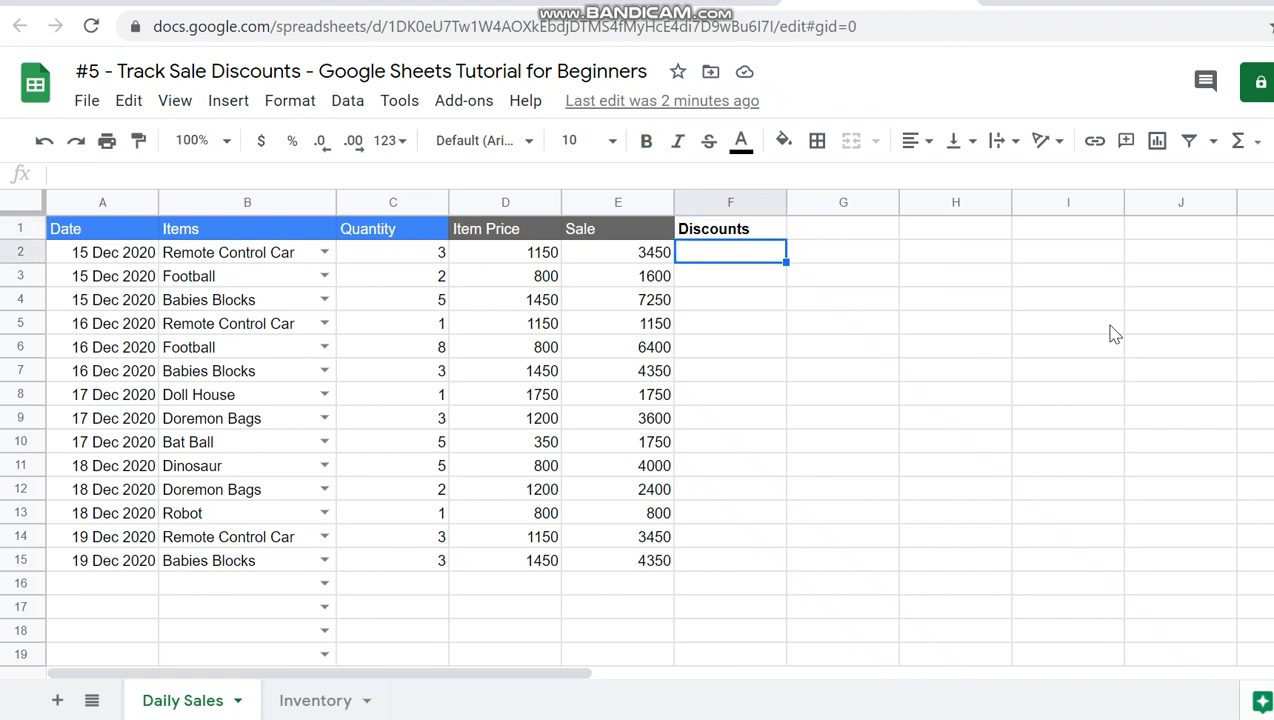
pyautogui.click(751, 218)
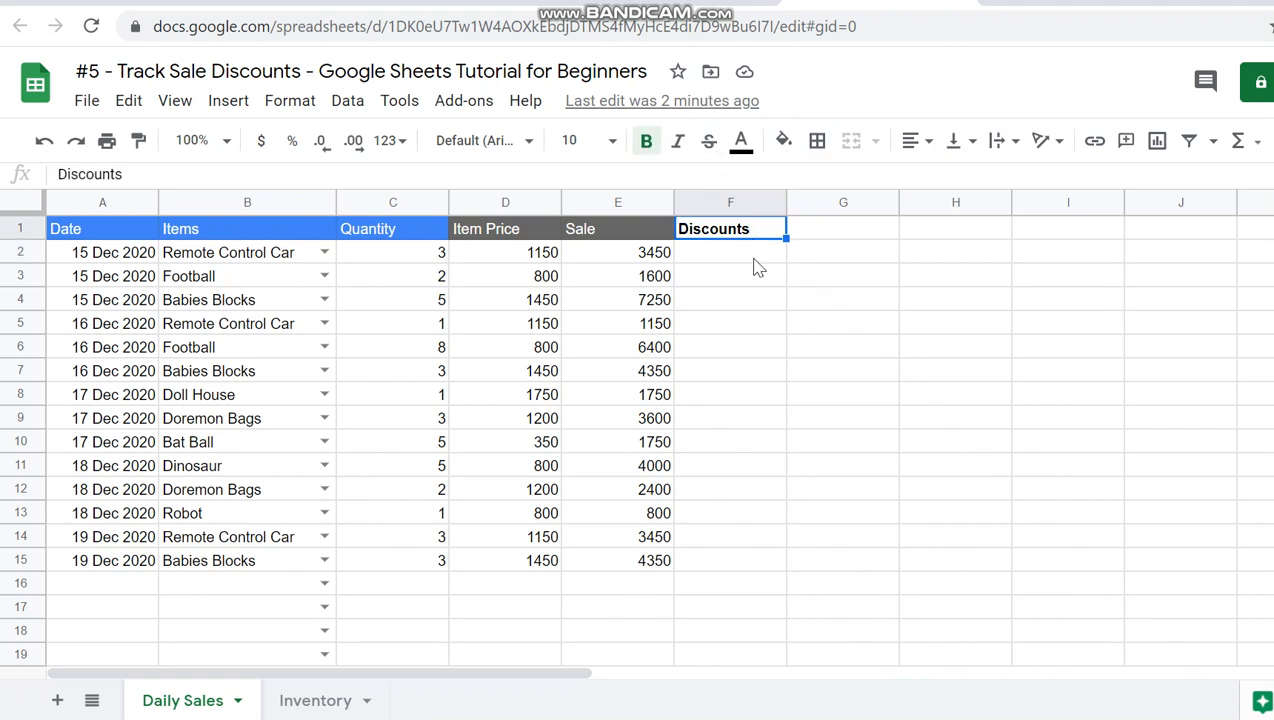
pyautogui.click(757, 258)
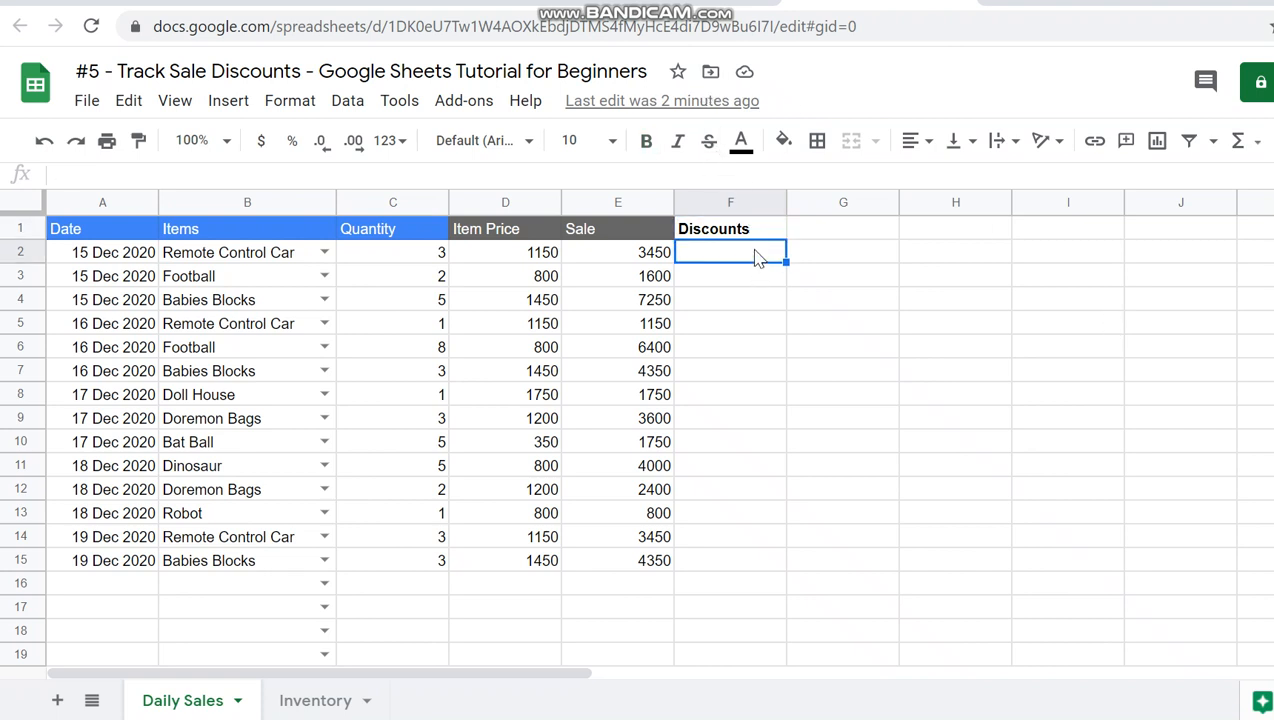
pyautogui.press('Left')
pyautogui.press('Right')
pyautogui.write('450')
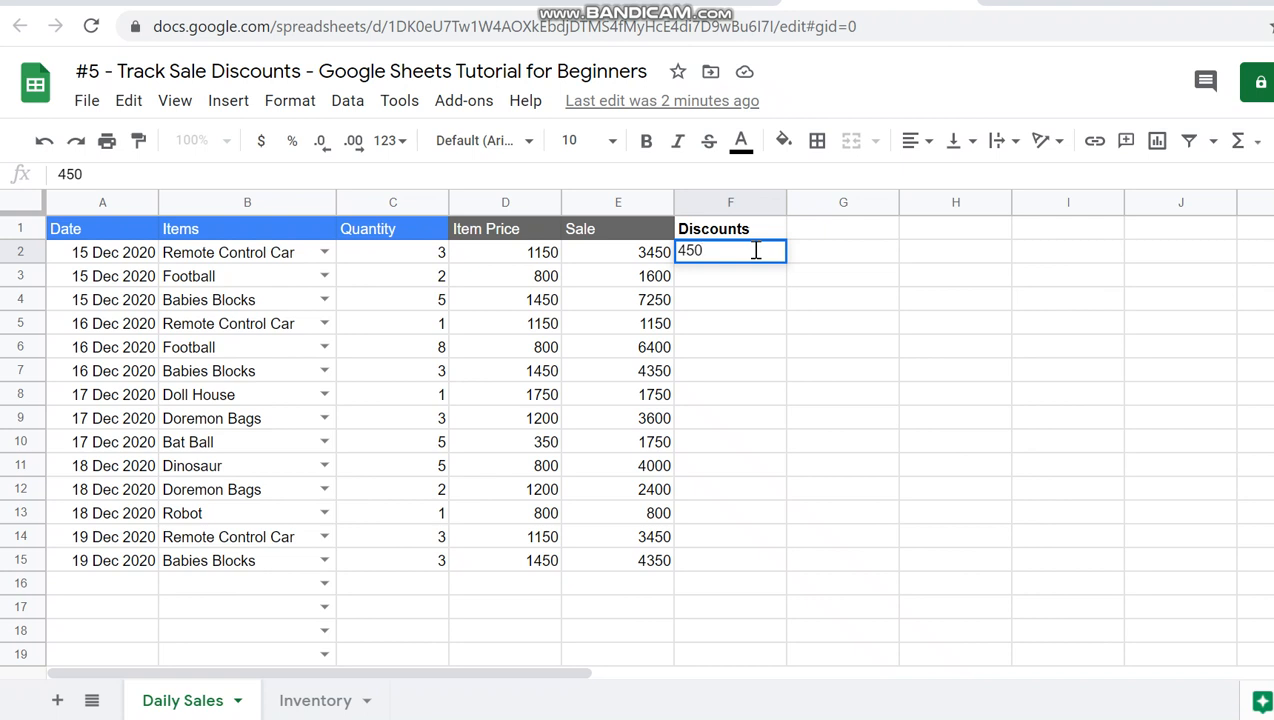
pyautogui.press('Return')
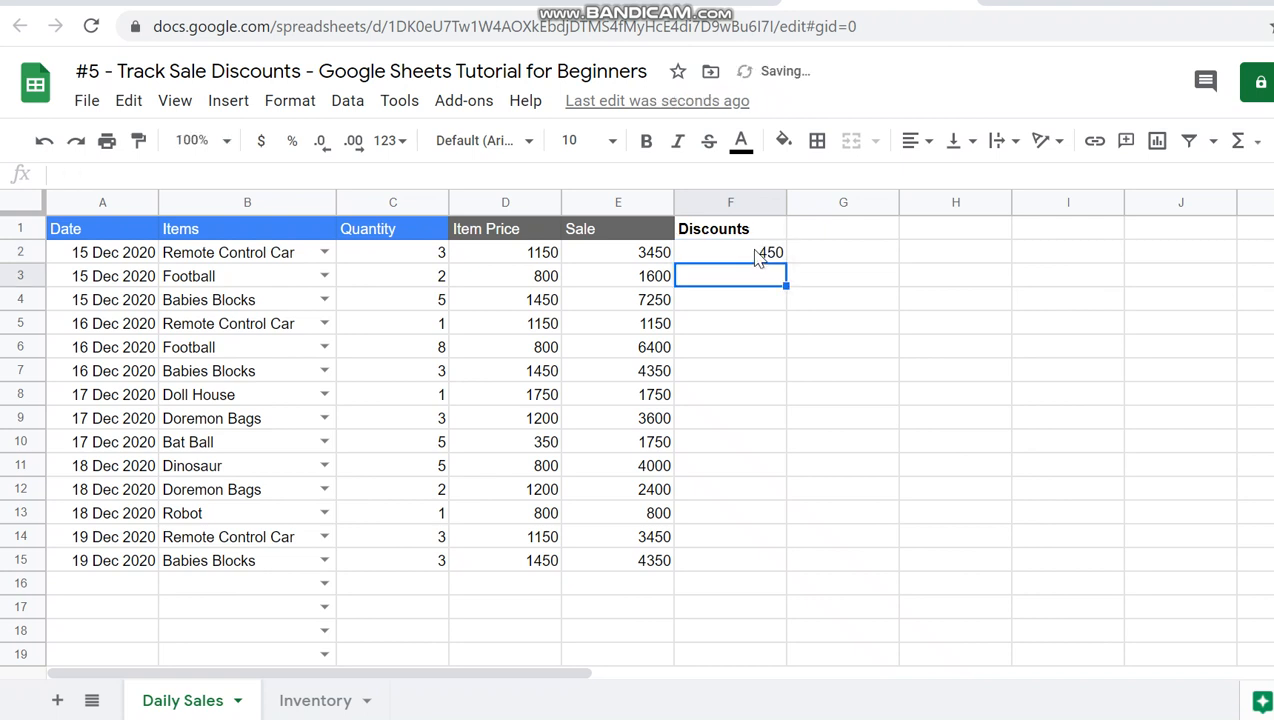
pyautogui.click(805, 261)
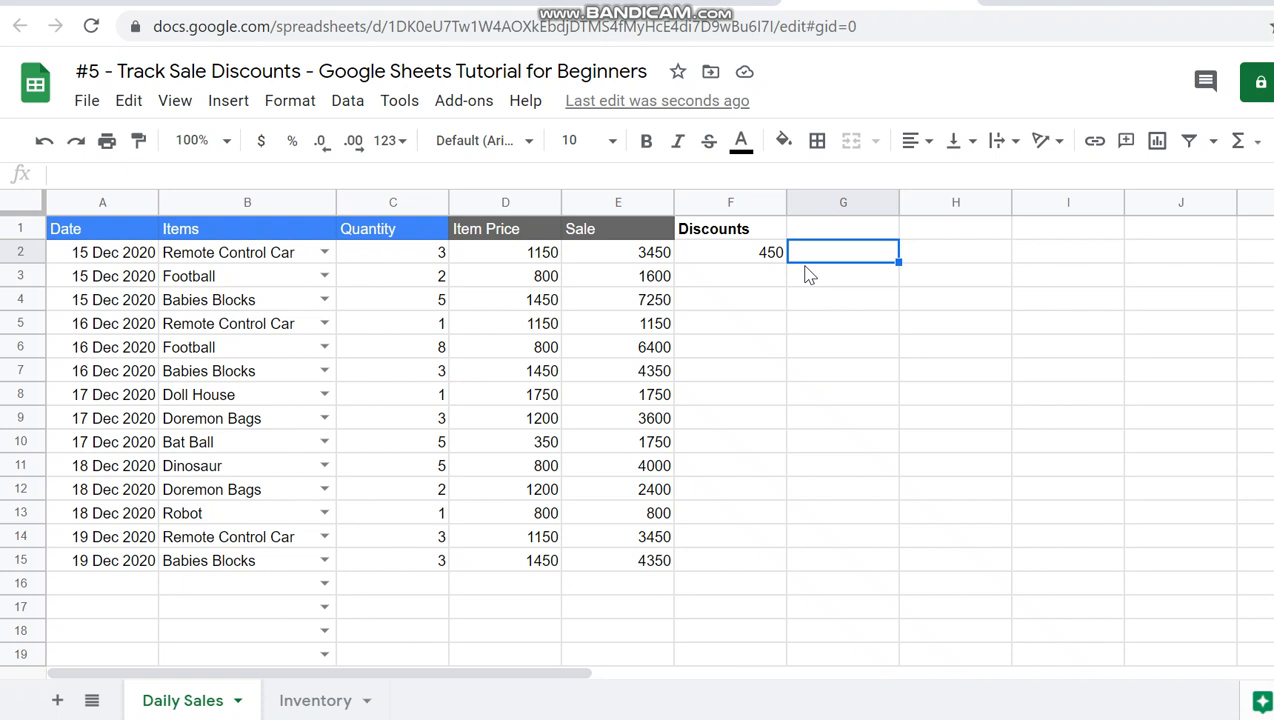
pyautogui.press('Left')
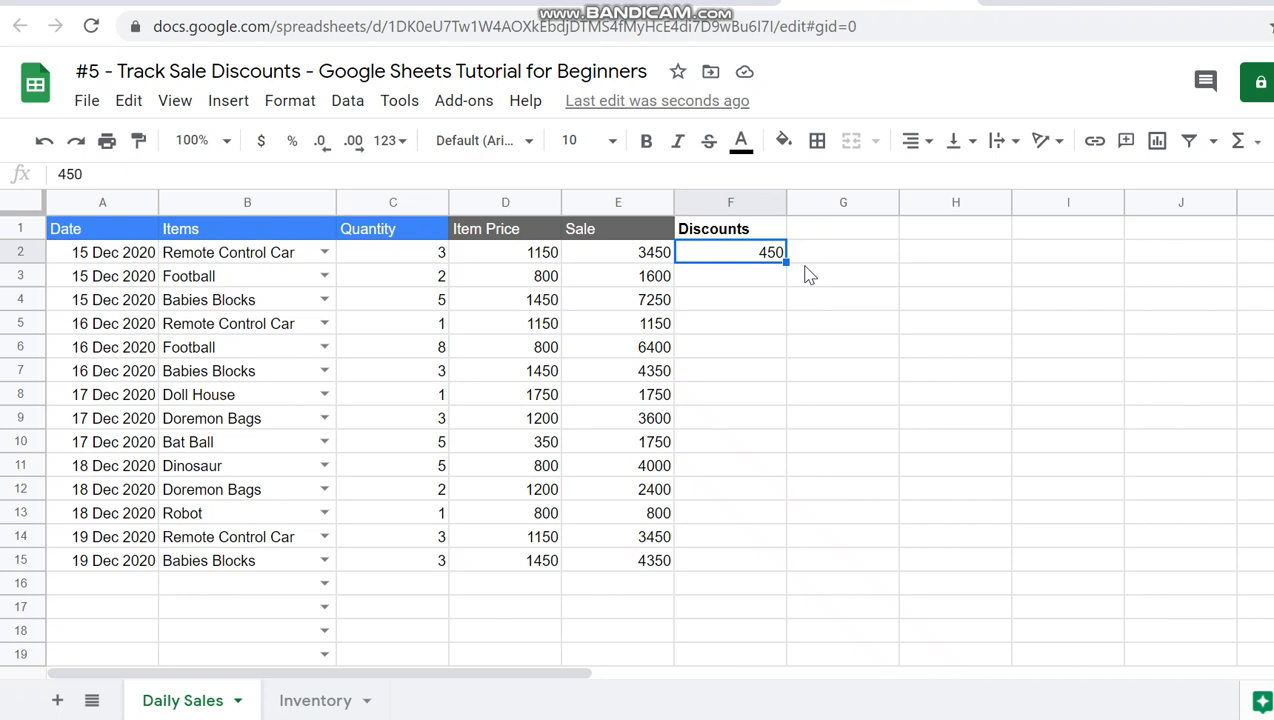
pyautogui.hotkey('shift', 'Down')
pyautogui.hotkey('shift', 'Down')
pyautogui.hotkey('shift', 'Down')
pyautogui.hotkey('shift', 'Down')
pyautogui.hotkey('shift', 'Down')
pyautogui.hotkey('shift', 'Down')
pyautogui.hotkey('shift', 'Down')
pyautogui.hotkey('shift', 'Down')
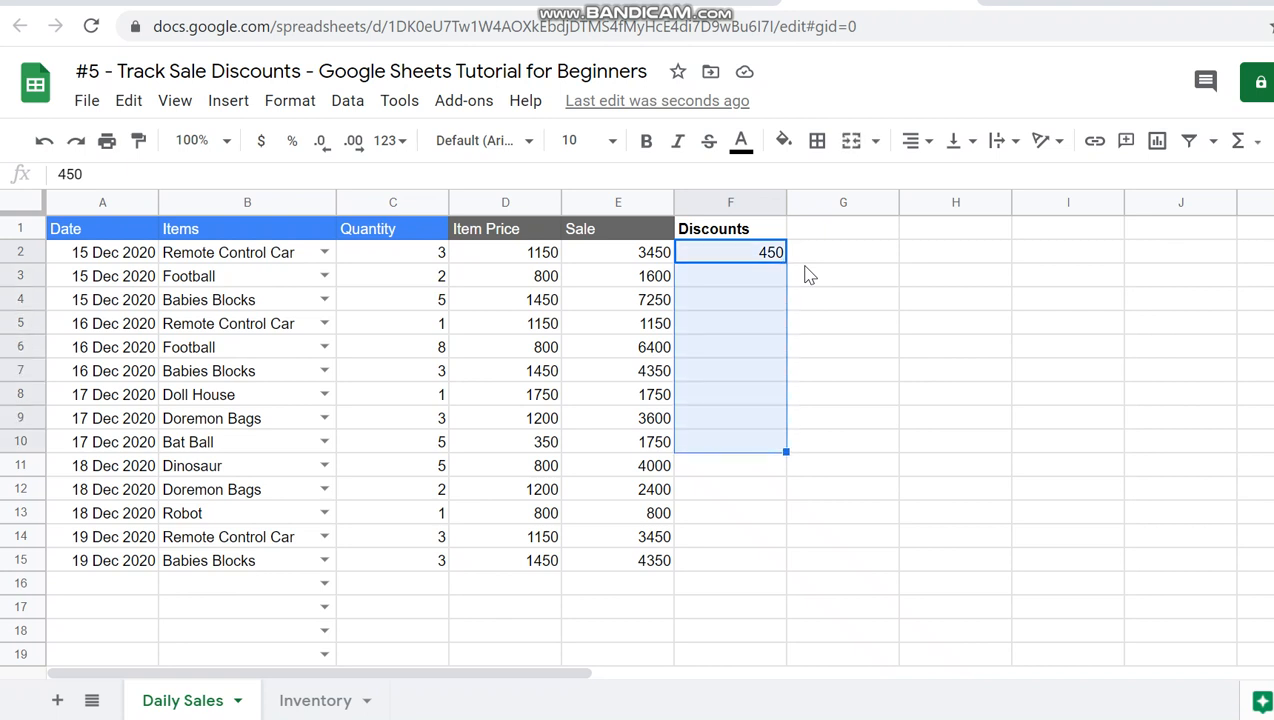
pyautogui.hotkey('shift', 'Down')
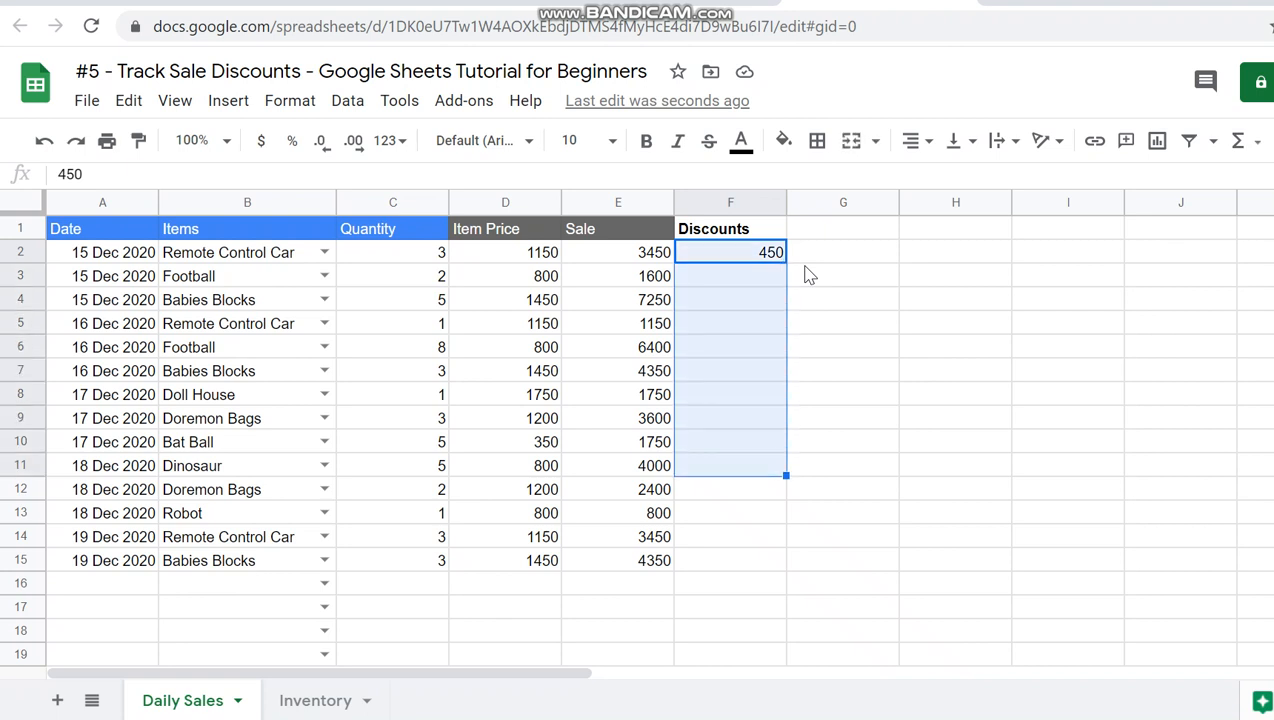
# Replace the discount in F2 with 3000
pyautogui.click(765, 314)
pyautogui.click(765, 255)
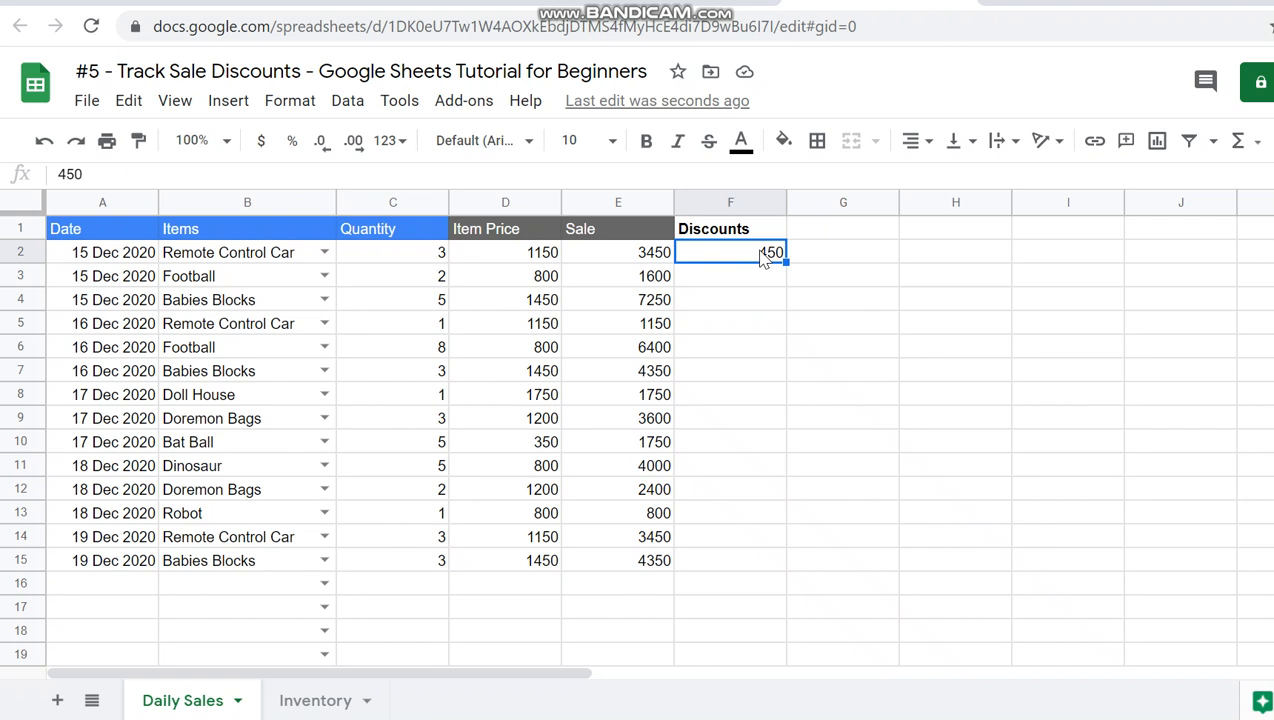
pyautogui.write('3000')
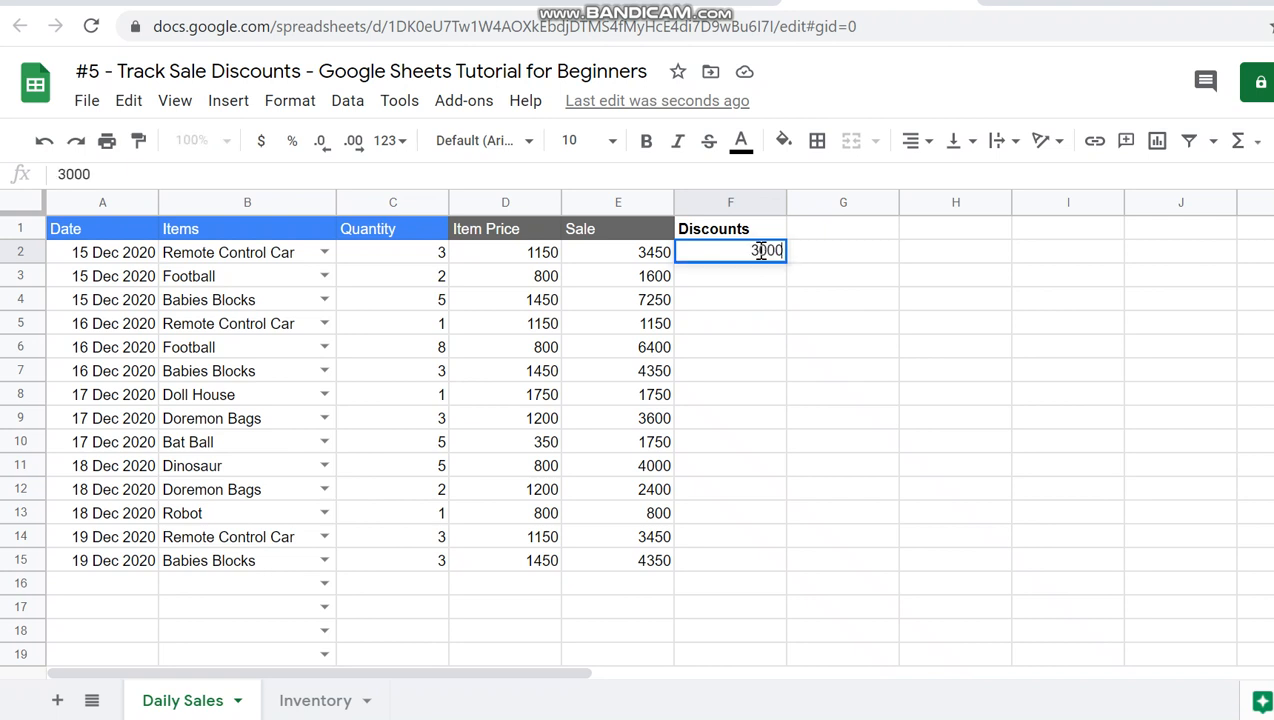
pyautogui.press('Return')
pyautogui.click(814, 310)
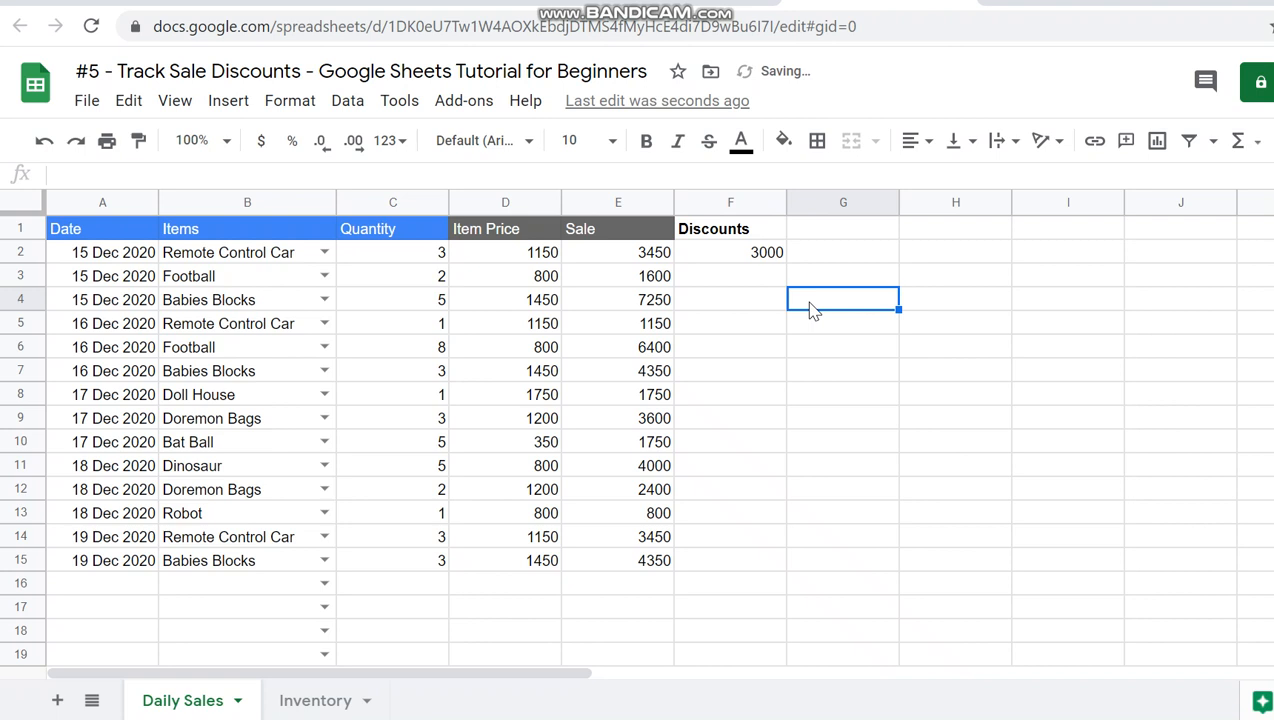
pyautogui.click(780, 276)
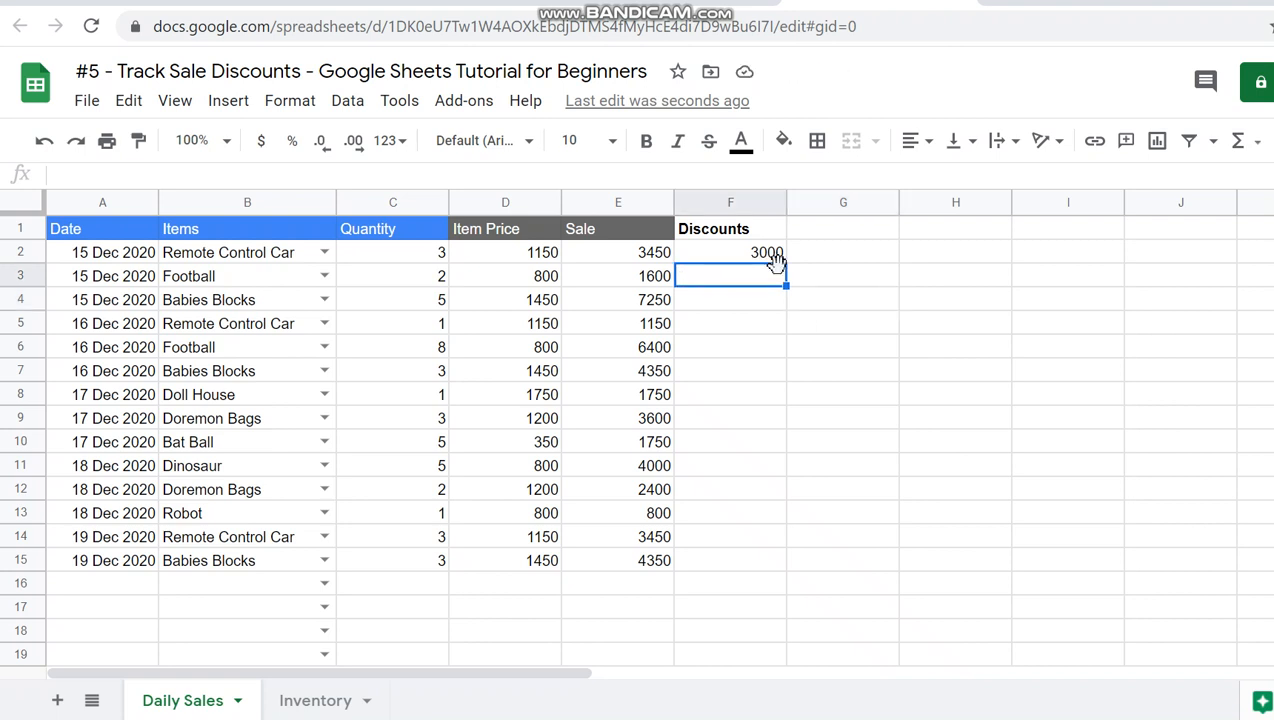
pyautogui.press('Up')
pyautogui.hotkey('shift', 'Left')
pyautogui.hotkey('shift', 'Left')
pyautogui.hotkey('shift', 'Left')
pyautogui.hotkey('shift', 'Left')
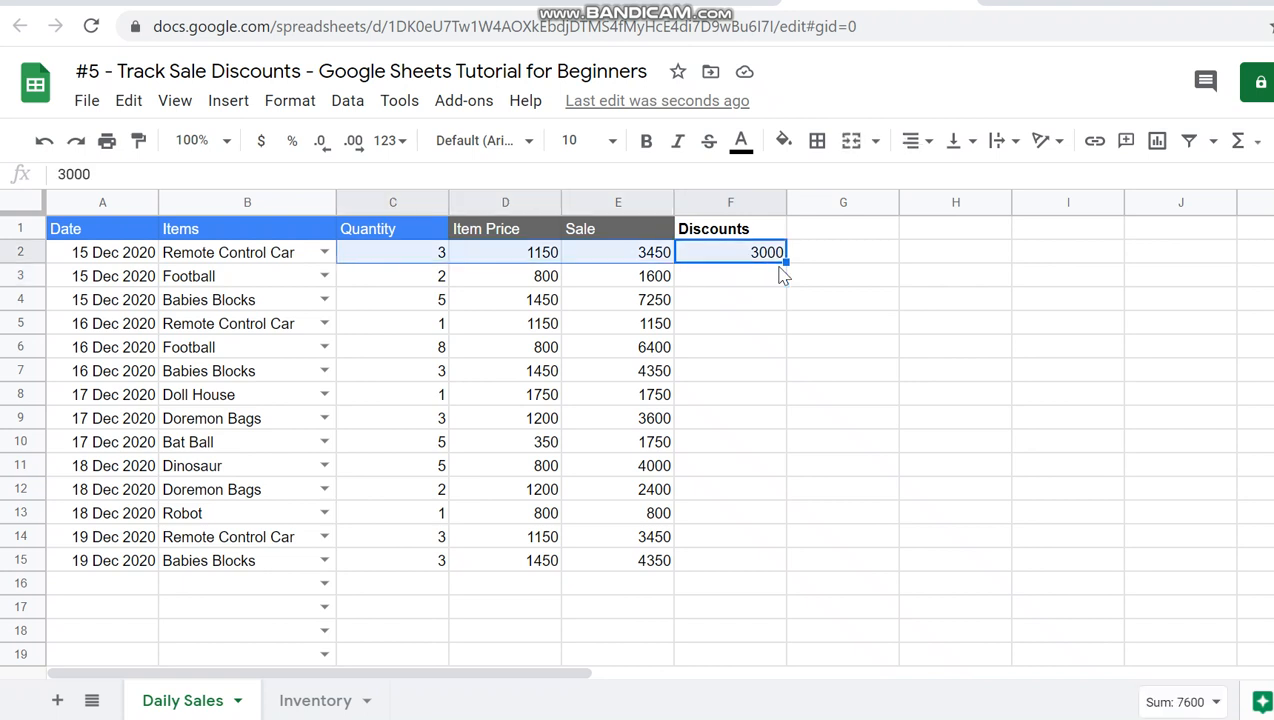
pyautogui.hotkey('shift', 'Down')
pyautogui.hotkey('shift', 'Down')
pyautogui.hotkey('shift', 'Down')
pyautogui.hotkey('shift', 'Down')
pyautogui.hotkey('shift', 'Down')
pyautogui.hotkey('shift', 'Down')
pyautogui.press('Right')
pyautogui.press('Left')
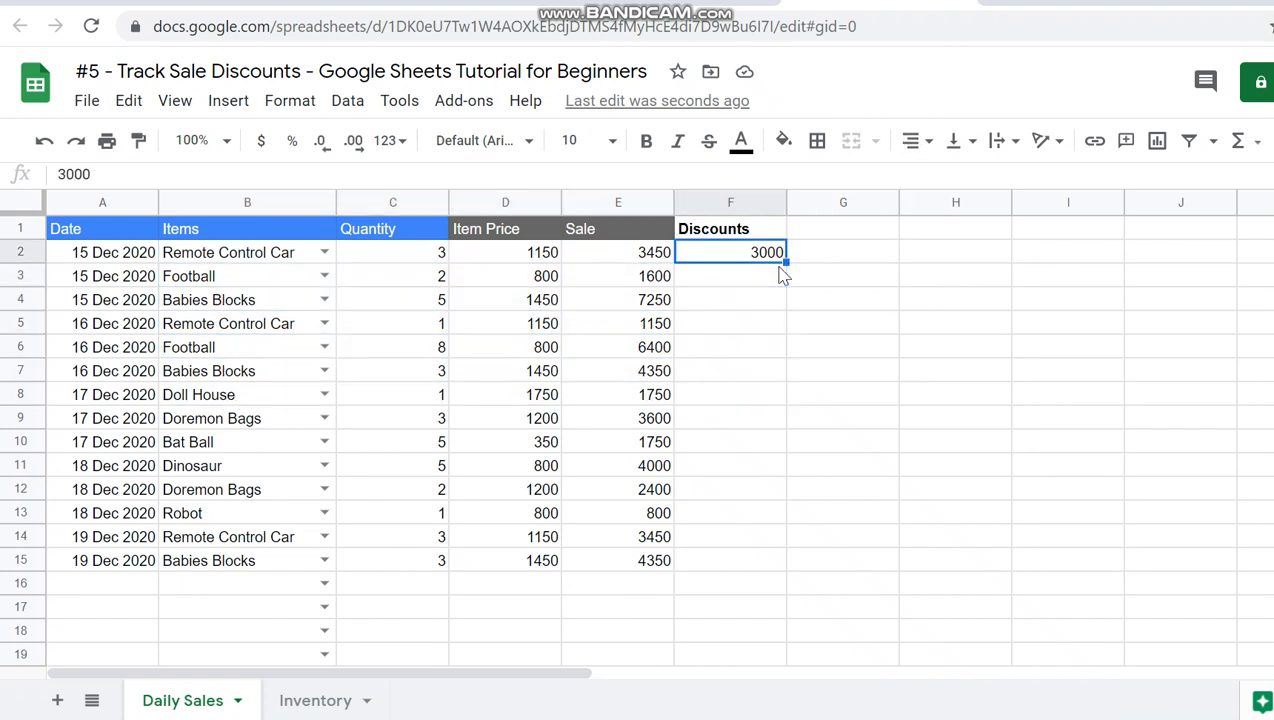
pyautogui.press('Right')
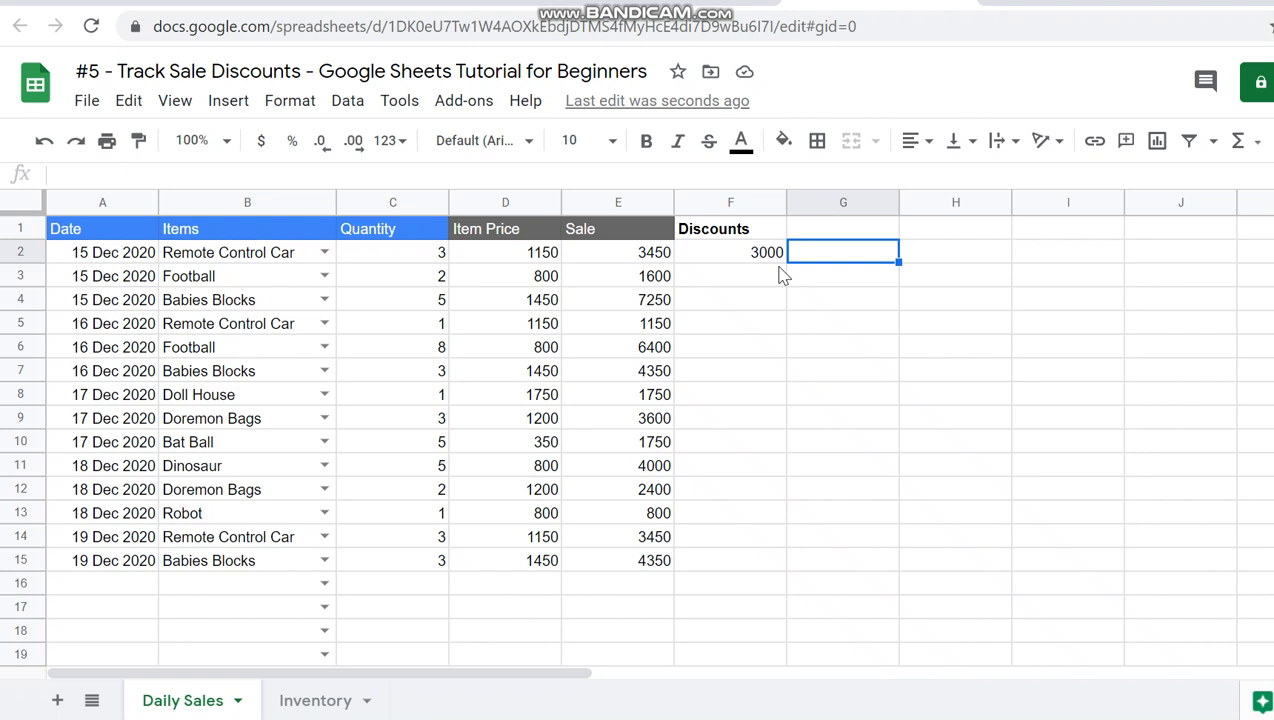
# Enter the discounts 450, 200 and 250 in F2:F4 for the 15 Dec 2020 sales
pyautogui.press('Left')
pyautogui.press('Up')
pyautogui.press('Down')
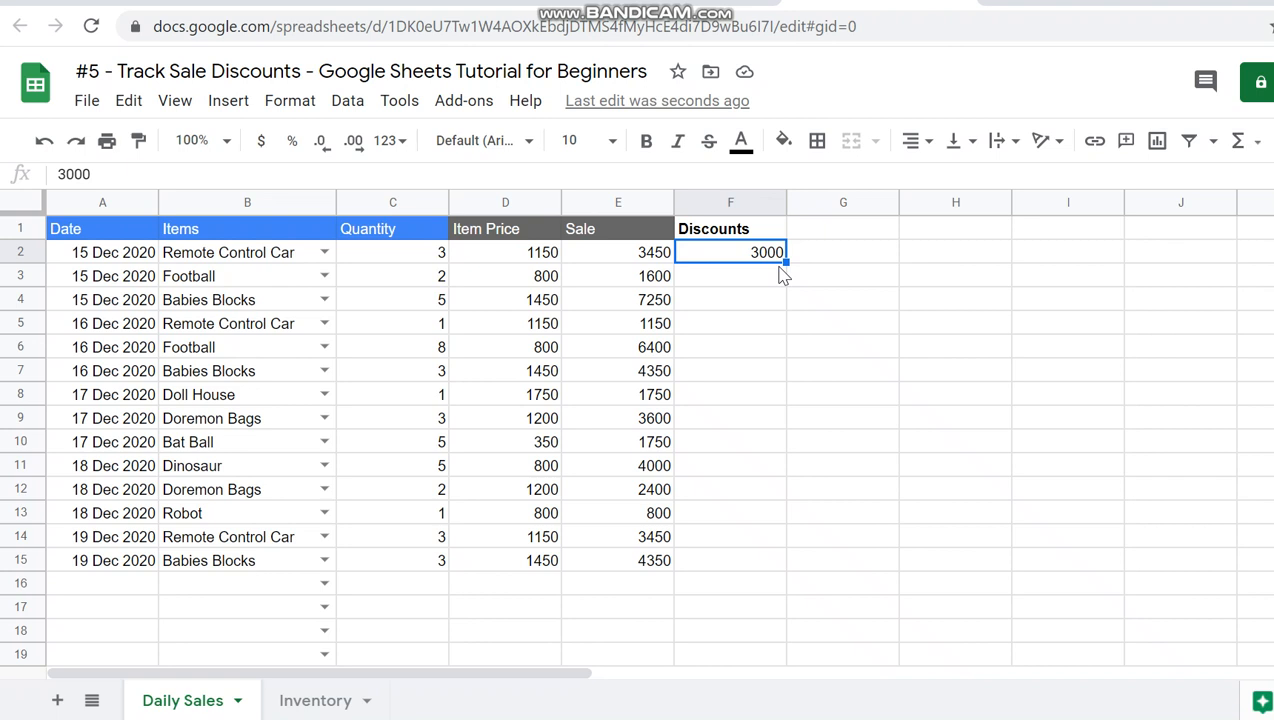
pyautogui.write('450')
pyautogui.press('Return')
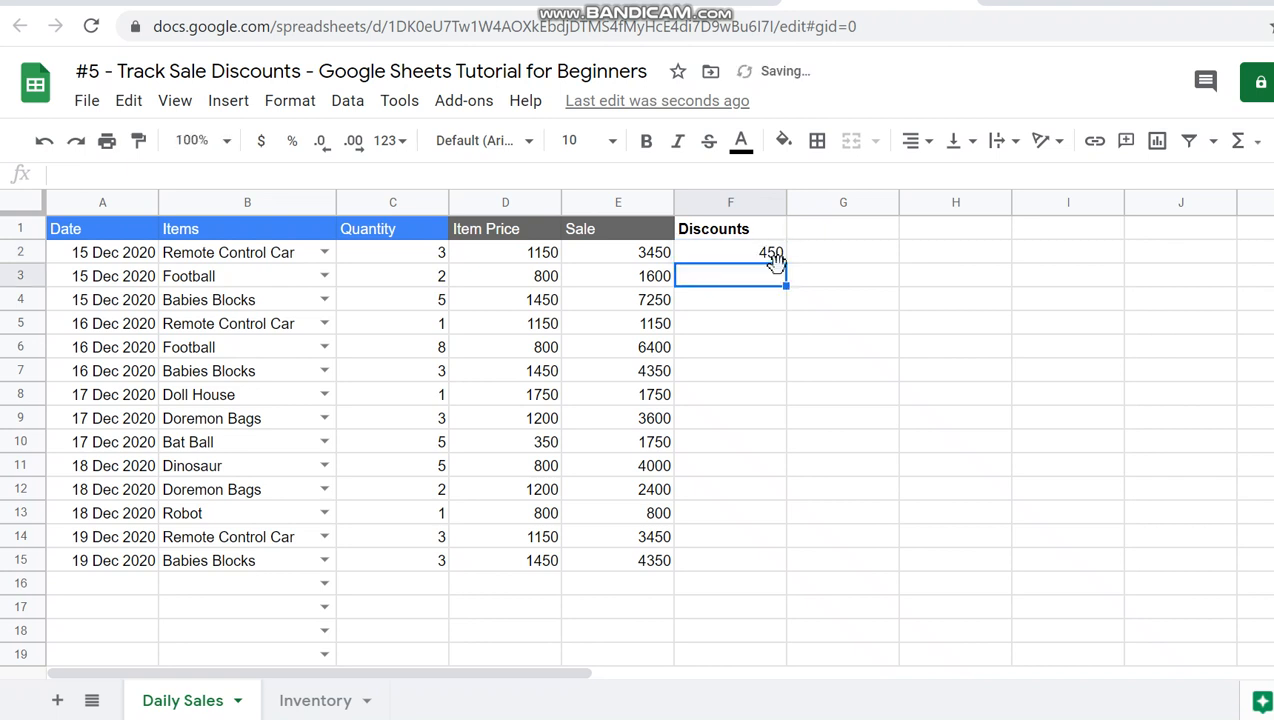
pyautogui.write('200')
pyautogui.press('Return')
pyautogui.write('250')
pyautogui.press('Return')
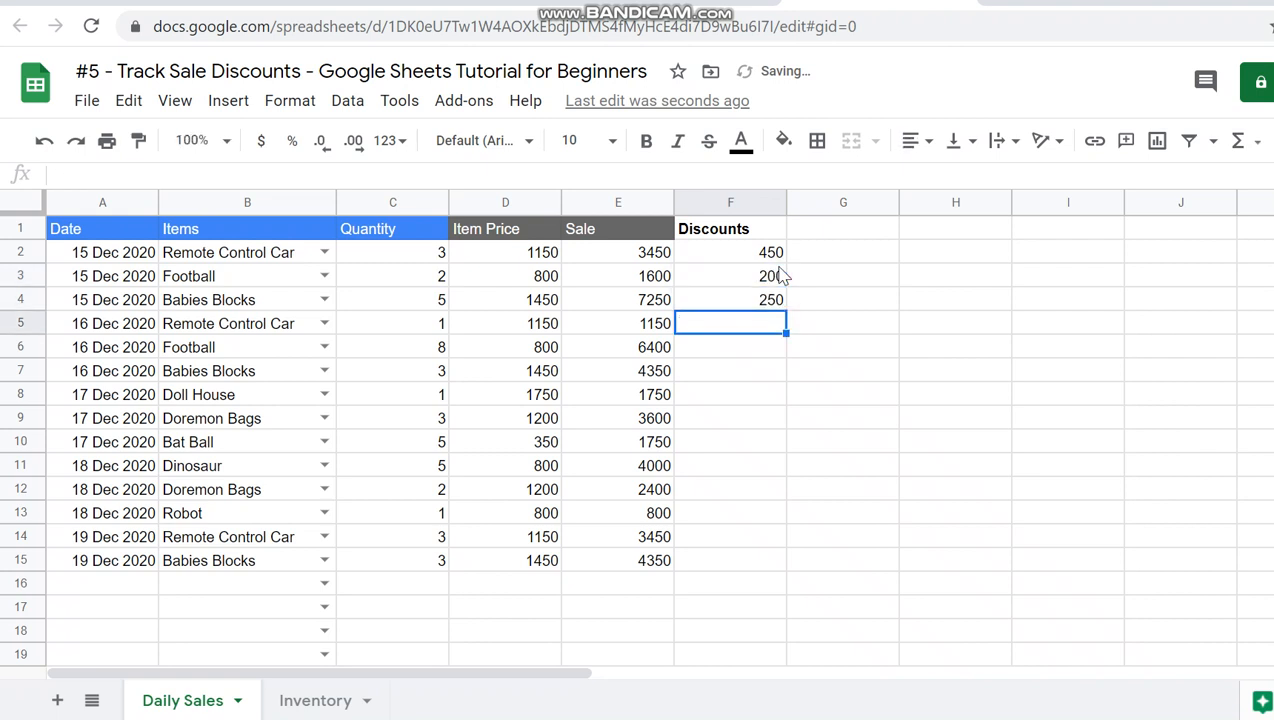
# Enter the discounts 150, 200 and 150 in F5:F7 for the 16 Dec 2020 sales
pyautogui.write('150')
pyautogui.press('Return')
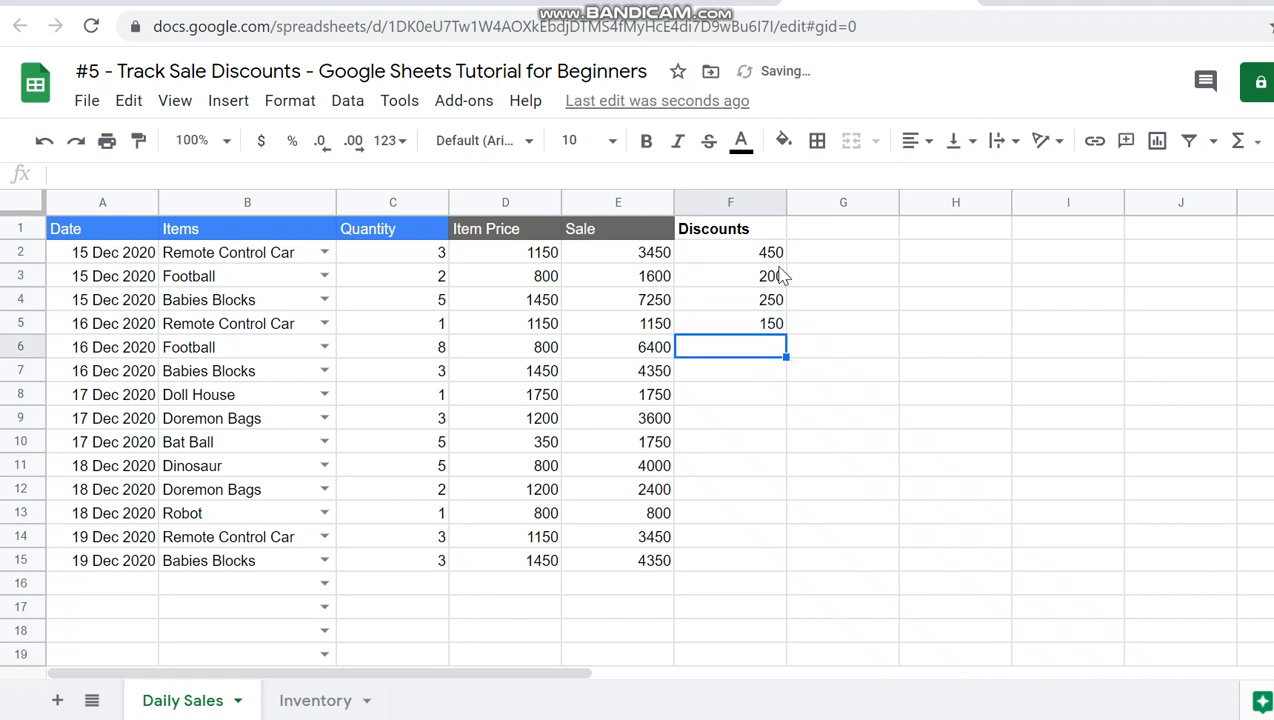
pyautogui.write('200')
pyautogui.press('Return')
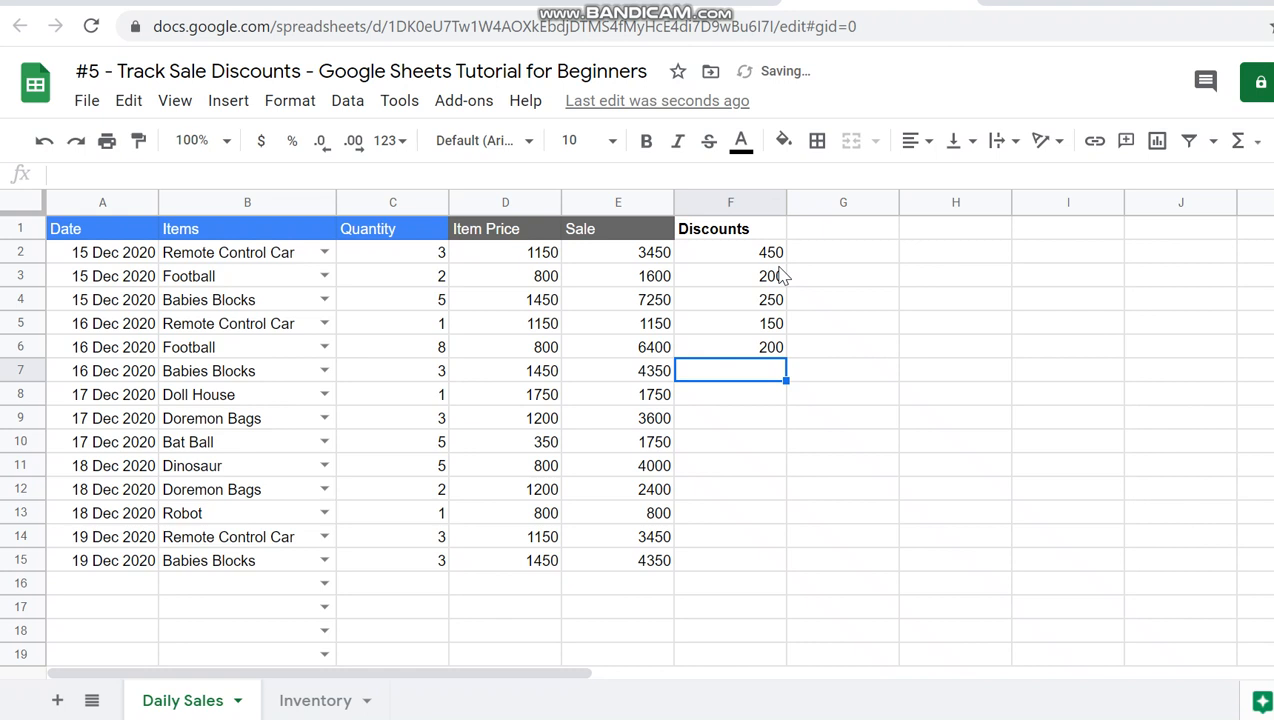
pyautogui.write('150')
pyautogui.press('Return')
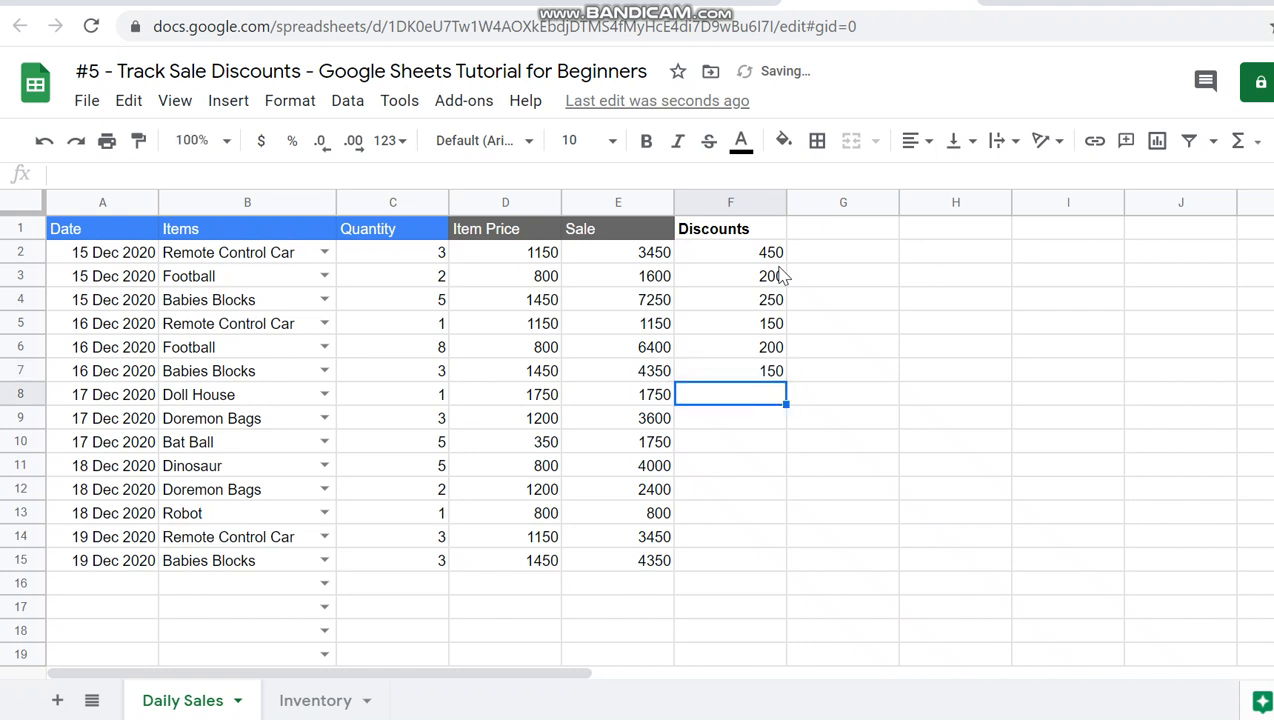
# Enter the discounts 350, 125 and 150 in F8:F10 for the 17 Dec 2020 sales
pyautogui.write('350')
pyautogui.press('Return')
pyautogui.write('124')
pyautogui.press('BackSpace')
pyautogui.write('5')
pyautogui.press('Return')
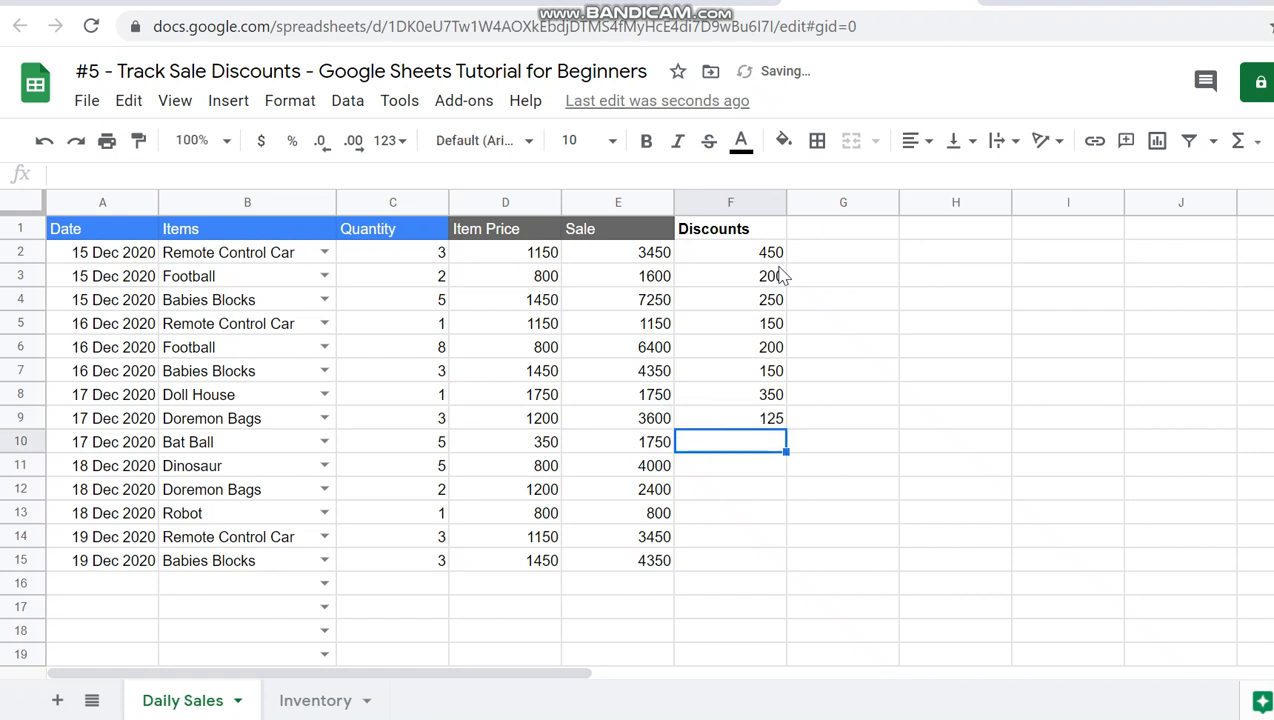
pyautogui.write('150')
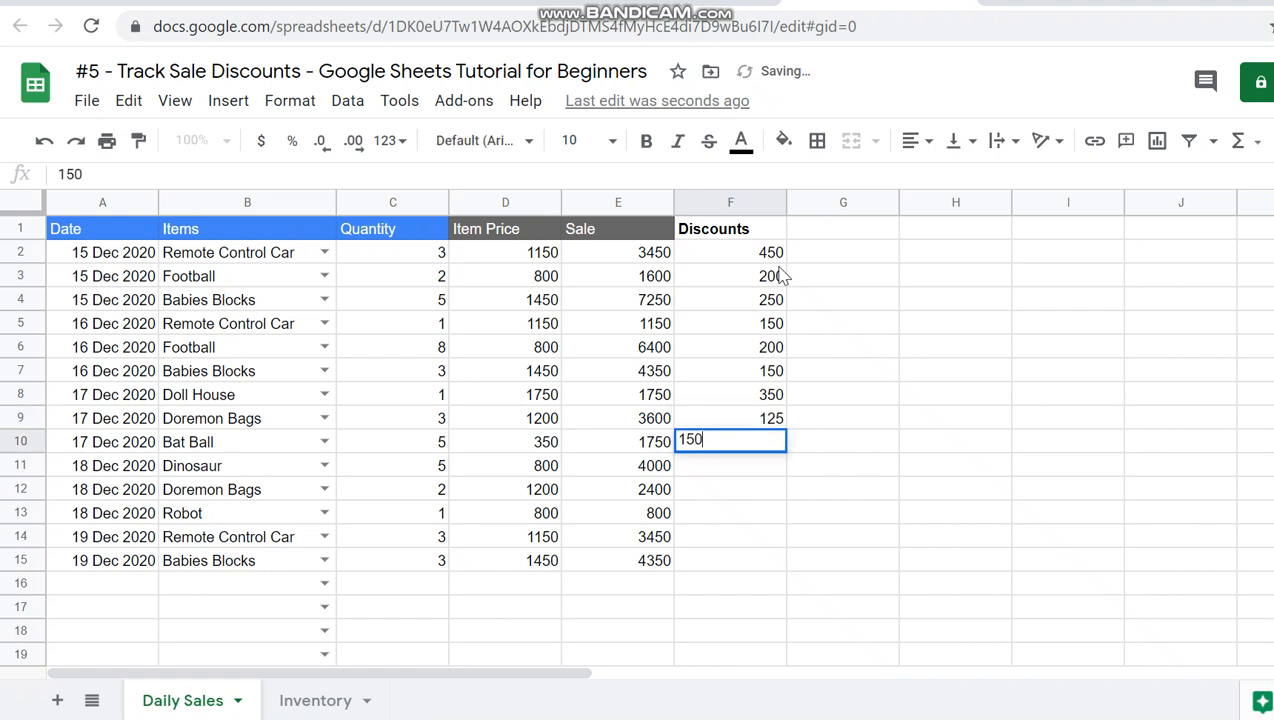
pyautogui.press('Return')
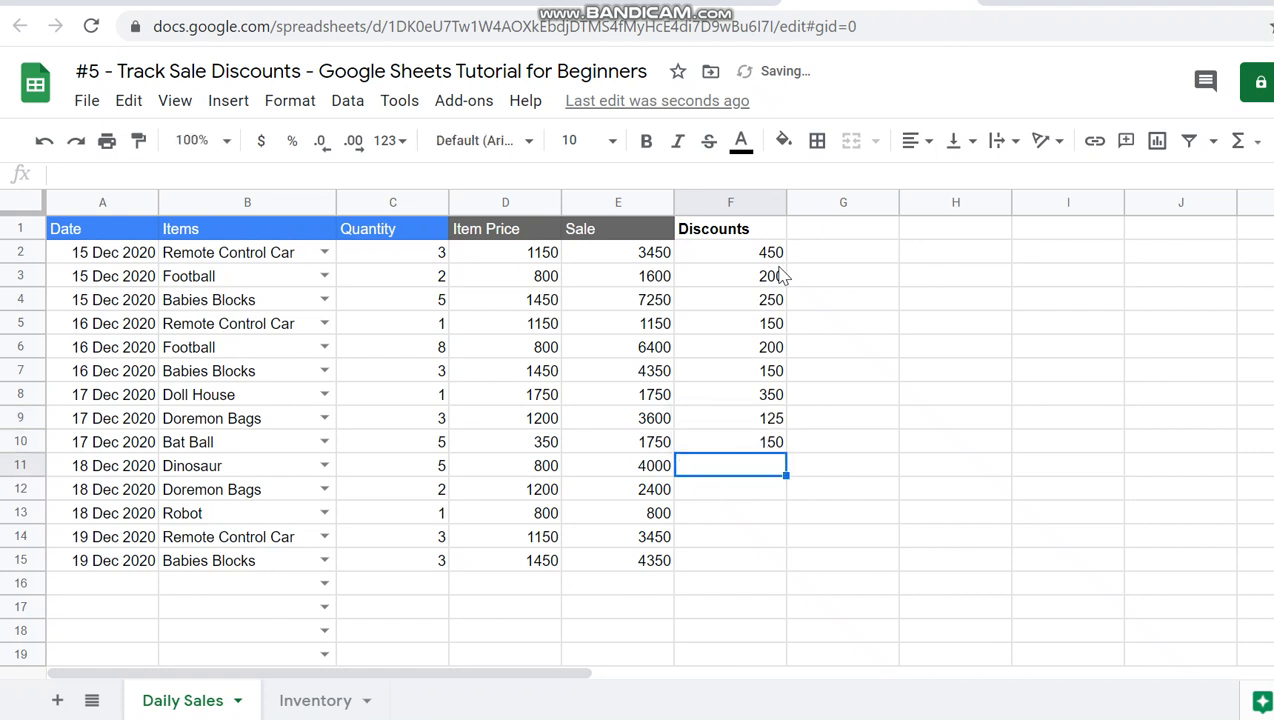
# Enter the discounts 500, 200 and 100 in F11:F13 for the 18 Dec 2020 sales
pyautogui.write('500')
pyautogui.press('Return')
pyautogui.write('20')
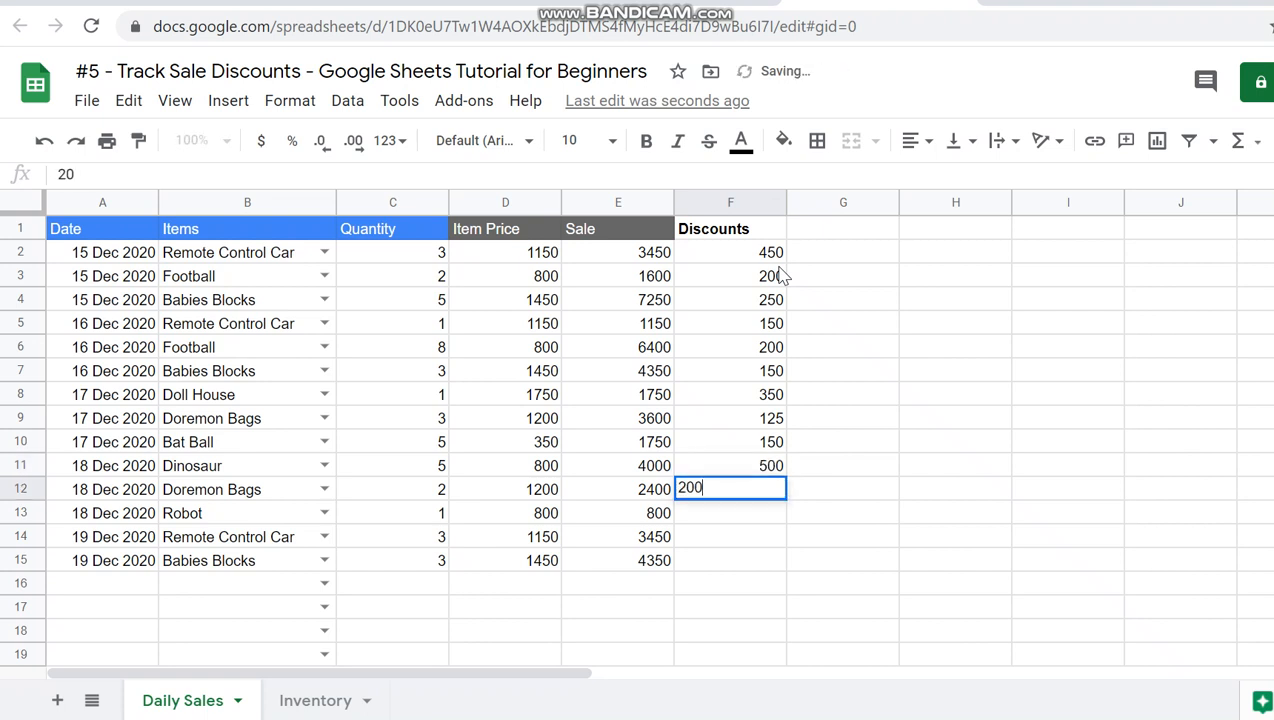
pyautogui.write('0')
pyautogui.press('Return')
pyautogui.write('400')
pyautogui.press('BackSpace')
pyautogui.press('BackSpace')
pyautogui.press('BackSpace')
pyautogui.write('10')
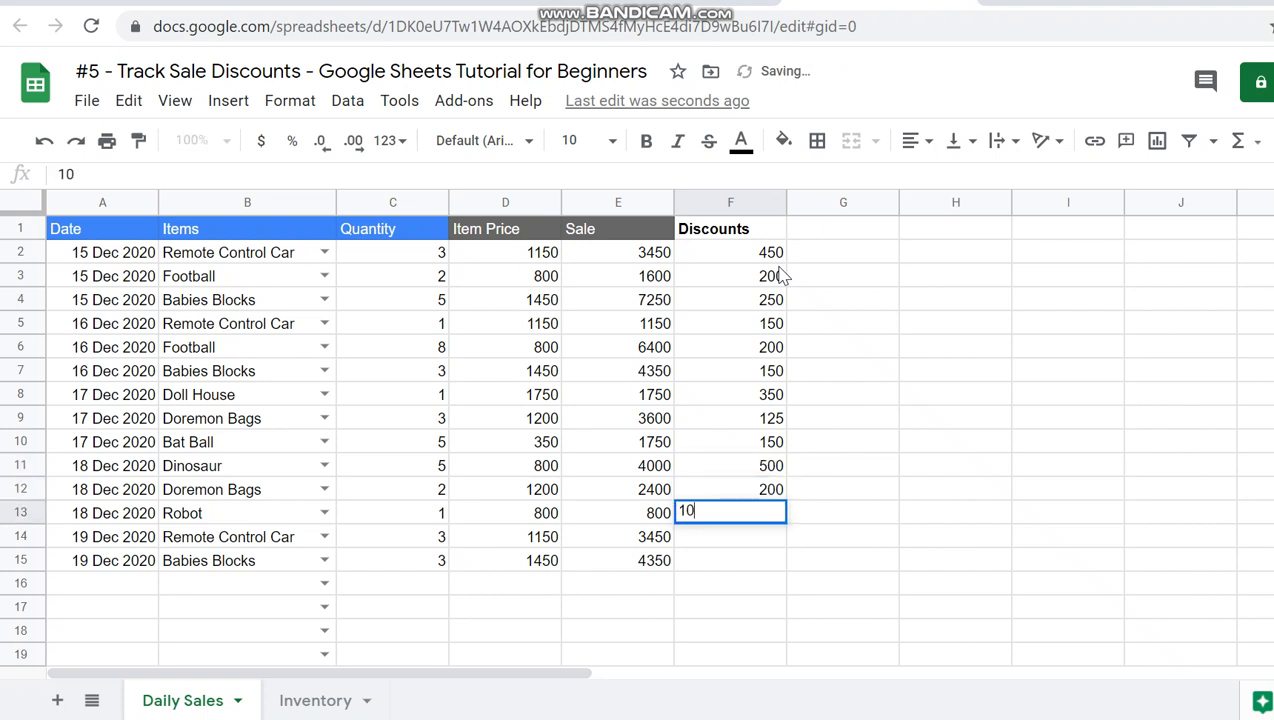
pyautogui.write('0')
pyautogui.press('Return')
# Enter the discounts 300 and 100 in F14:F15 for the 19 Dec 2020 sales
pyautogui.write('300')
pyautogui.press('Return')
pyautogui.write('4')
pyautogui.press('BackSpace')
pyautogui.write('100')
pyautogui.press('Return')
pyautogui.press('Up')
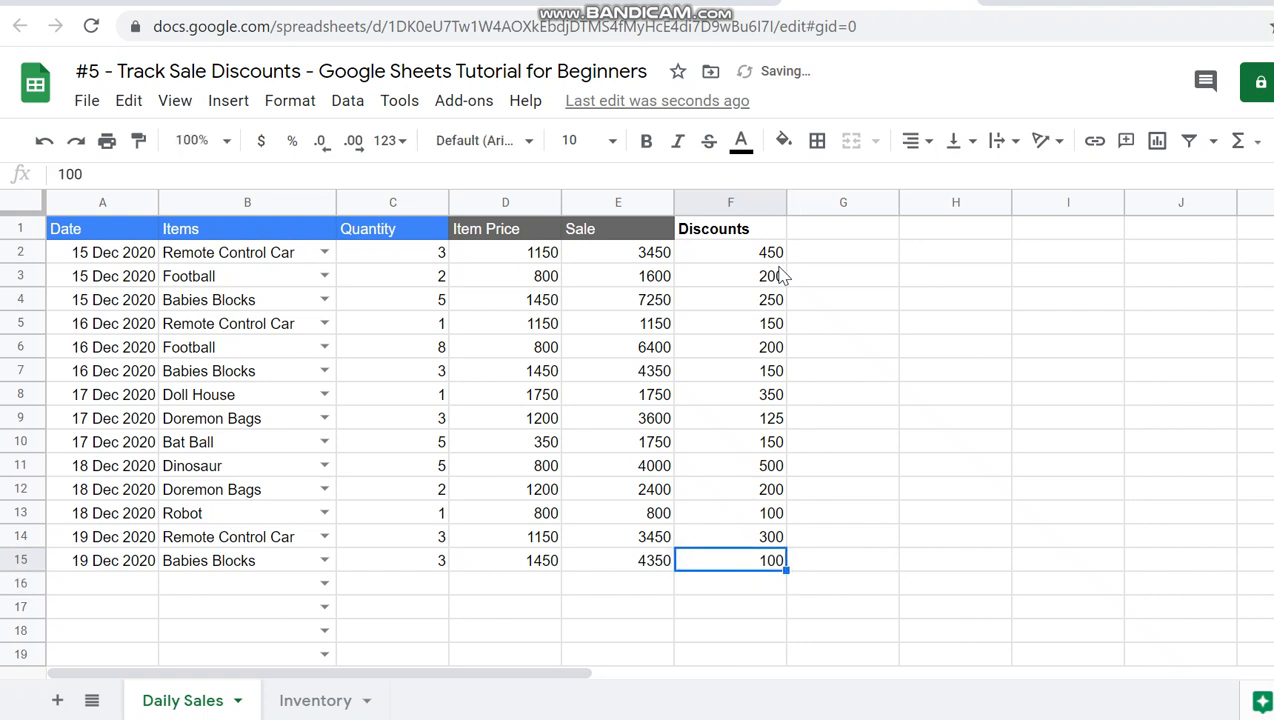
# Format the Discounts header in F1 with the theme blue fill and white text
pyautogui.hotkey('ctrl', 'Up')
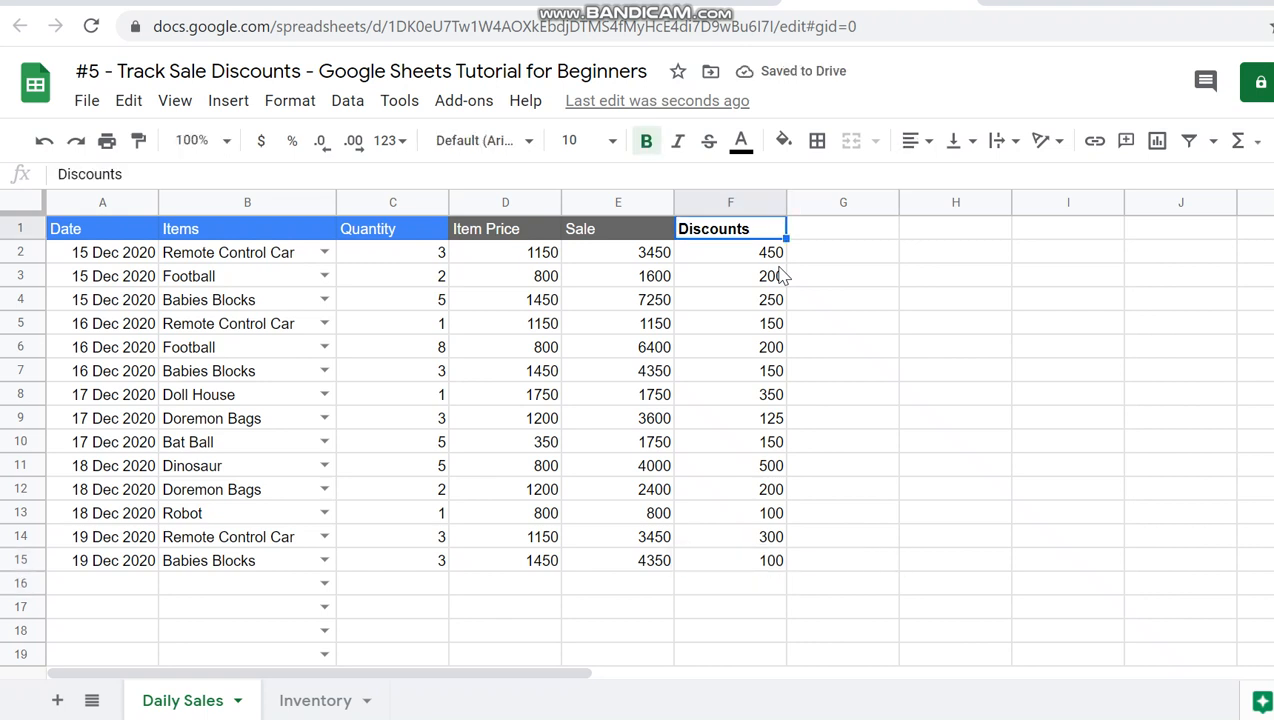
pyautogui.click(784, 140)
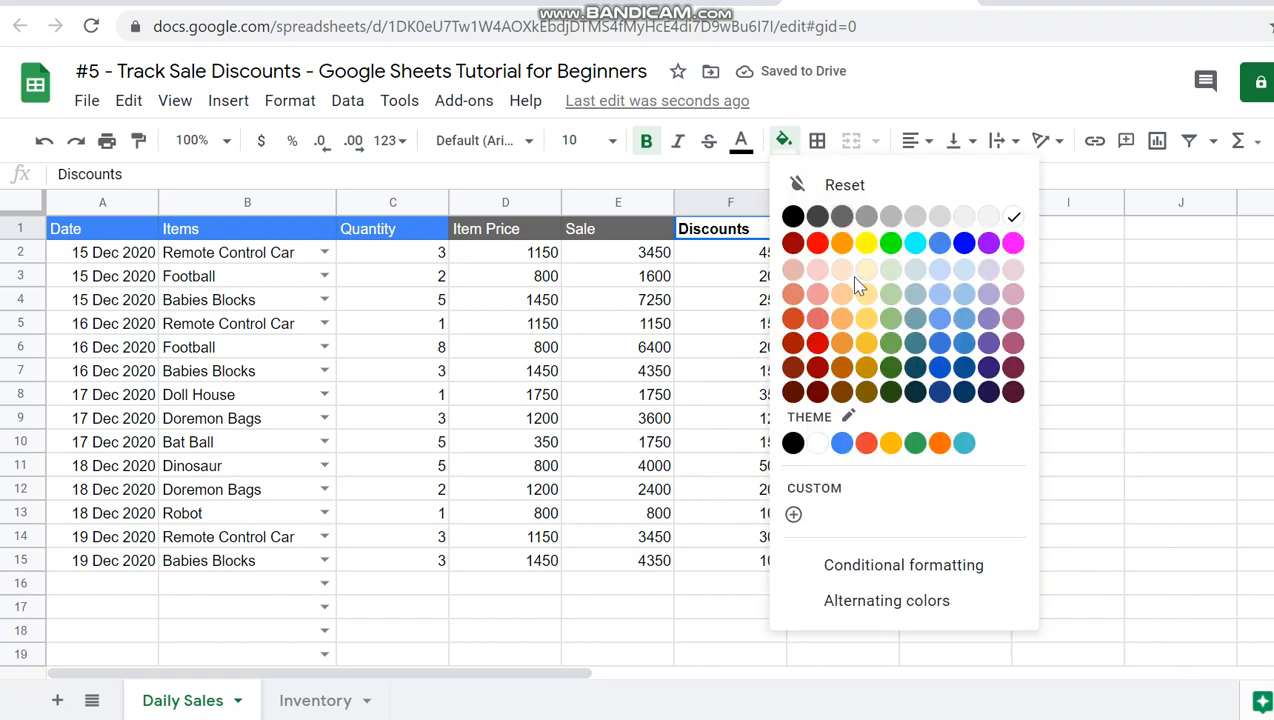
pyautogui.click(842, 442)
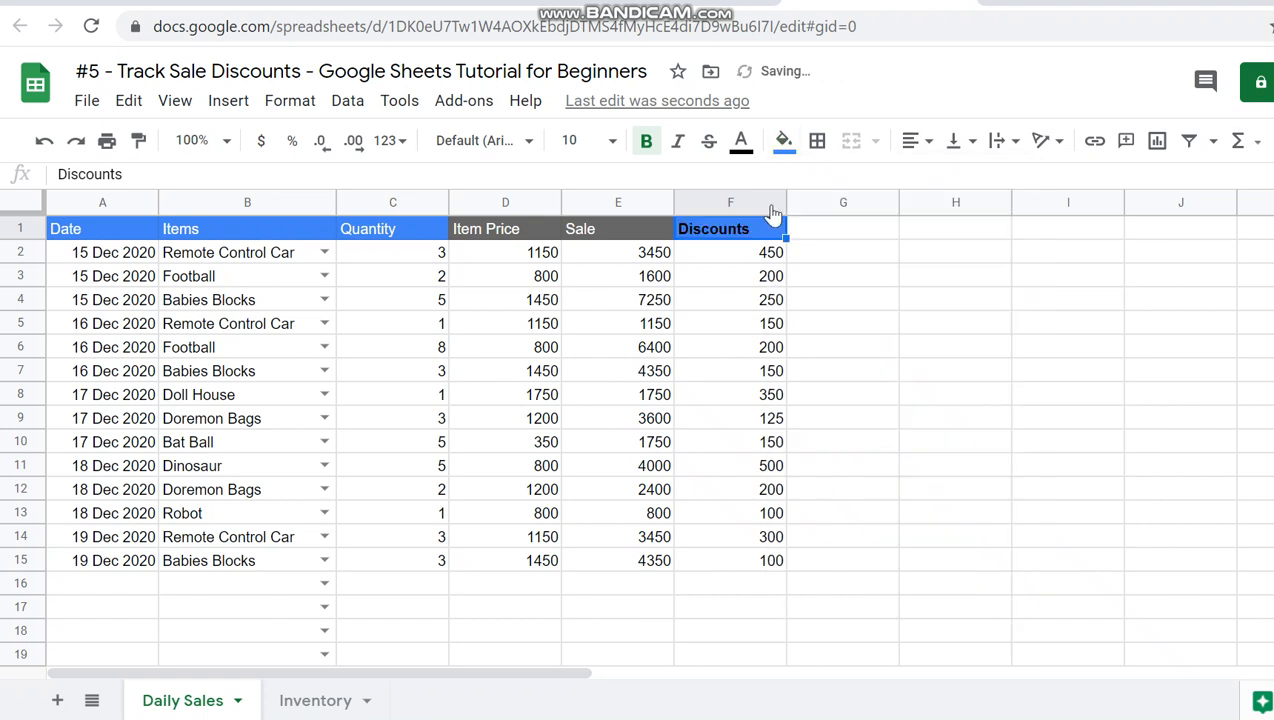
pyautogui.click(741, 150)
pyautogui.click(972, 214)
pyautogui.moveTo(650, 230); pyautogui.dragTo(520, 236)
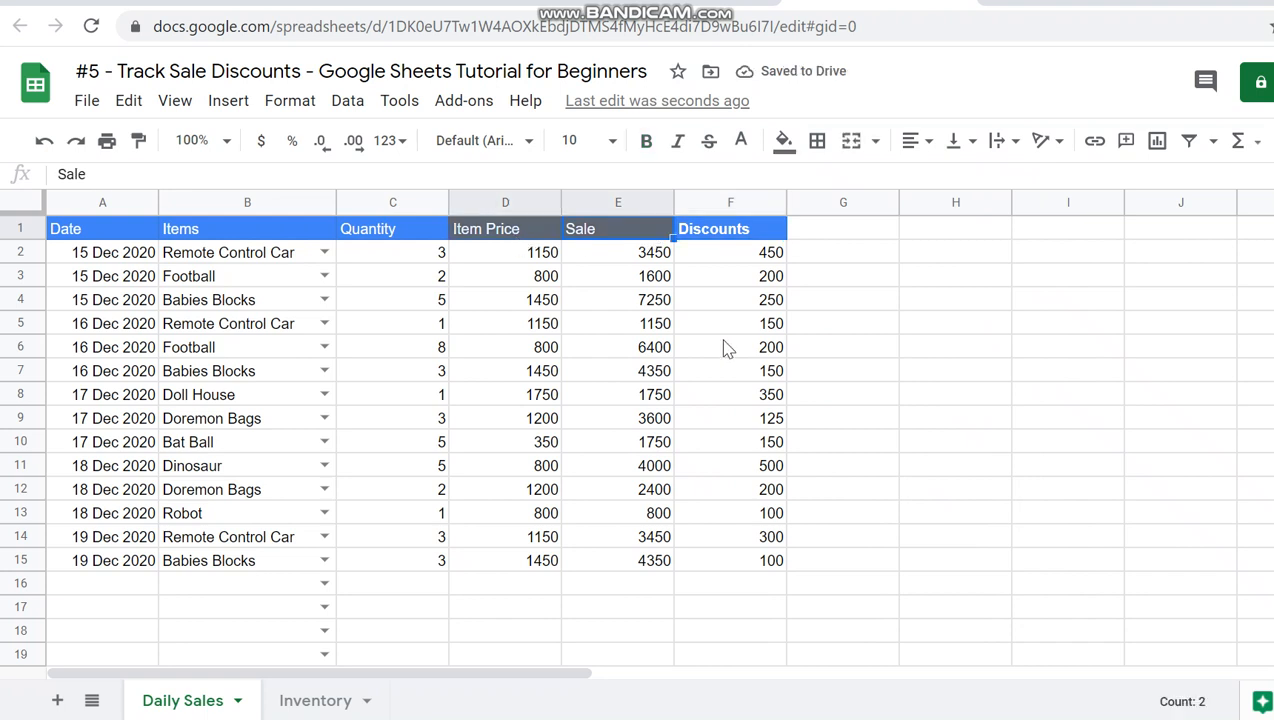
pyautogui.click(727, 347)
# Add the bold header Final Sale in G1
pyautogui.click(822, 238)
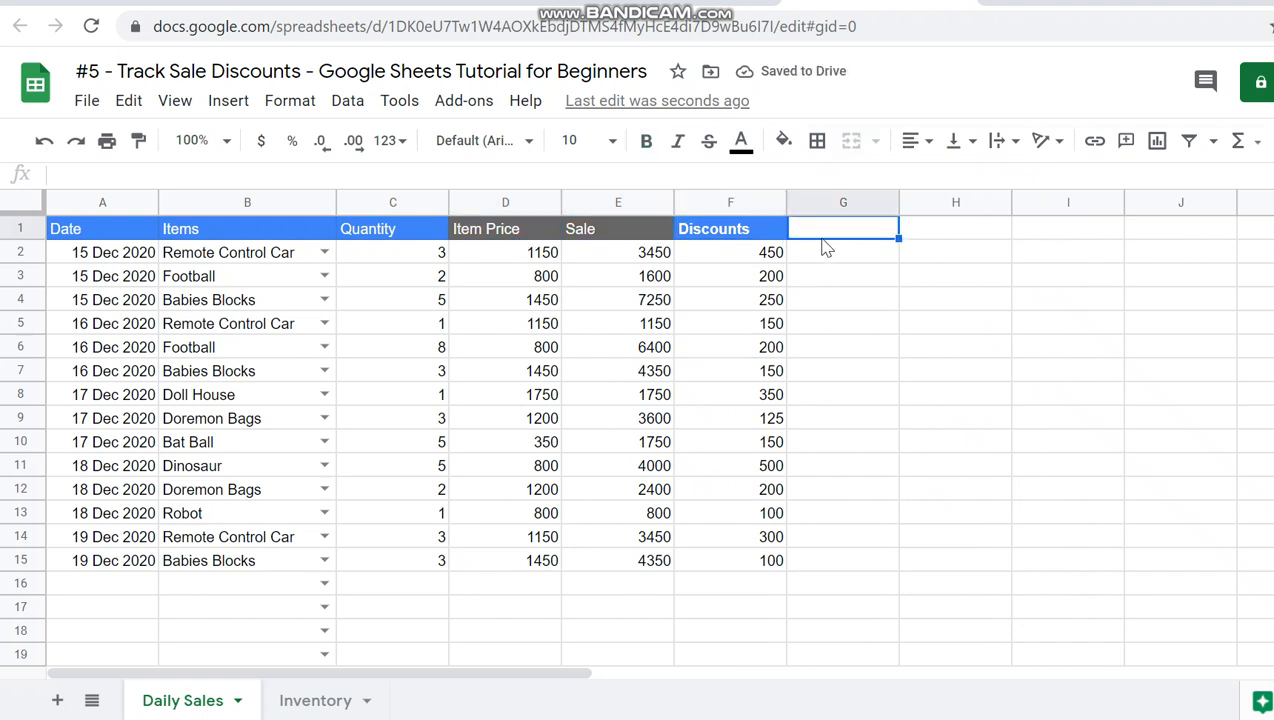
pyautogui.write('Final PRic')
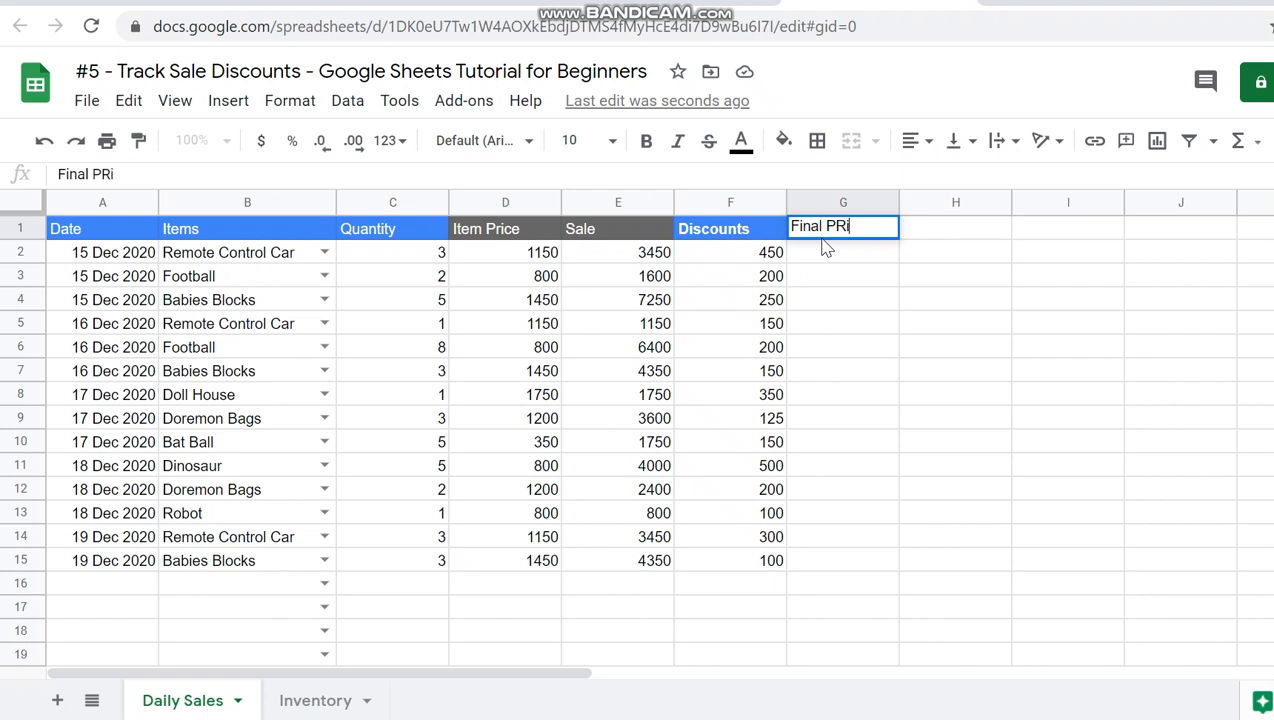
pyautogui.press('BackSpace')
pyautogui.press('BackSpace')
pyautogui.press('BackSpace')
pyautogui.press('BackSpace')
pyautogui.write('Sale')
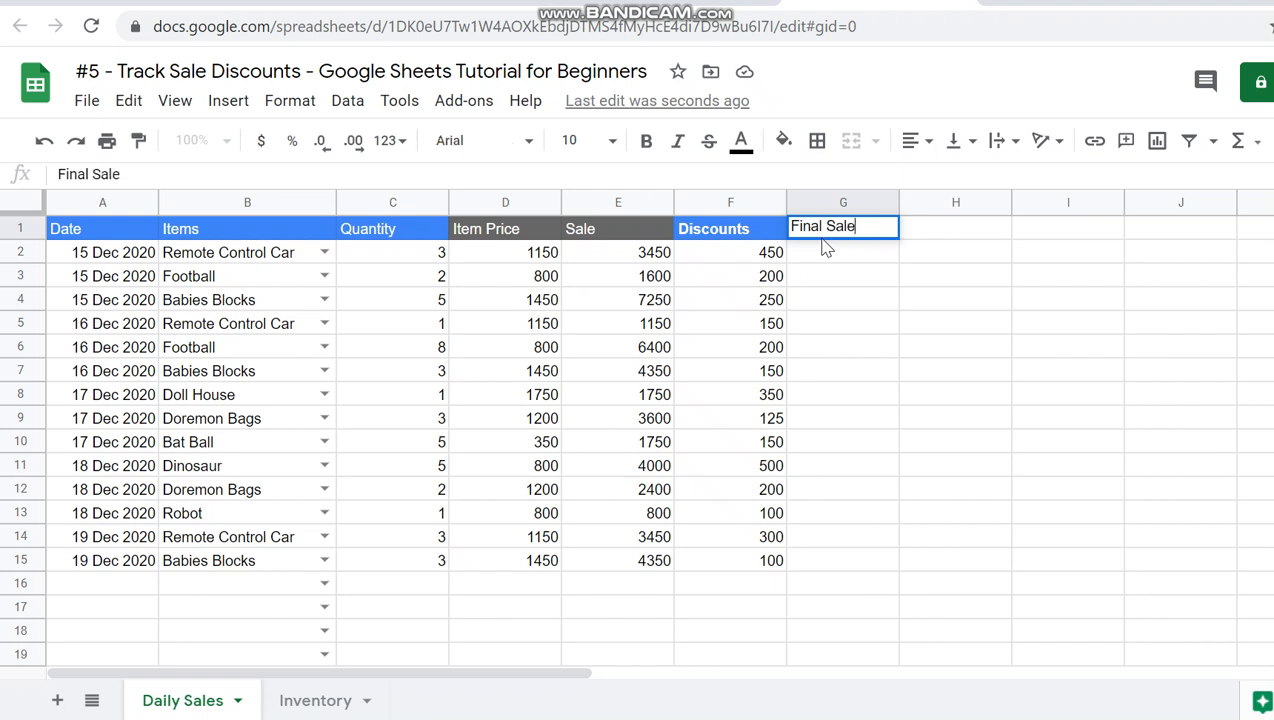
pyautogui.press('Return')
pyautogui.press('Up')
pyautogui.hotkey('ctrl', 'b')
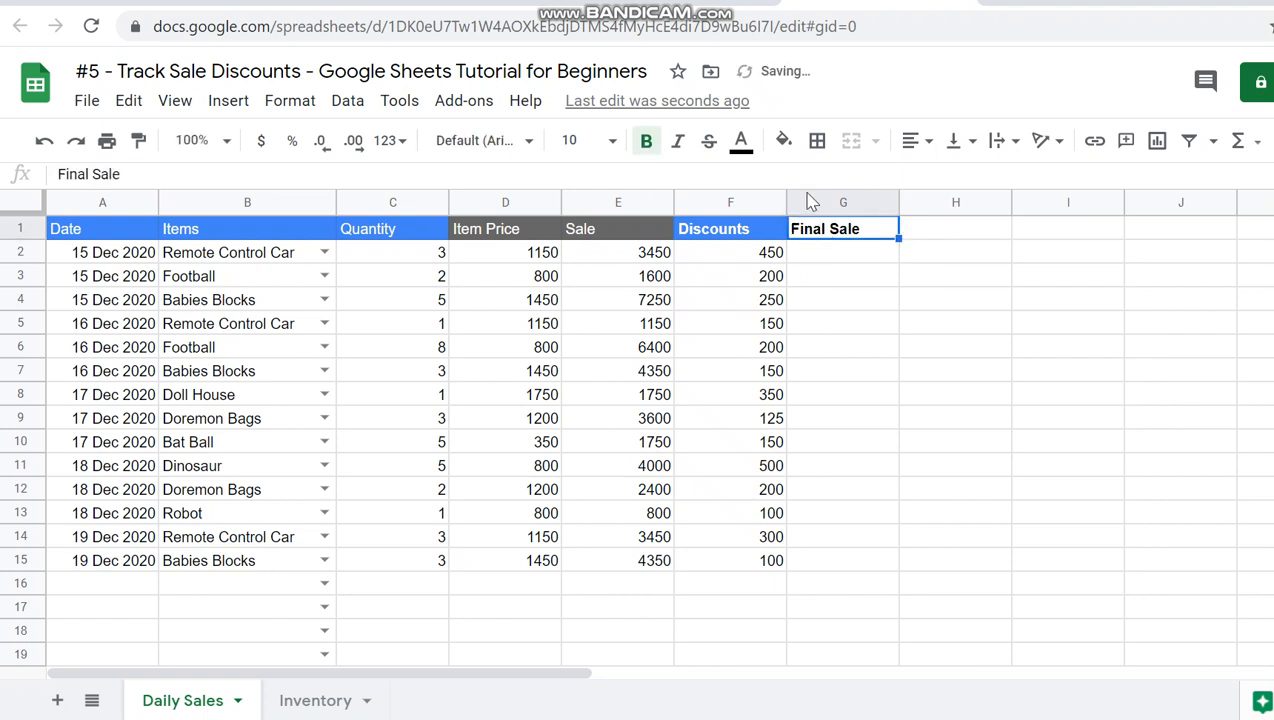
# Replace the header in G1 with Actual Sale in bold
pyautogui.write('Actual')
pyautogui.write('Sl')
pyautogui.press('BackSpace')
pyautogui.write('ale')
pyautogui.press('Return')
pyautogui.press('Up')
pyautogui.hotkey('ctrl', 'b')
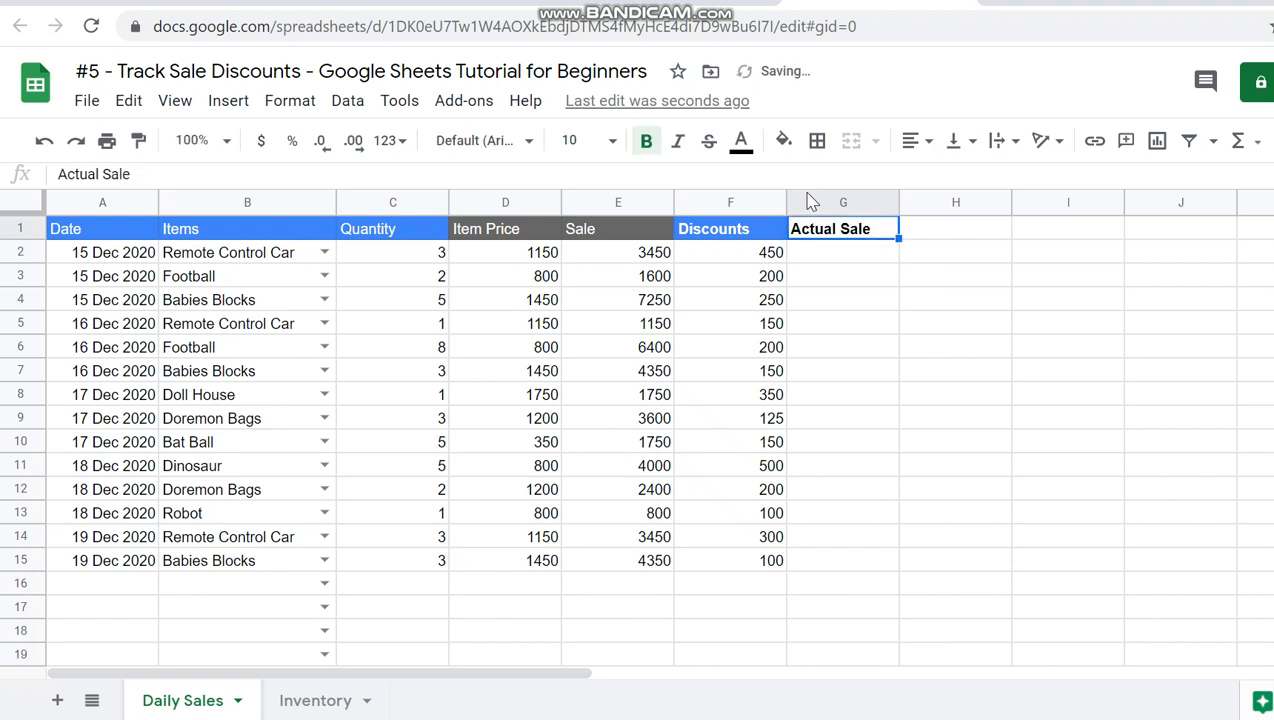
# Try a dark grey fill on the Actual Sale header in G1
pyautogui.click(784, 140)
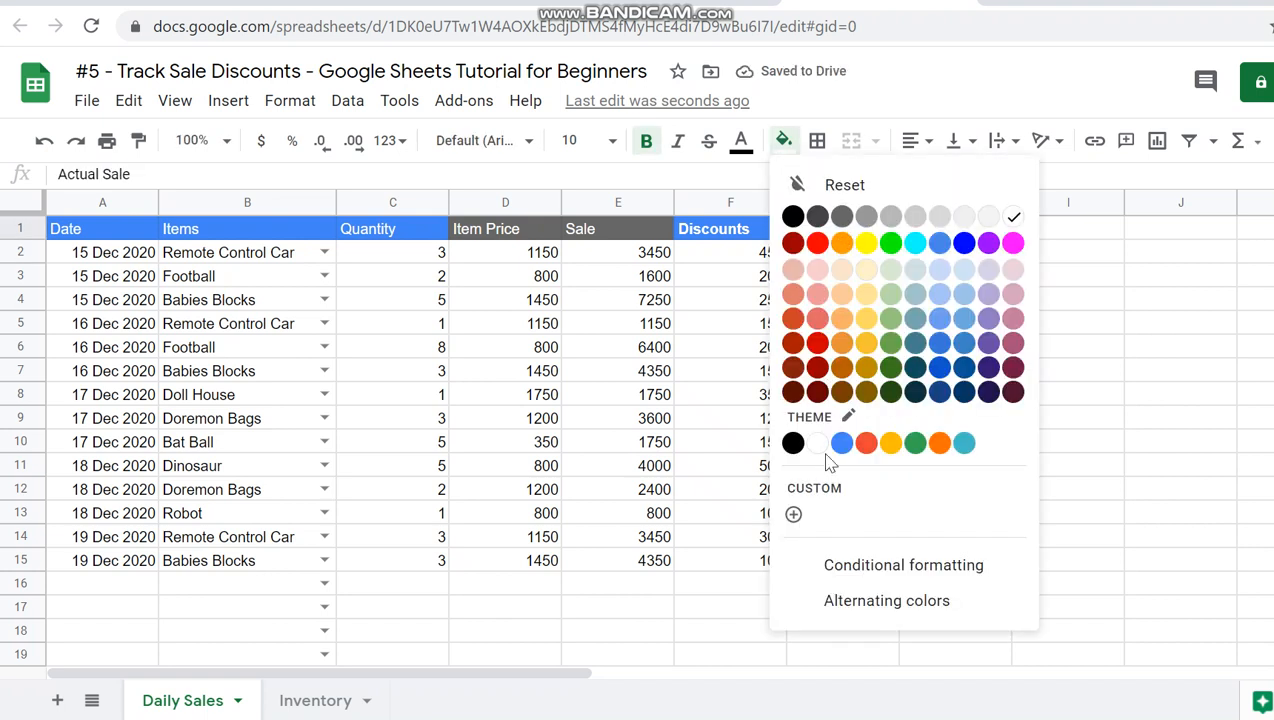
pyautogui.click(842, 216)
pyautogui.click(784, 140)
pyautogui.click(1012, 213)
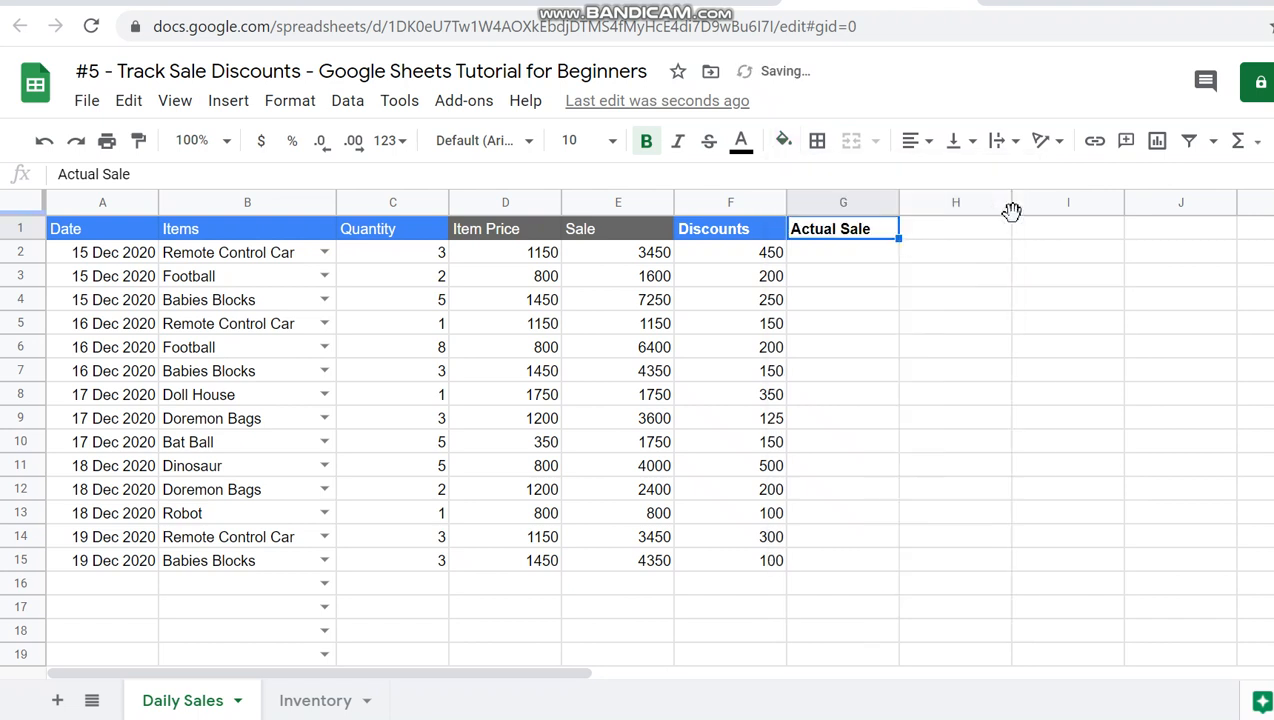
# Calculate the actual sale in G2 with =E2-F2 and accept the suggested autofill to extend the formula down to G15
pyautogui.click(716, 230)
pyautogui.press('Right')
pyautogui.press('Left')
pyautogui.press('Down')
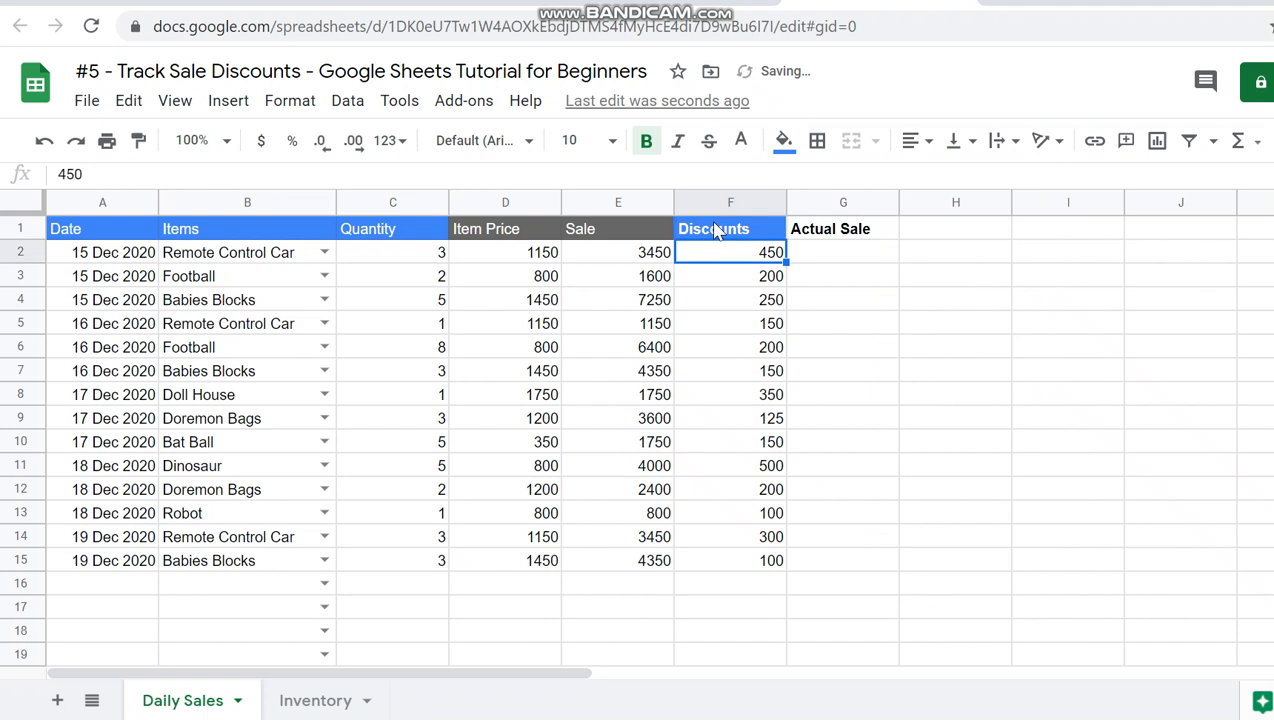
pyautogui.press('Right')
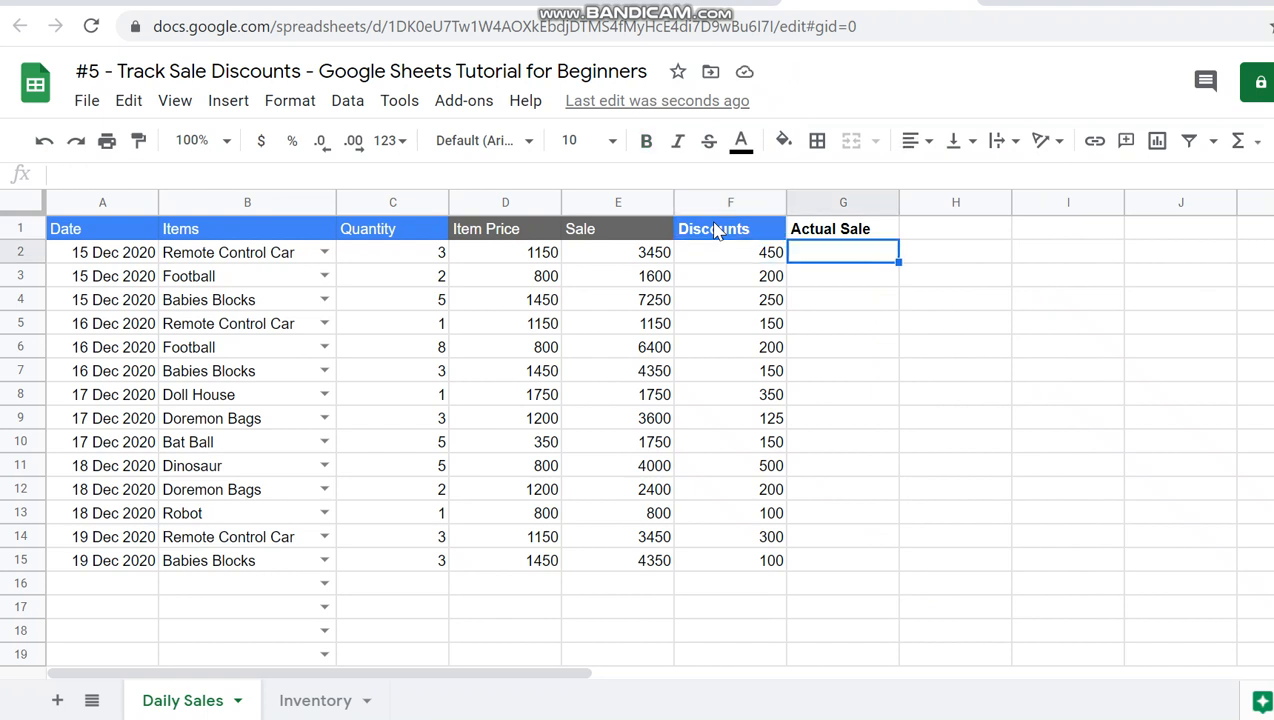
pyautogui.write('=')
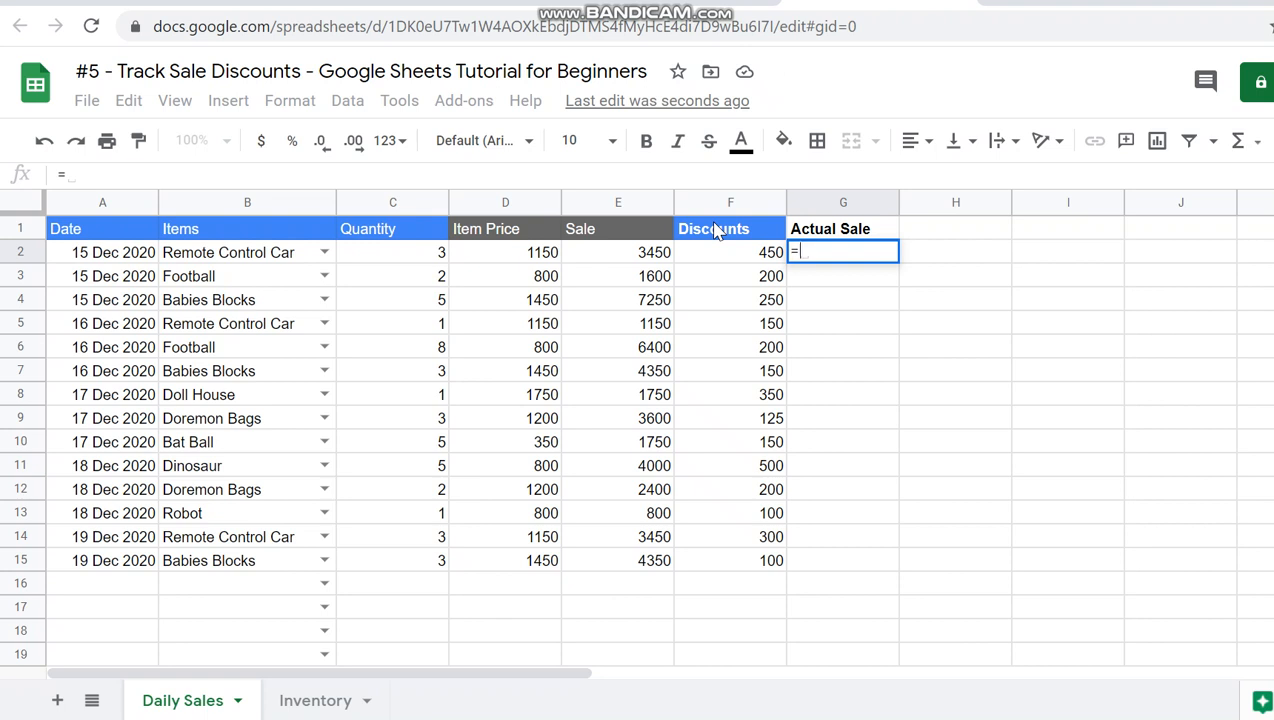
pyautogui.press('Left')
pyautogui.press('Left')
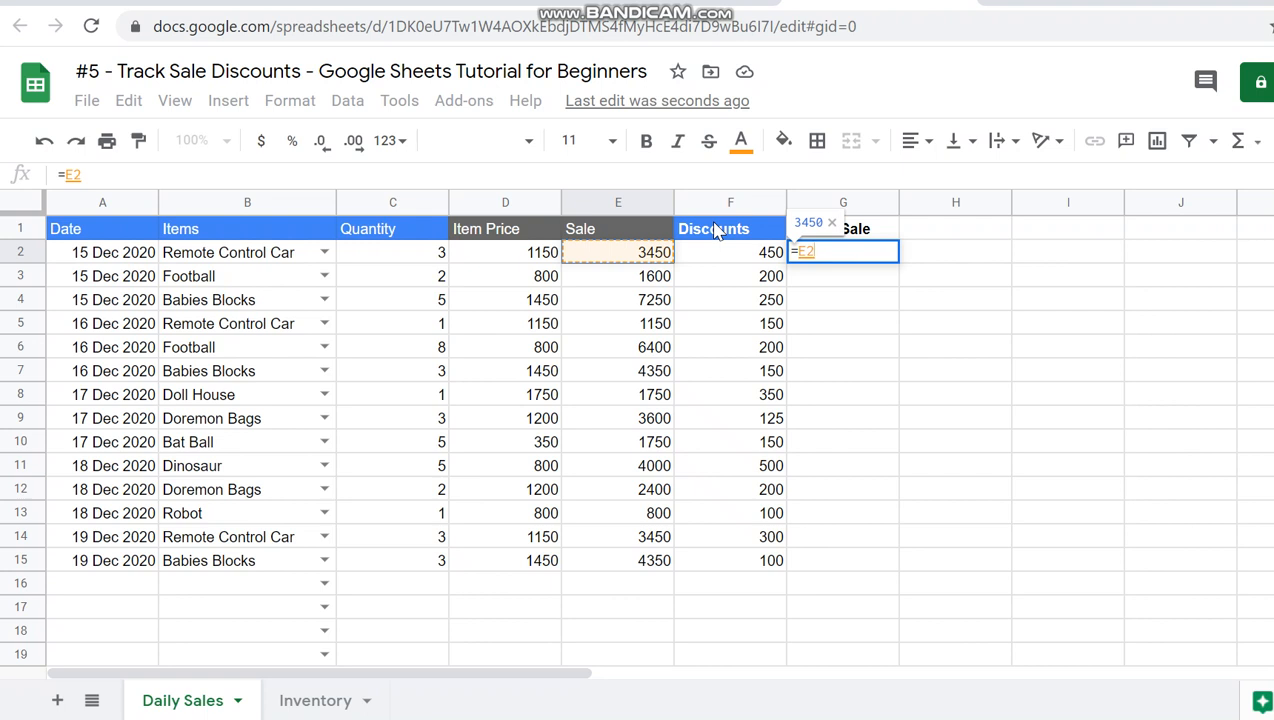
pyautogui.write('-')
pyautogui.press('Left')
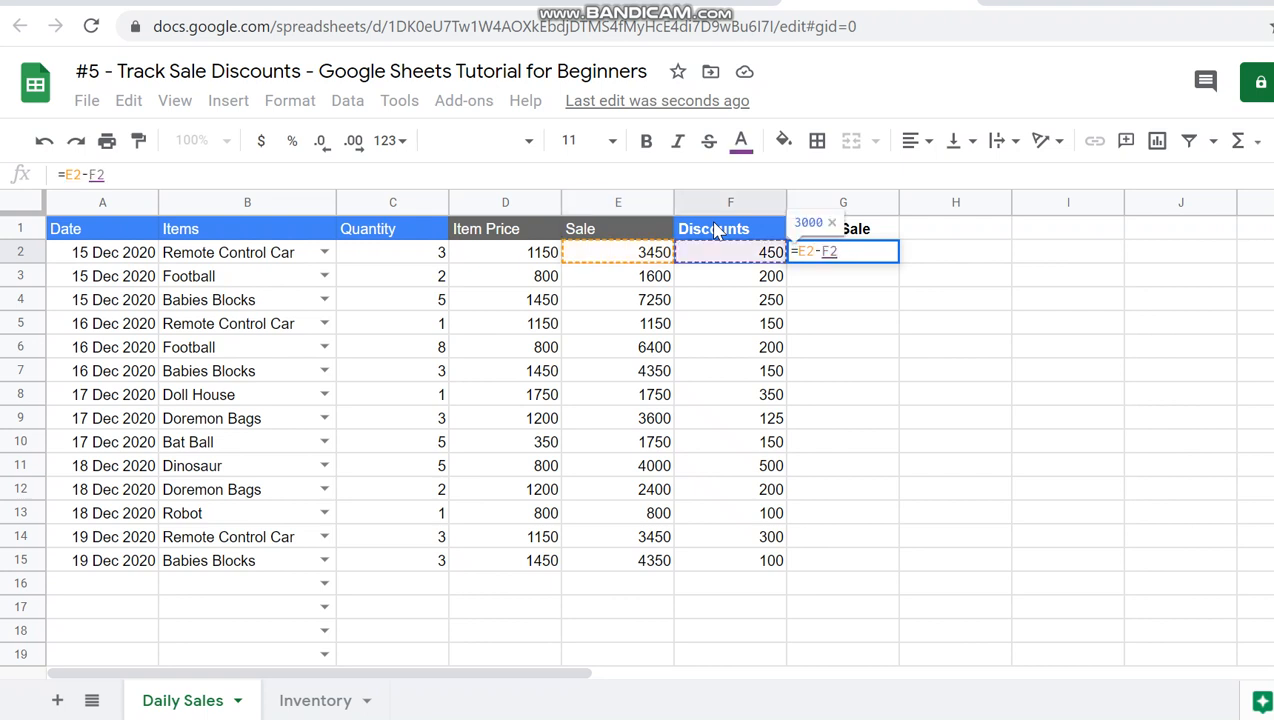
pyautogui.press('Return')
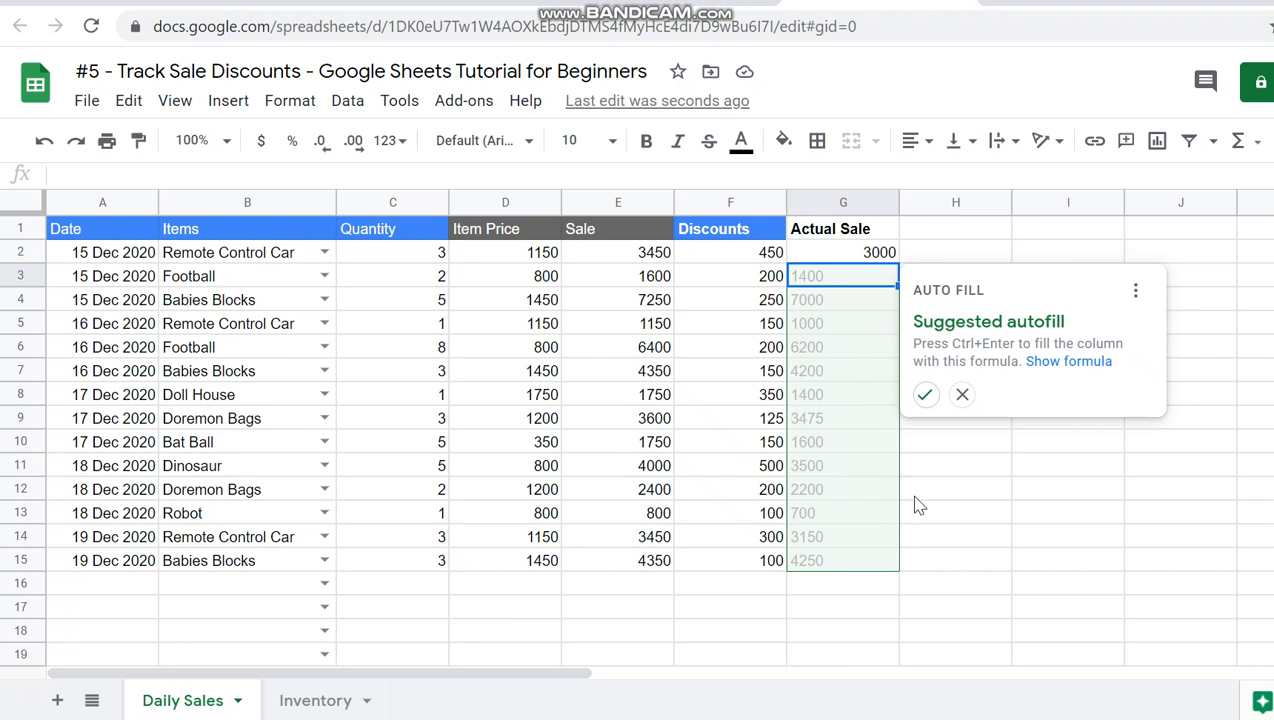
pyautogui.click(926, 395)
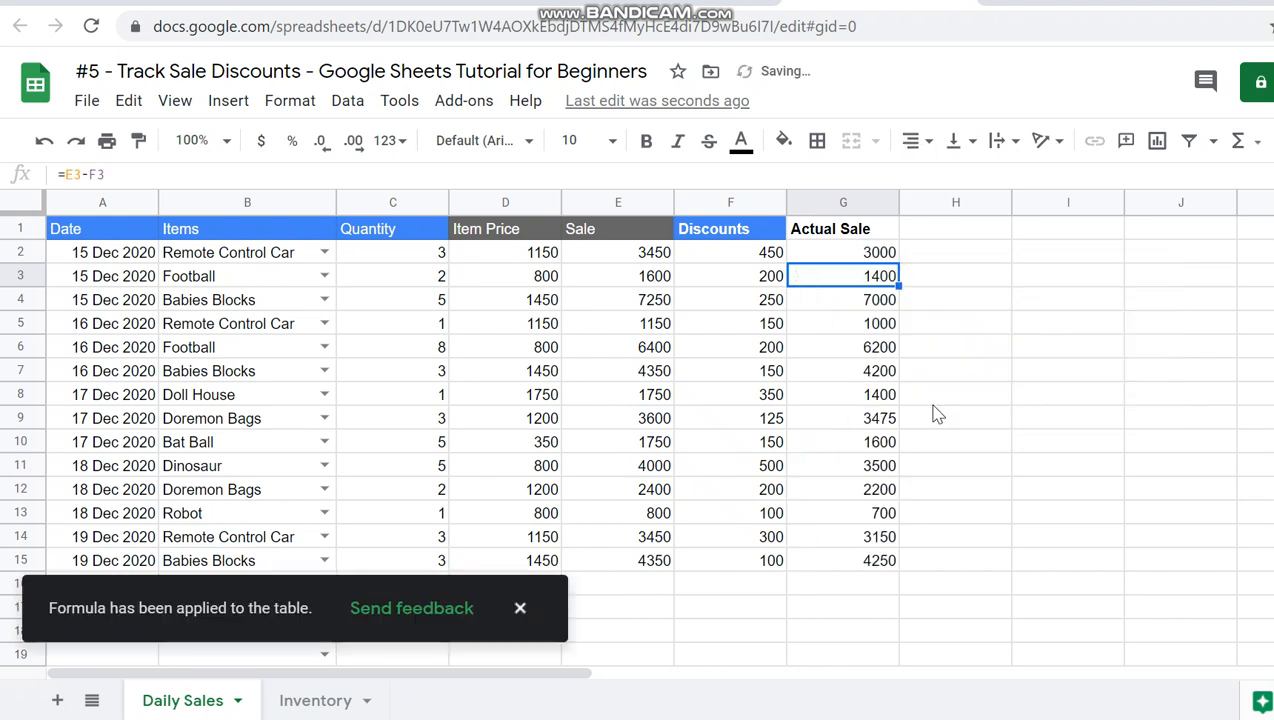
# Check the filled formulas down the Actual Sale column to G15
pyautogui.press('Down')
pyautogui.press('Down')
pyautogui.press('Down')
pyautogui.press('Down')
pyautogui.press('Down')
pyautogui.press('Down')
pyautogui.press('Down')
pyautogui.press('Down')
pyautogui.press('Down')
pyautogui.press('Down')
pyautogui.press('Down')
pyautogui.press('Down')
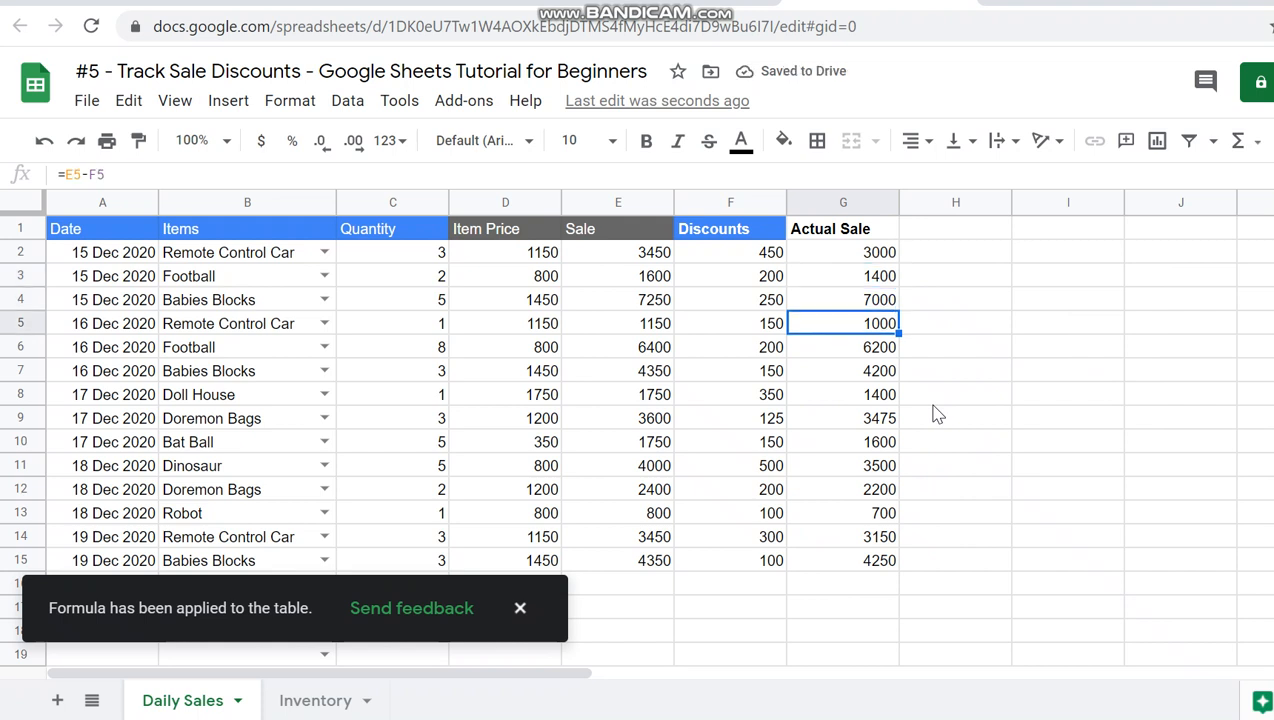
# Format the Actual Sale header in G1 with a dark grey fill and white text
pyautogui.press('Up')
pyautogui.press('Up')
pyautogui.press('Up')
pyautogui.press('Up')
pyautogui.press('Up')
pyautogui.press('Up')
pyautogui.press('Up')
pyautogui.press('Up')
pyautogui.press('Up')
pyautogui.press('Up')
pyautogui.press('Up')
pyautogui.press('Up')
pyautogui.press('Up')
pyautogui.press('Up')
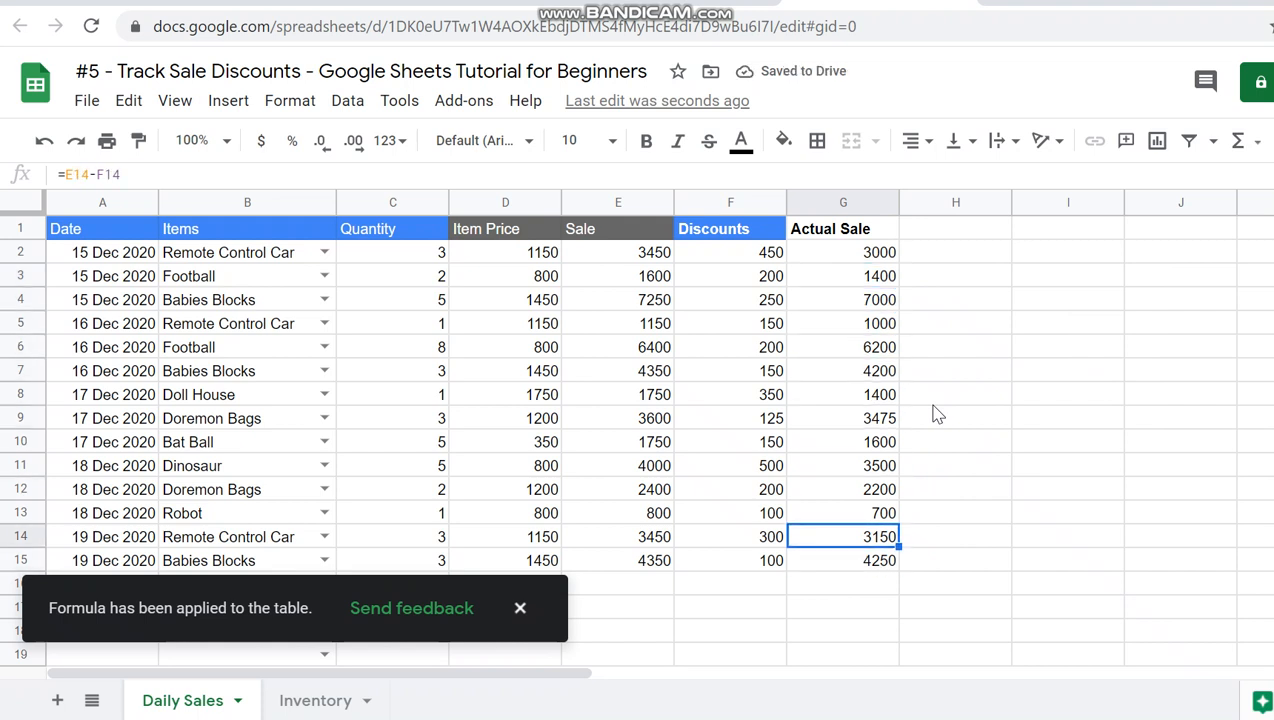
pyautogui.click(783, 142)
pyautogui.click(939, 242)
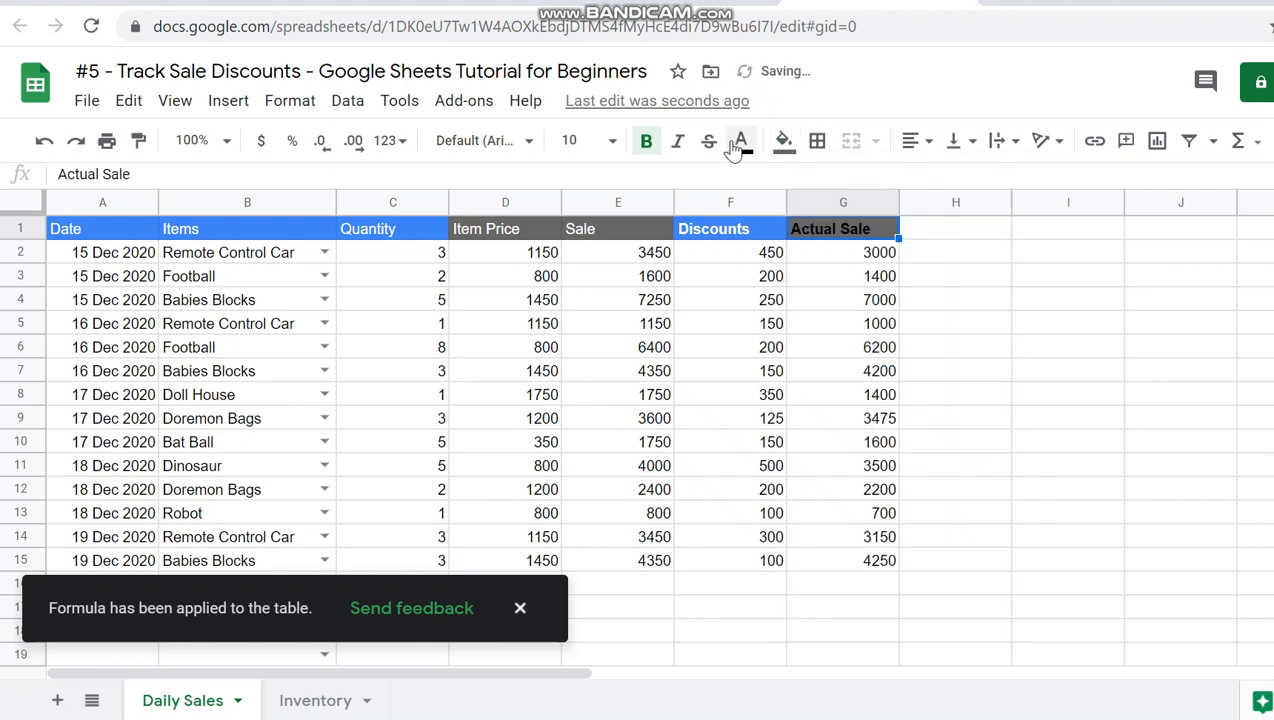
pyautogui.click(741, 140)
pyautogui.click(972, 216)
pyautogui.click(930, 263)
pyautogui.press('Up')
pyautogui.press('Left')
pyautogui.press('Right')
pyautogui.press('Left')
pyautogui.hotkey('ctrl', 'shift', 'Left')
pyautogui.press('Left')
pyautogui.press('Down')
pyautogui.press('Up')
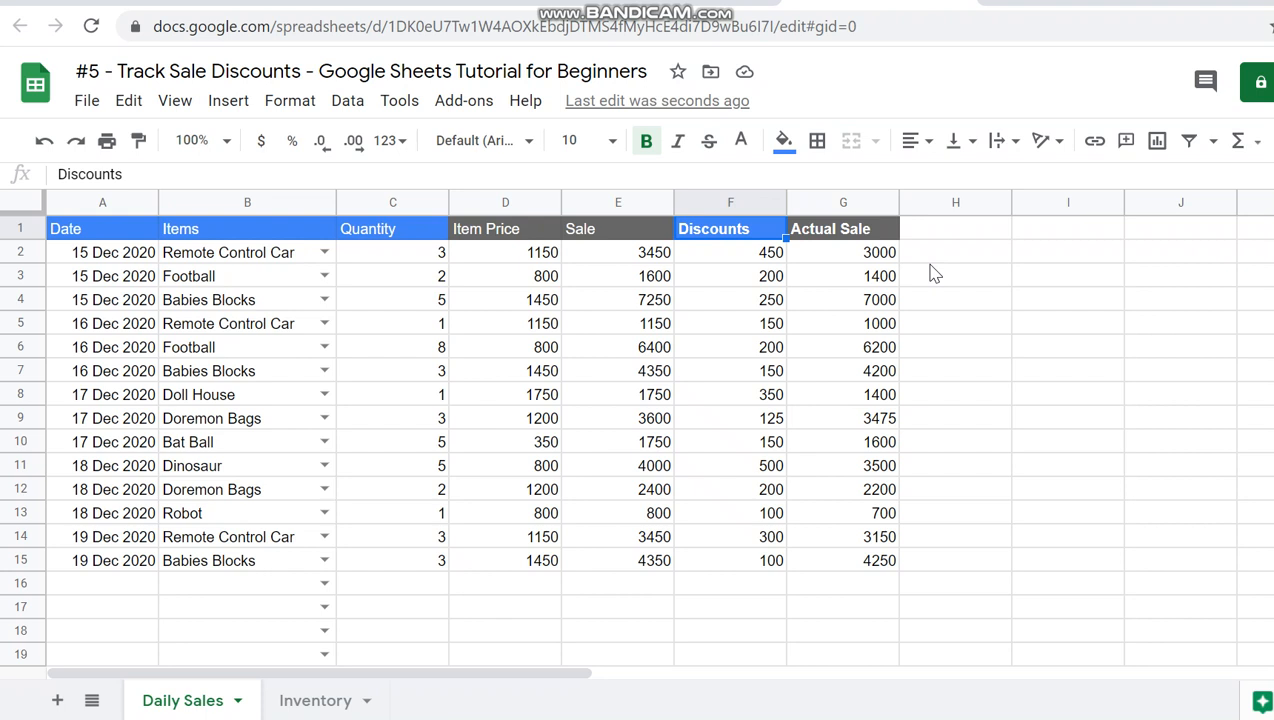
# Start a new sales entry in row 16 with the date 19 Dec 2020 in A16
pyautogui.press('Down')
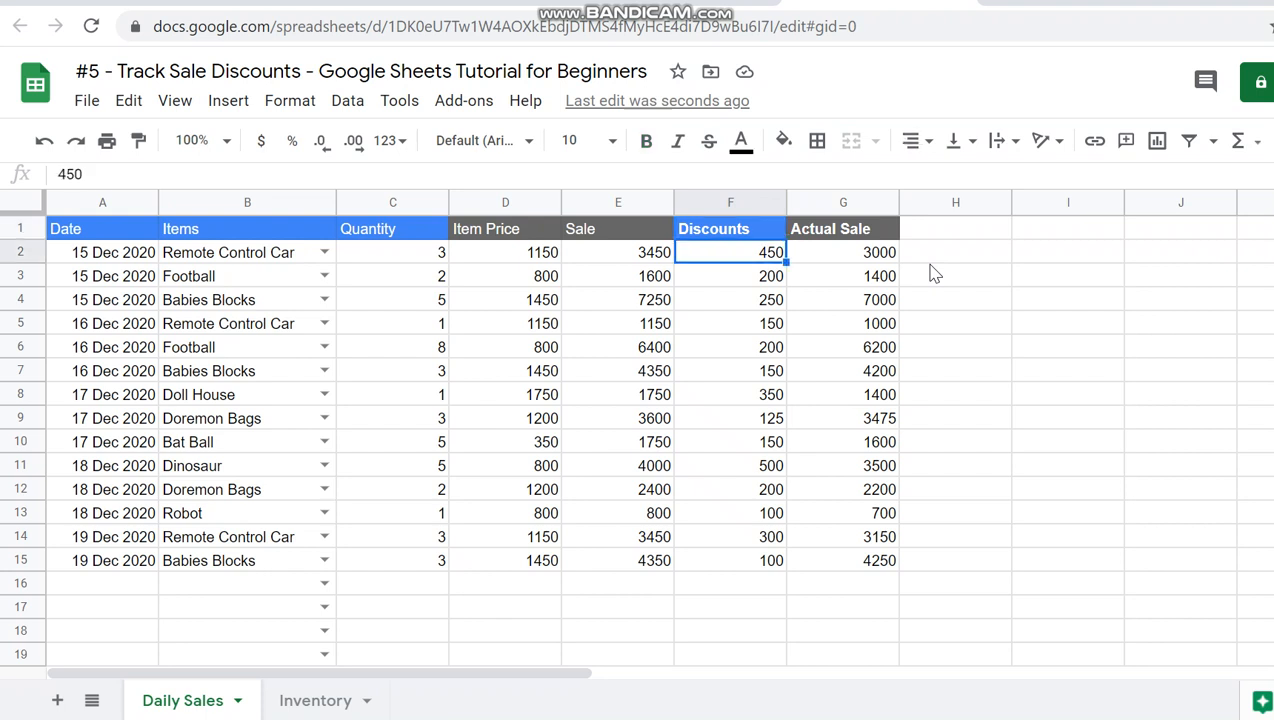
pyautogui.press('Down')
pyautogui.press('Down')
pyautogui.press('Down')
pyautogui.press('Down')
pyautogui.press('Down')
pyautogui.press('Down')
pyautogui.press('Down')
pyautogui.press('Down')
pyautogui.press('Down')
pyautogui.press('Down')
pyautogui.press('Down')
pyautogui.press('Down')
pyautogui.press('Down')
pyautogui.press('Left')
pyautogui.press('Left')
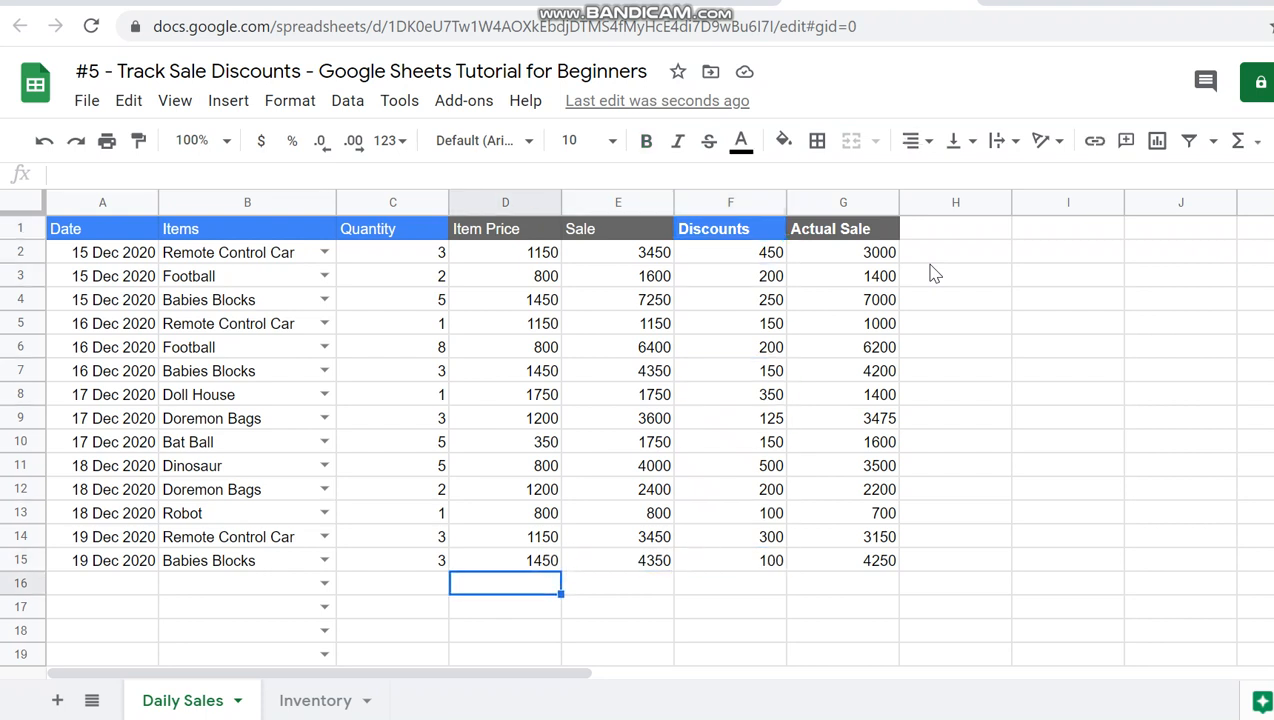
pyautogui.press('Down')
pyautogui.press('Left')
pyautogui.press('Left')
pyautogui.press('Left')
pyautogui.write('2')
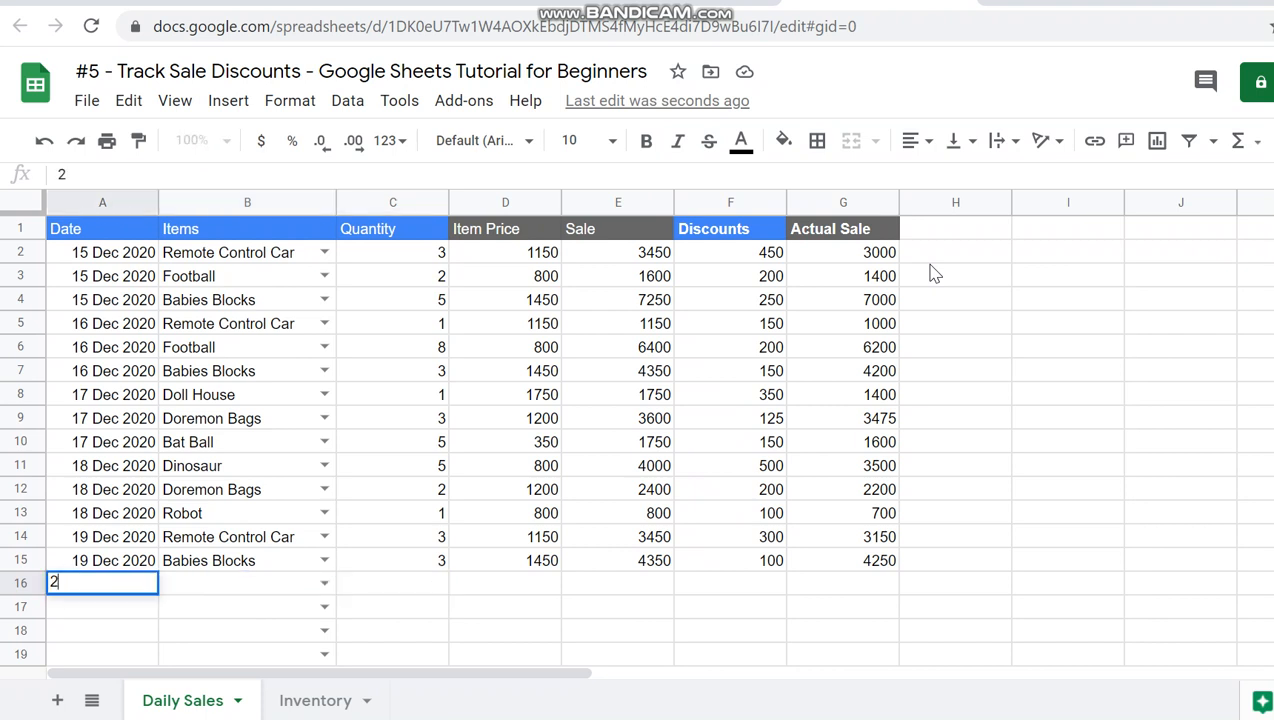
pyautogui.write('0 Dec')
pyautogui.press('BackSpace')
pyautogui.press('BackSpace')
pyautogui.press('BackSpace')
pyautogui.press('BackSpace')
pyautogui.press('BackSpace')
pyautogui.write('19 Dec 2020')
pyautogui.press('Return')
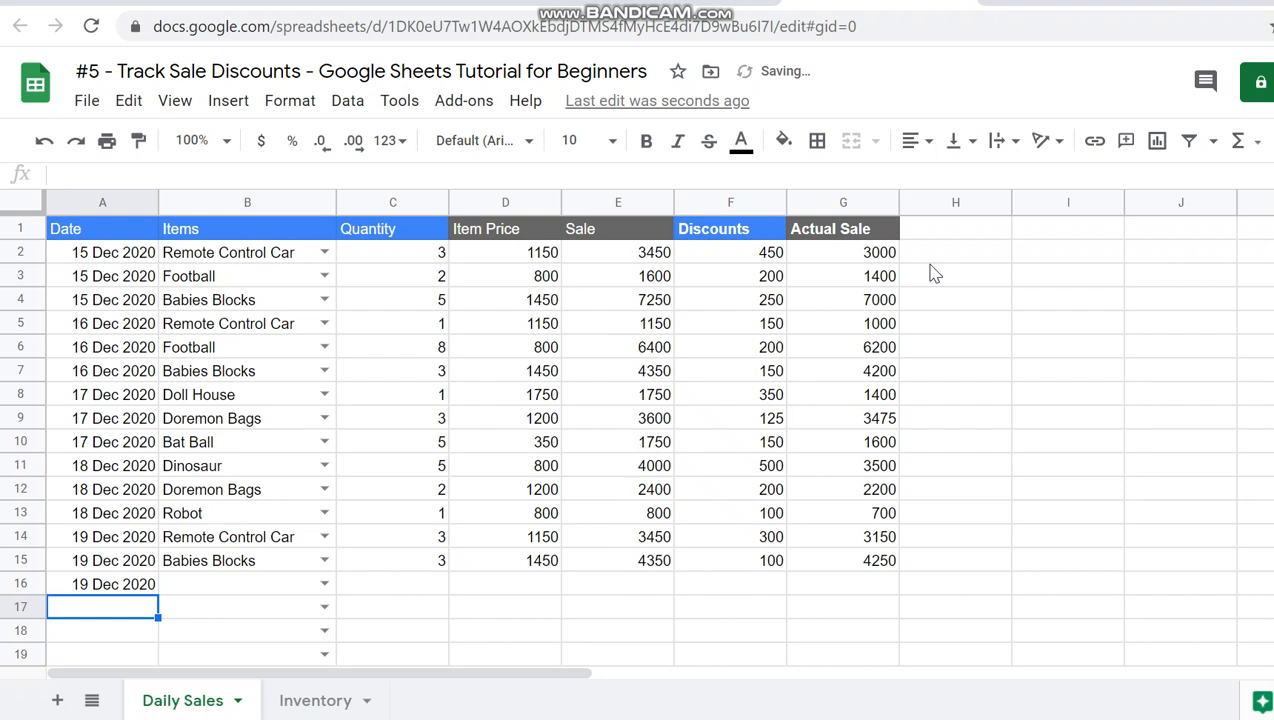
# Choose Bat Ball as the item in B16 and enter the quantity 10 in C16
pyautogui.press('Up')
pyautogui.press('Right')
pyautogui.press('Return')
pyautogui.press('Up')
pyautogui.press('Up')
pyautogui.press('Up')
pyautogui.press('Up')
pyautogui.press('Up')
pyautogui.press('Up')
pyautogui.press('Up')
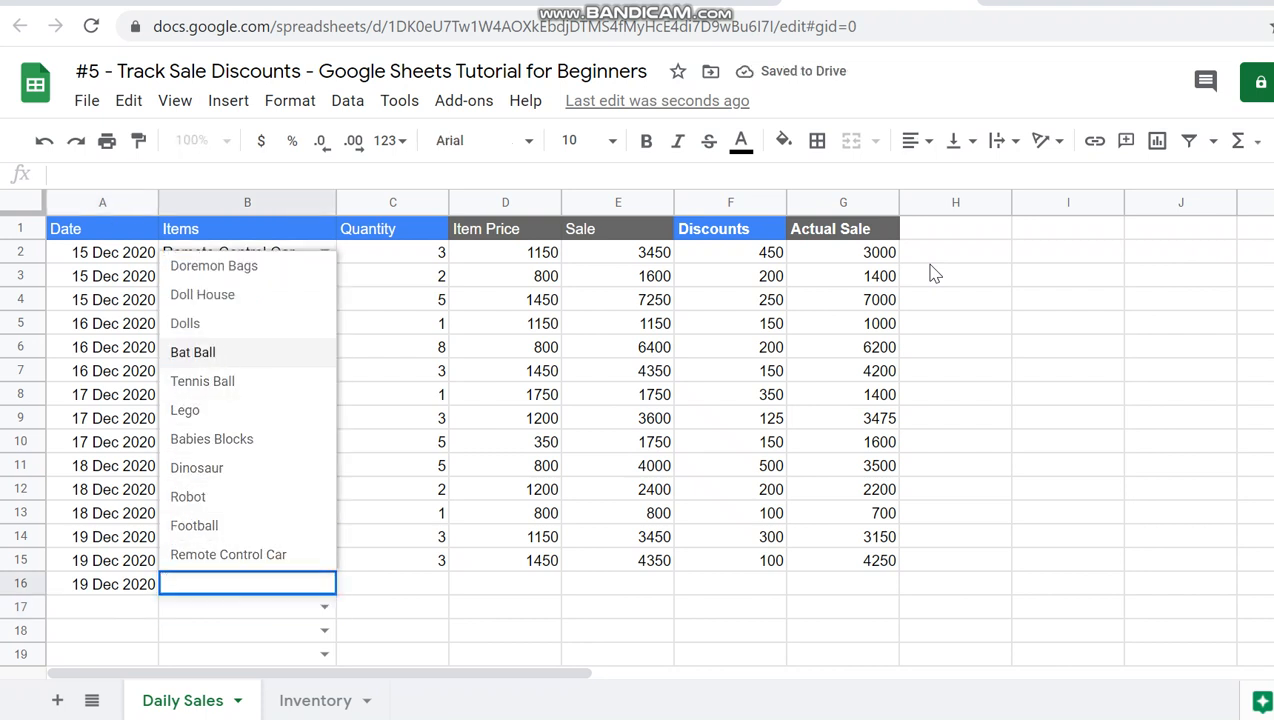
pyautogui.press('Return')
pyautogui.press('Up')
pyautogui.press('Right')
pyautogui.write('10')
pyautogui.press('Return')
# Copy the Item Price lookup formula from D15 down through D18
pyautogui.press('Right')
pyautogui.press('Up')
pyautogui.press('Up')
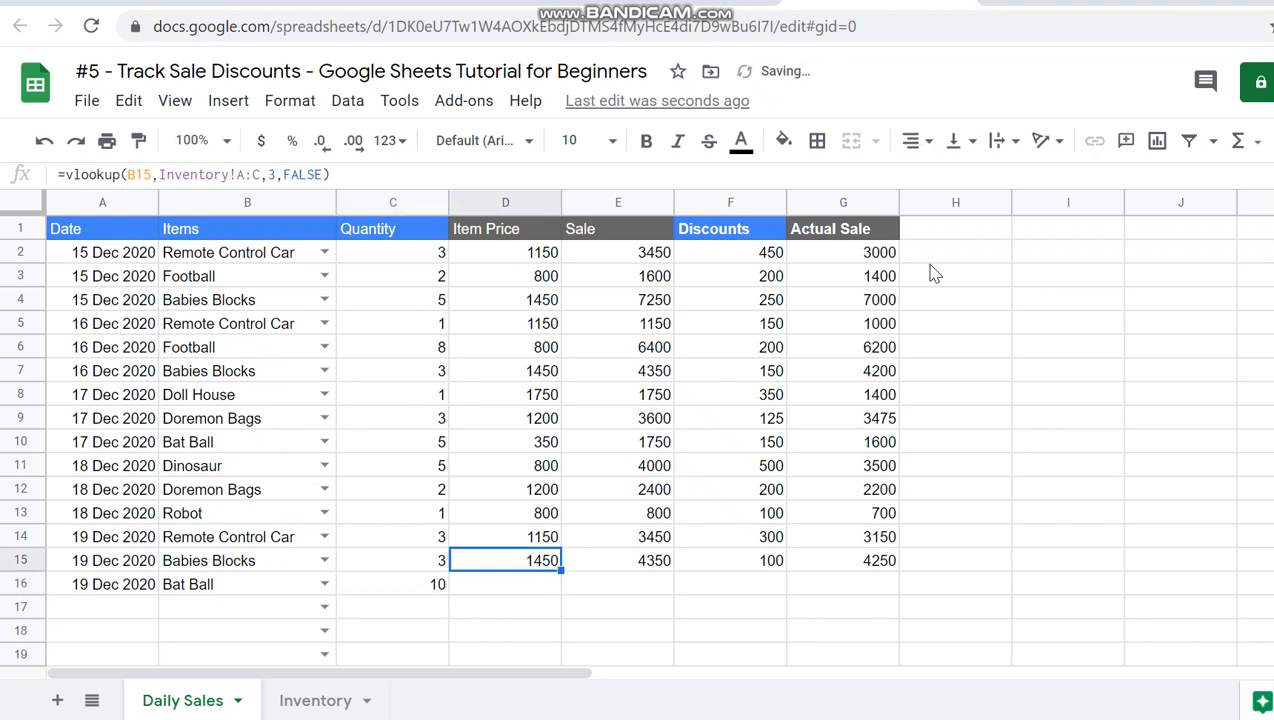
pyautogui.press('Down')
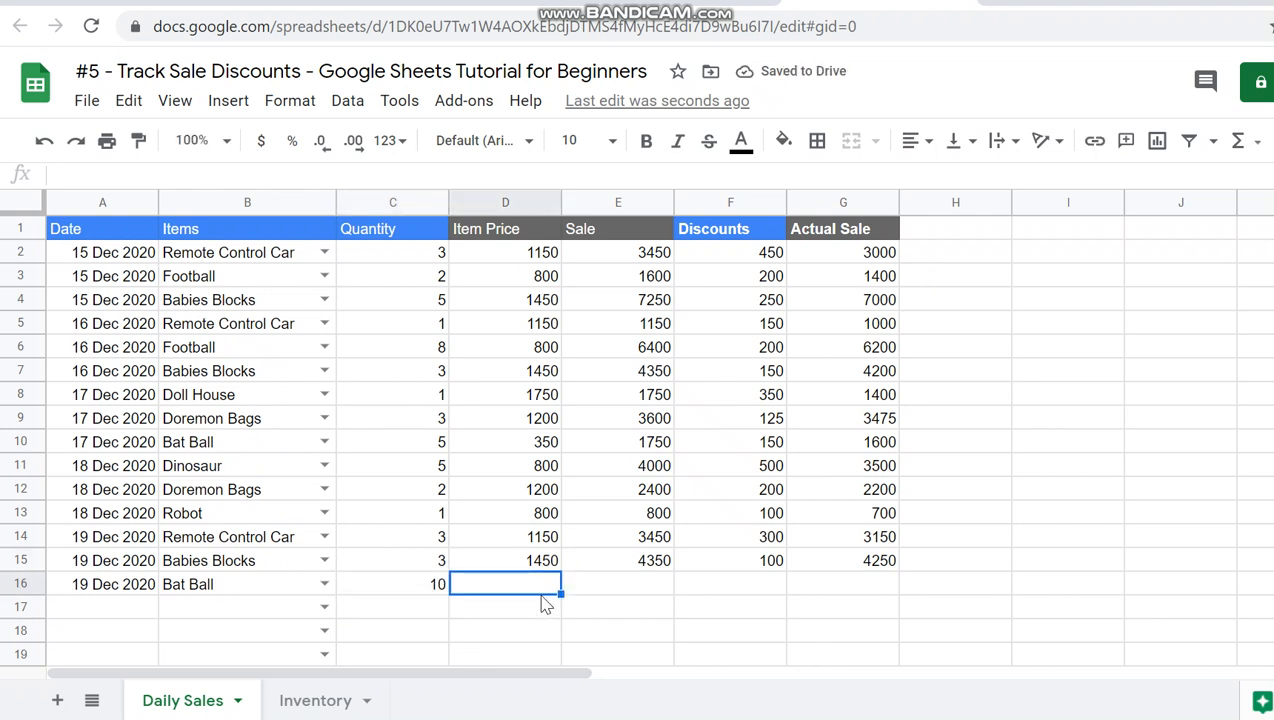
pyautogui.click(548, 566)
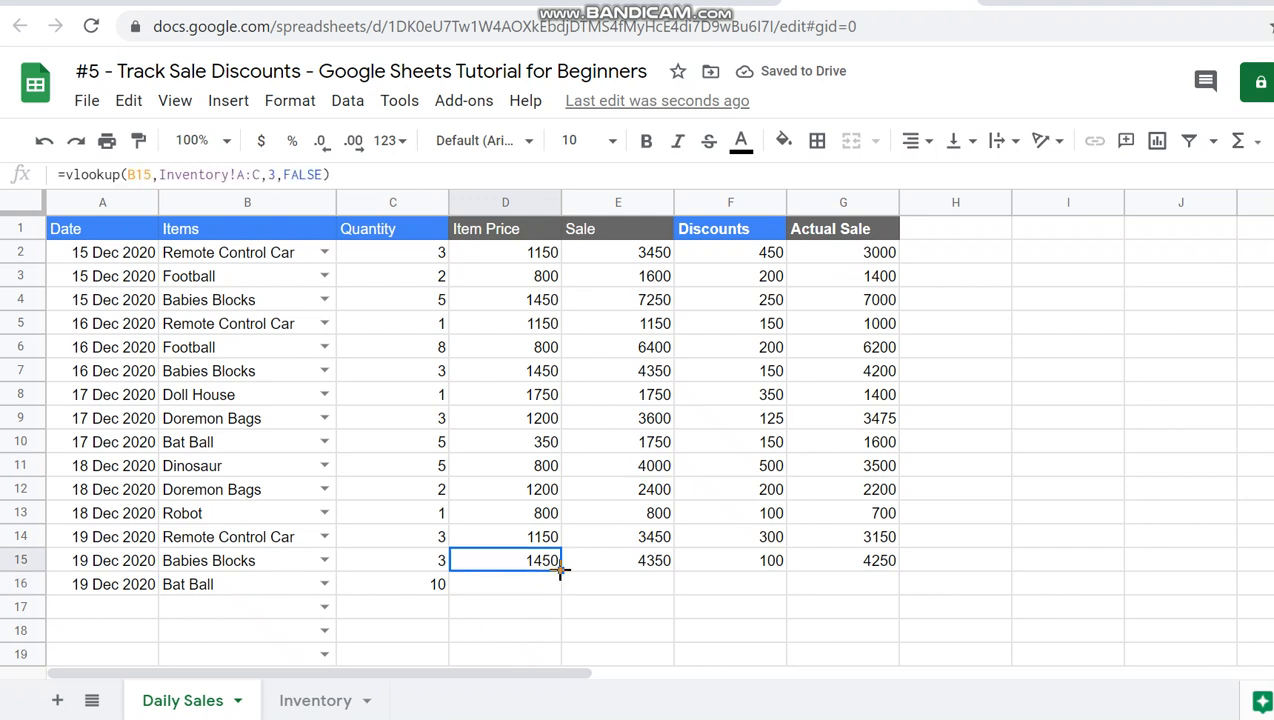
pyautogui.moveTo(560, 570); pyautogui.dragTo(560, 589)
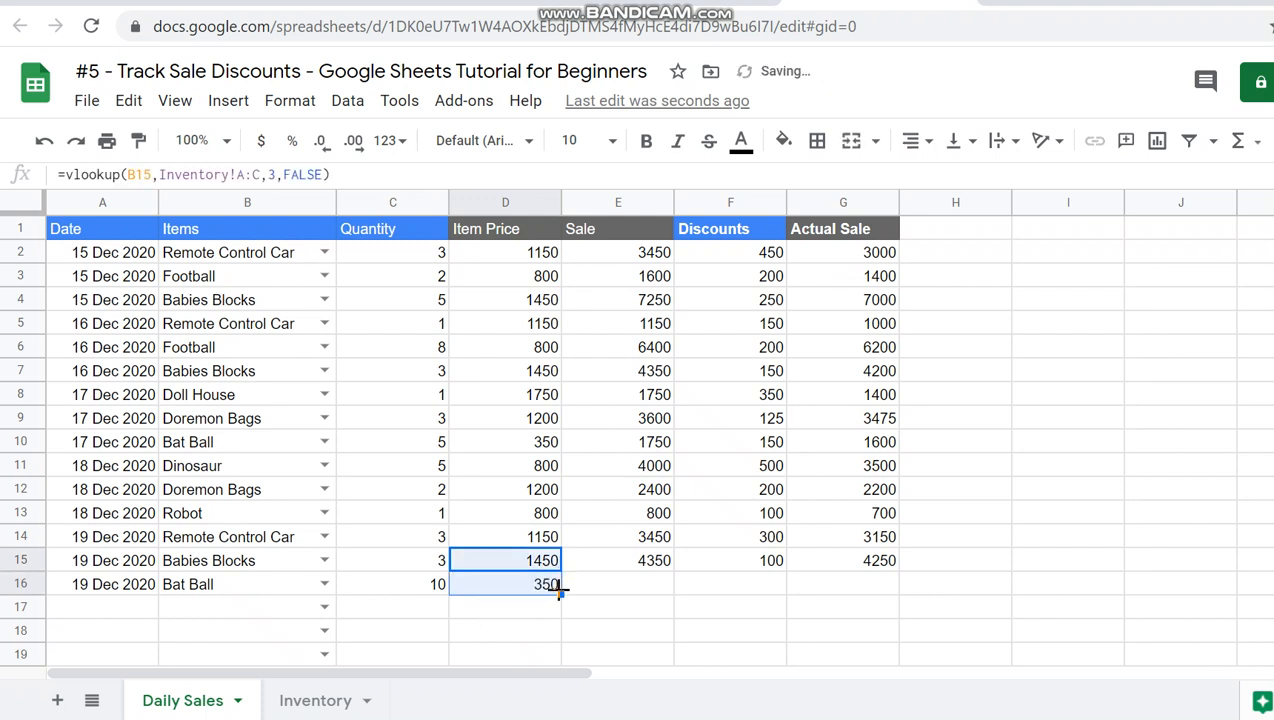
pyautogui.moveTo(554, 700); pyautogui.dragTo(594, 609)
# Copy the Sale formula from E15 down through E18
pyautogui.click(595, 543)
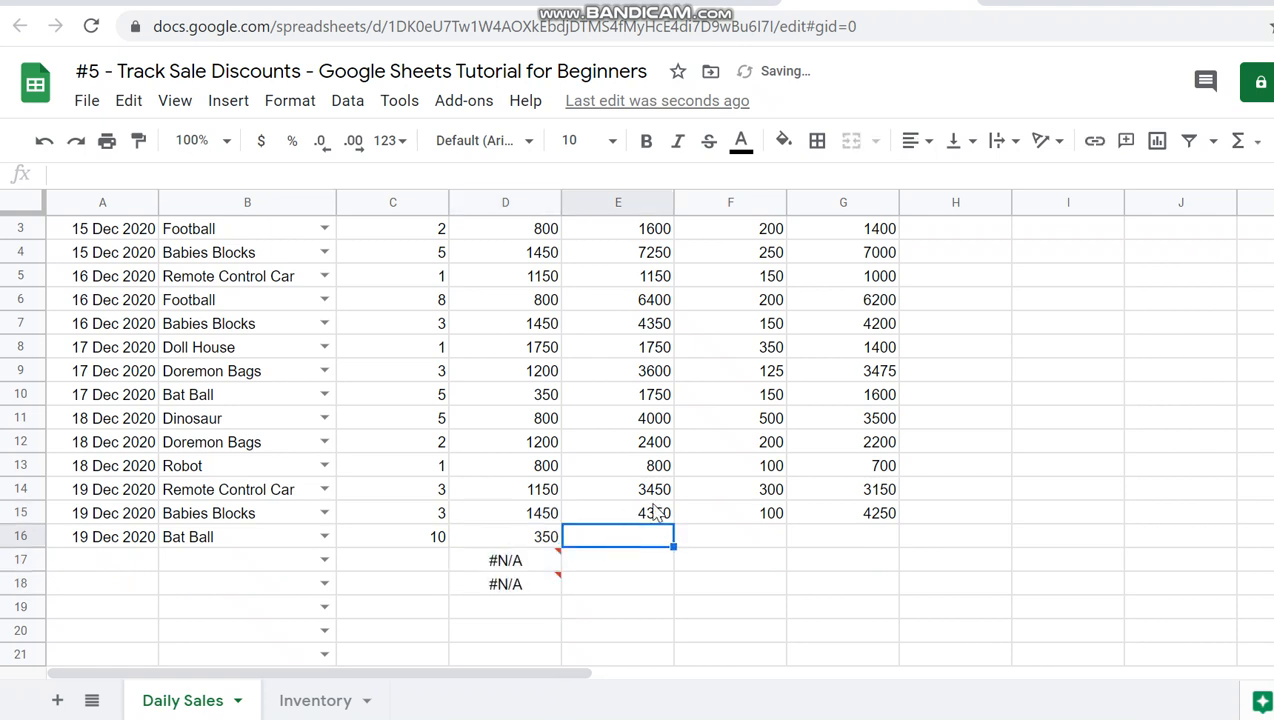
pyautogui.click(656, 512)
pyautogui.moveTo(672, 522); pyautogui.dragTo(660, 582)
pyautogui.click(661, 547)
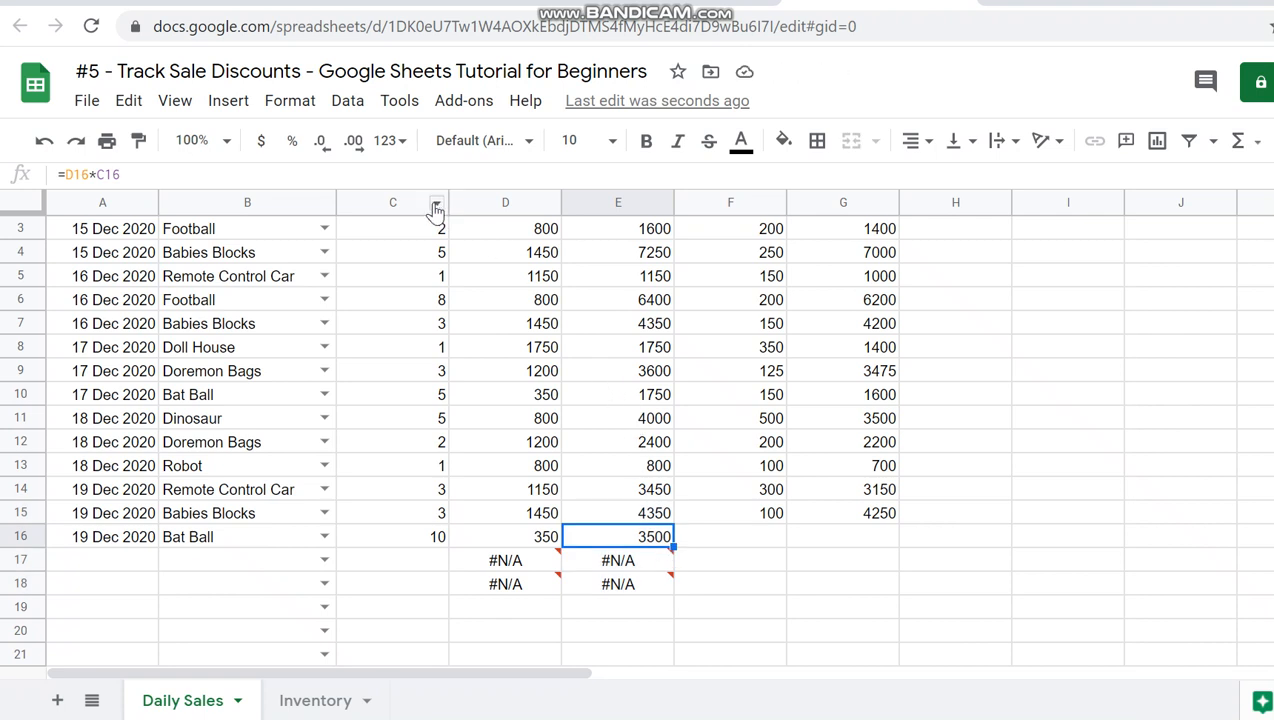
# Freeze the first row of the Daily Sales sheet
pyautogui.click(175, 105)
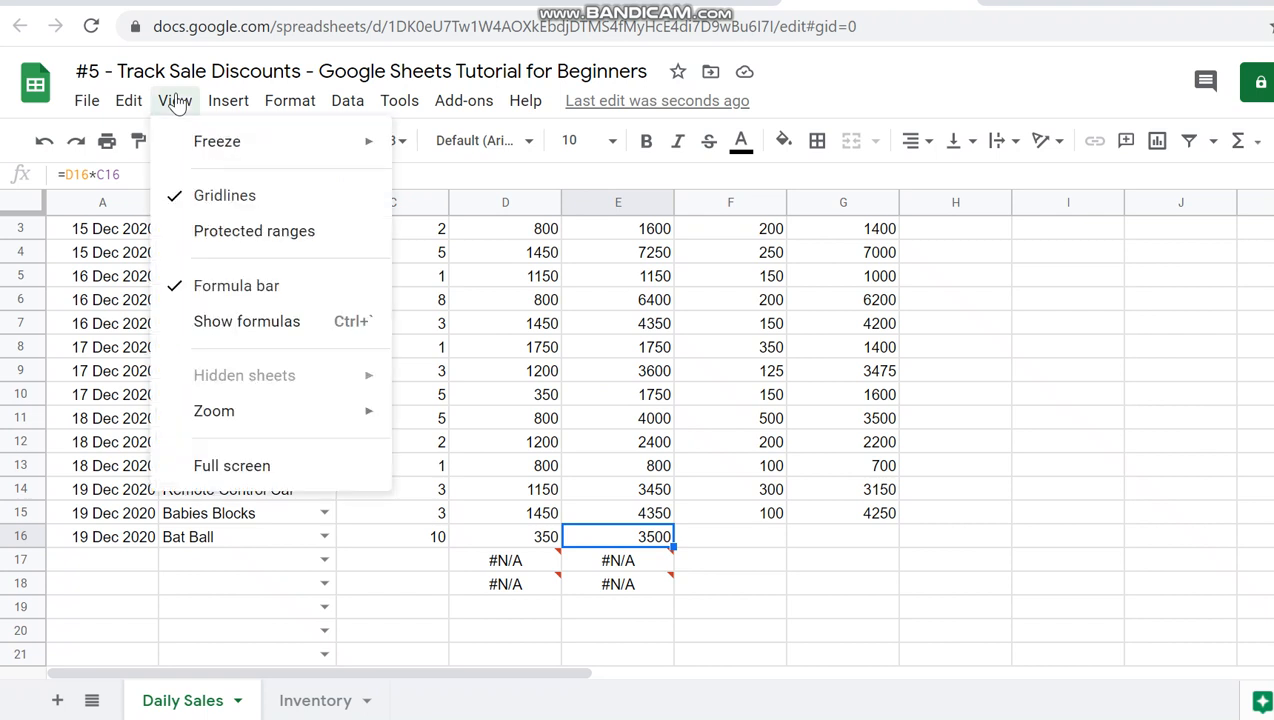
pyautogui.moveTo(341, 151)
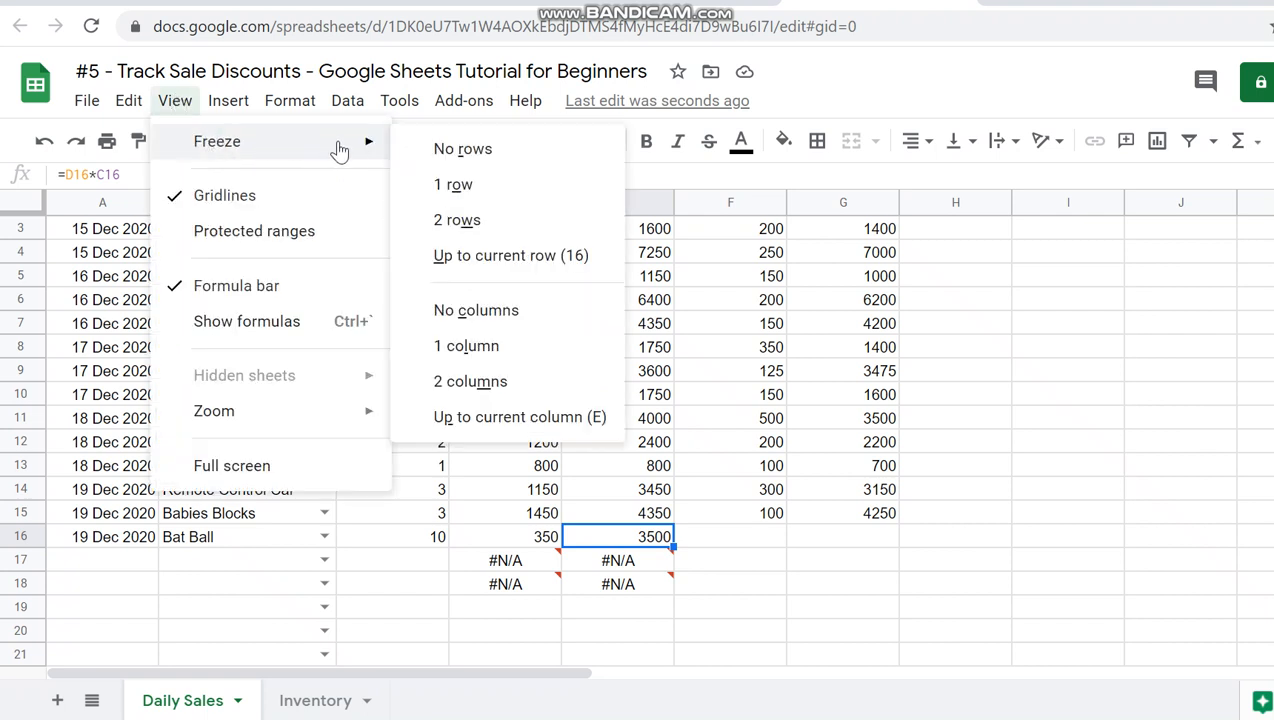
pyautogui.click(466, 192)
# Check the frozen header row while moving down the rows below the Bat Ball entry
pyautogui.press('Down')
pyautogui.press('Down')
pyautogui.press('Down')
pyautogui.press('Down')
pyautogui.press('Down')
pyautogui.press('Down')
pyautogui.press('Down')
pyautogui.press('Down')
pyautogui.press('Down')
pyautogui.press('Down')
pyautogui.press('Down')
pyautogui.press('Down')
pyautogui.press('Down')
pyautogui.press('Down')
pyautogui.press('Down')
pyautogui.press('Down')
pyautogui.press('Down')
pyautogui.press('Down')
pyautogui.press('Down')
pyautogui.press('Down')
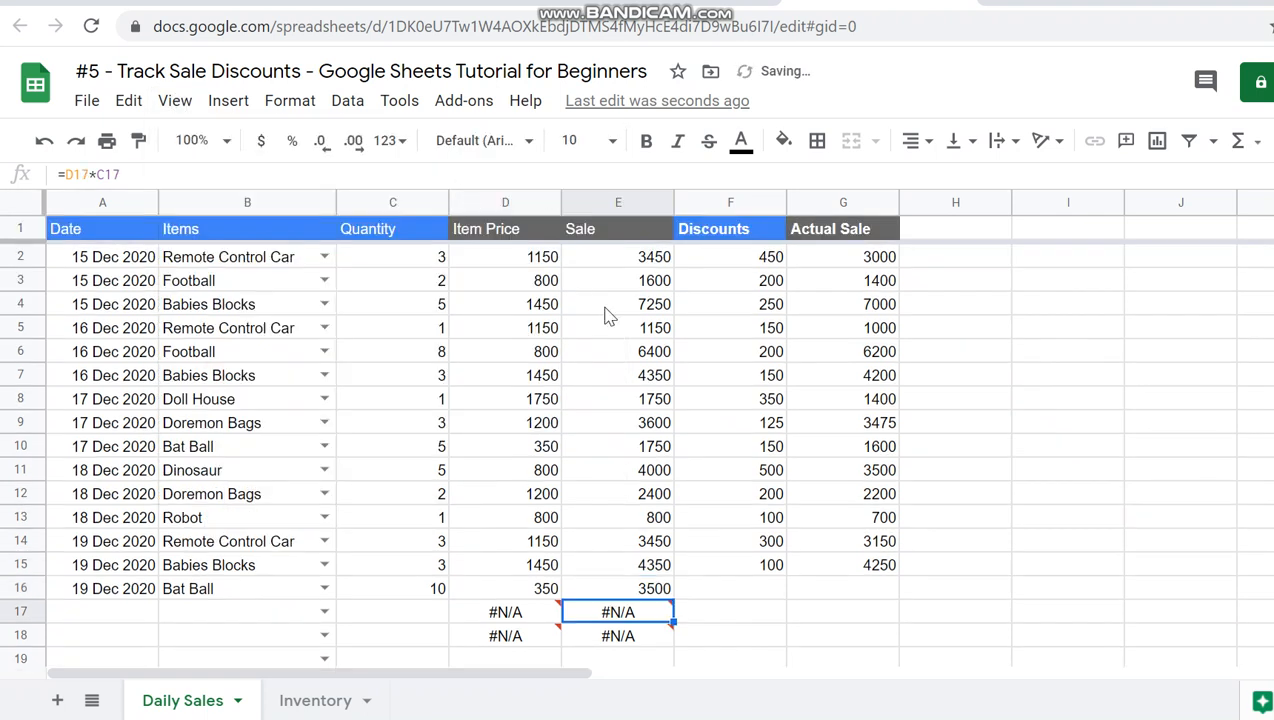
# Check the frozen header row while moving back up the Sale column to the Doremon Bags entry in row 9
pyautogui.press('Up')
pyautogui.press('Up')
pyautogui.press('Up')
pyautogui.press('Up')
pyautogui.press('Up')
pyautogui.press('Up')
pyautogui.press('Up')
pyautogui.press('Up')
pyautogui.press('Up')
pyautogui.press('Up')
pyautogui.press('Up')
pyautogui.press('Up')
pyautogui.press('Up')
pyautogui.press('Up')
pyautogui.press('Up')
pyautogui.press('Up')
pyautogui.press('Up')
pyautogui.press('Up')
pyautogui.press('Up')
pyautogui.press('Up')
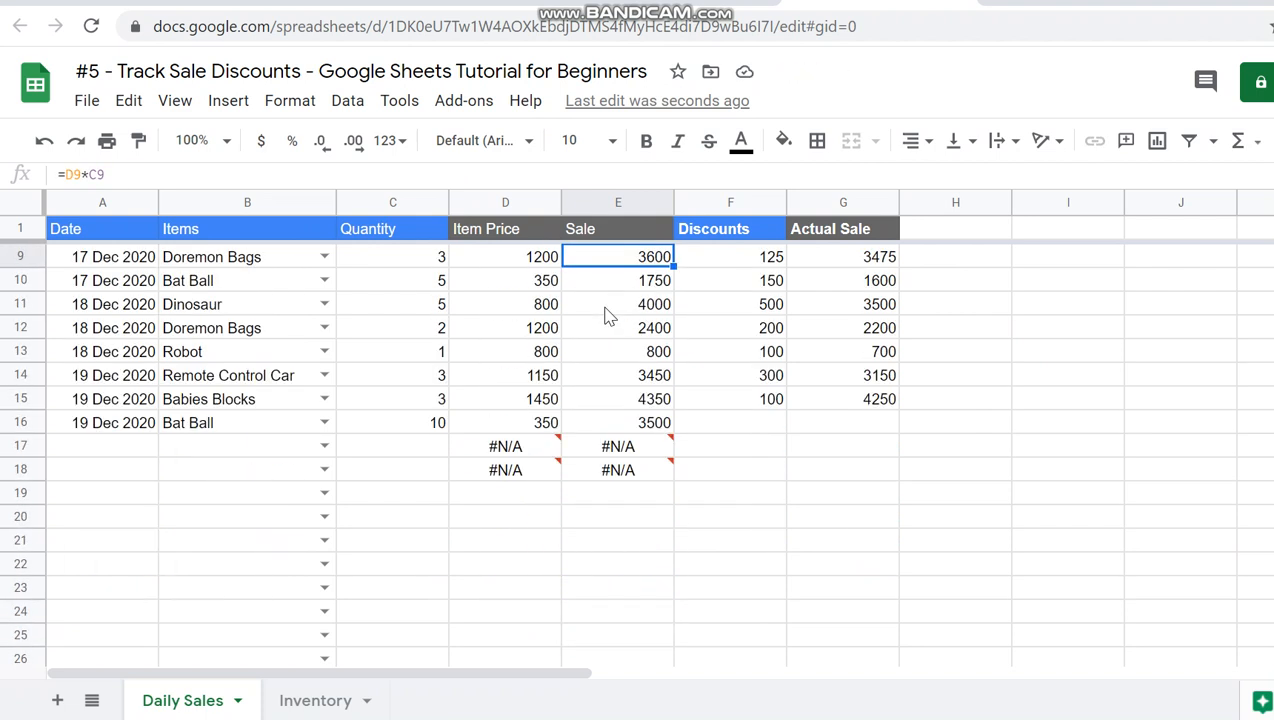
# Extend the Item Price lookup and the Sale formula from row 16 down through row 20
pyautogui.click(658, 424)
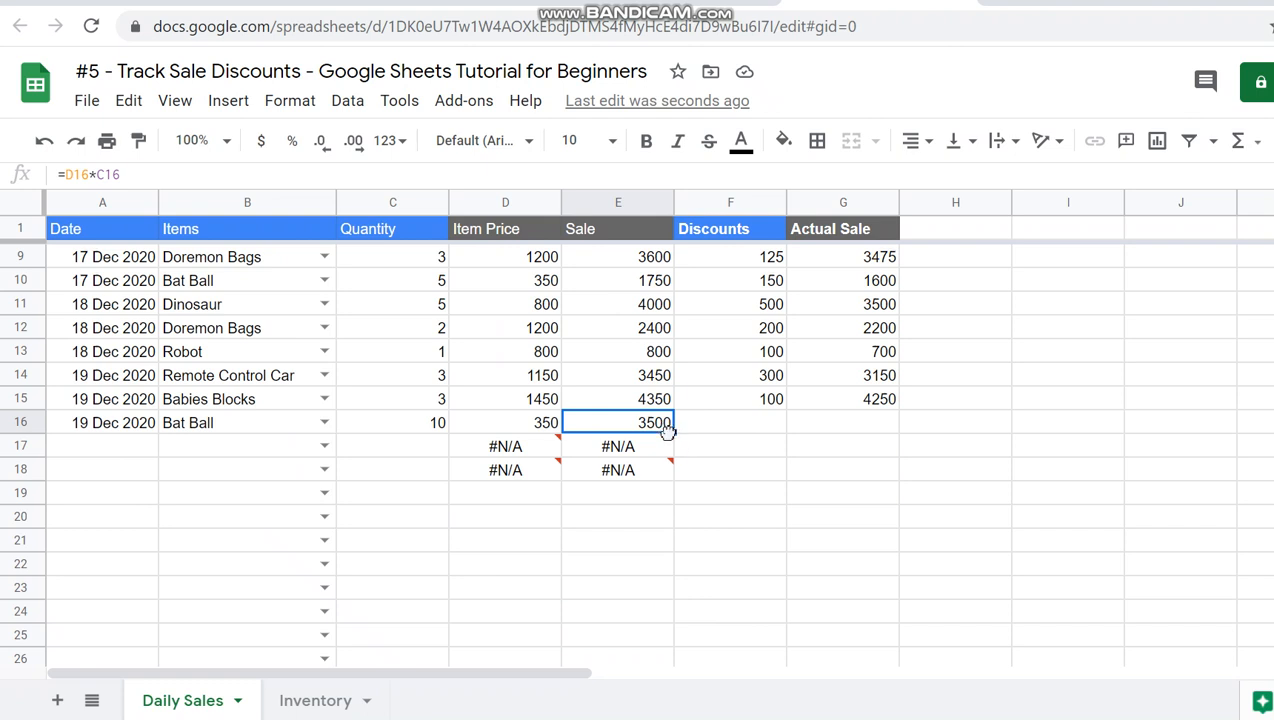
pyautogui.moveTo(673, 433); pyautogui.dragTo(674, 500)
pyautogui.click(537, 426)
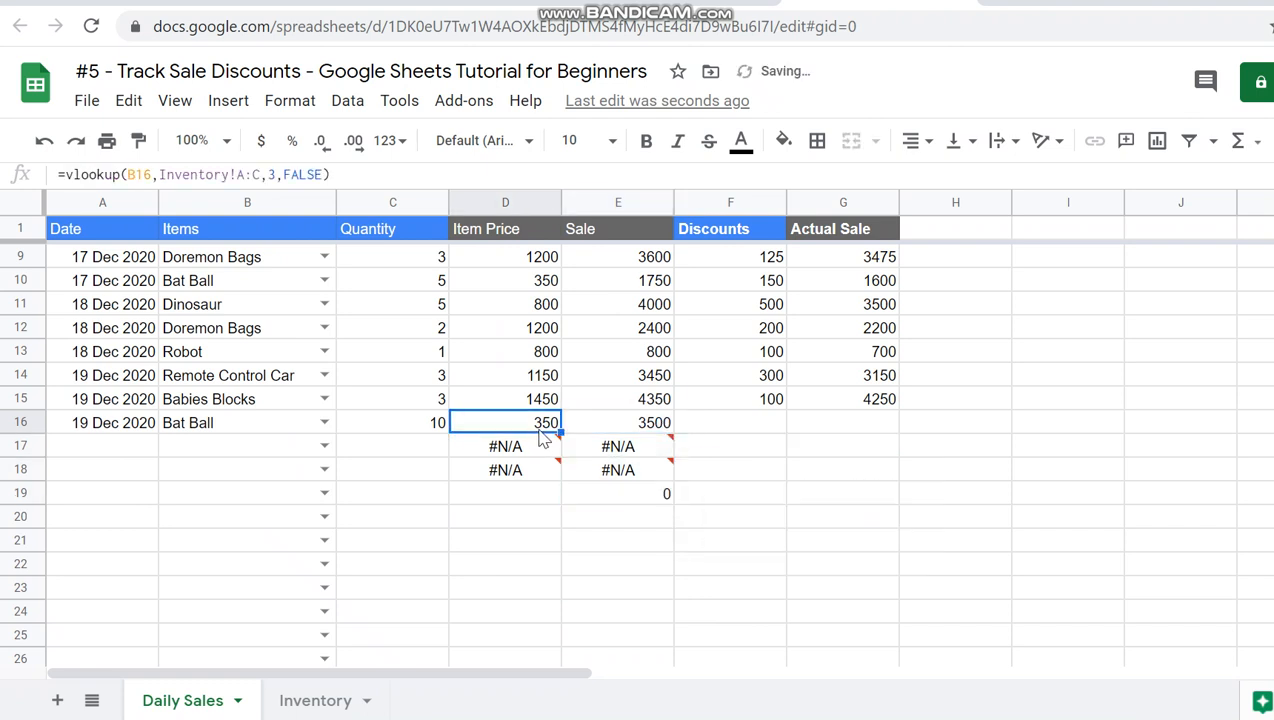
pyautogui.moveTo(559, 434); pyautogui.dragTo(560, 516)
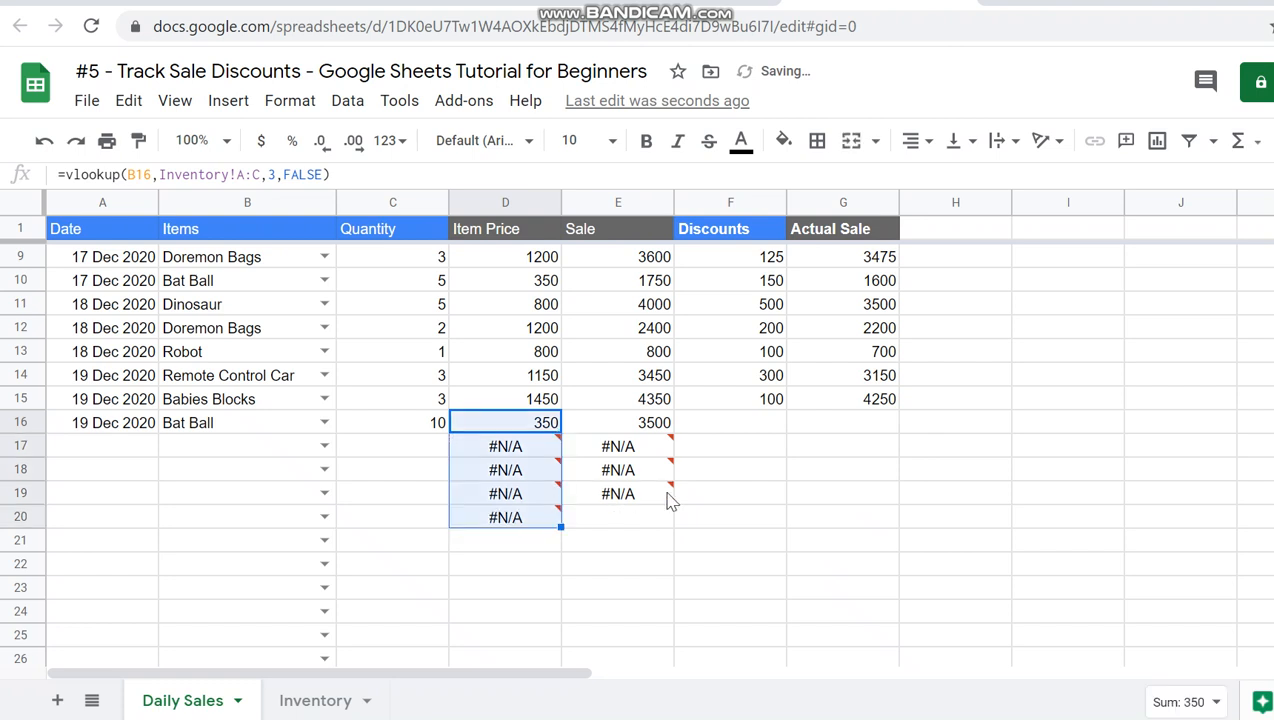
pyautogui.click(664, 500)
pyautogui.moveTo(673, 505); pyautogui.dragTo(670, 522)
pyautogui.click(628, 478)
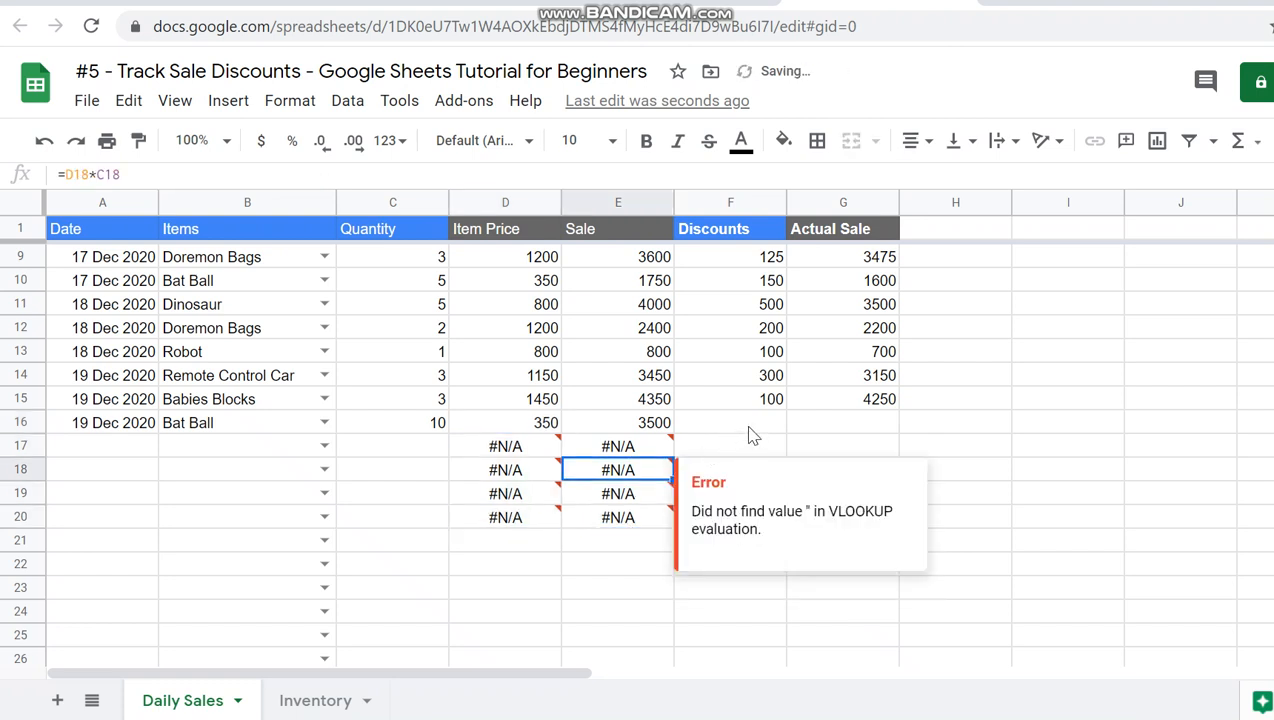
# Copy the Actual Sale formula from G15 down through G20
pyautogui.click(880, 400)
pyautogui.moveTo(899, 408); pyautogui.dragTo(899, 519)
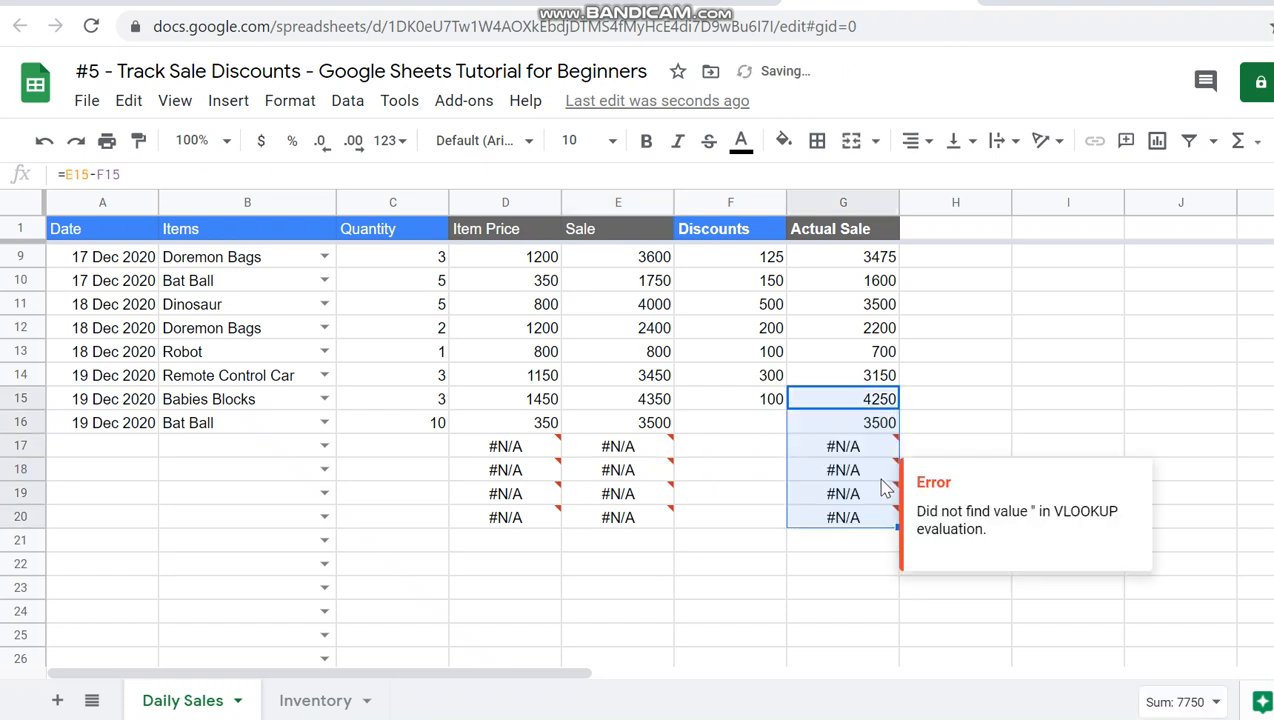
pyautogui.click(720, 448)
# Clear the item and quantity in row 16 and re-enter Bat Ball with a quantity of 10
pyautogui.moveTo(200, 428); pyautogui.dragTo(408, 423)
pyautogui.press('Delete')
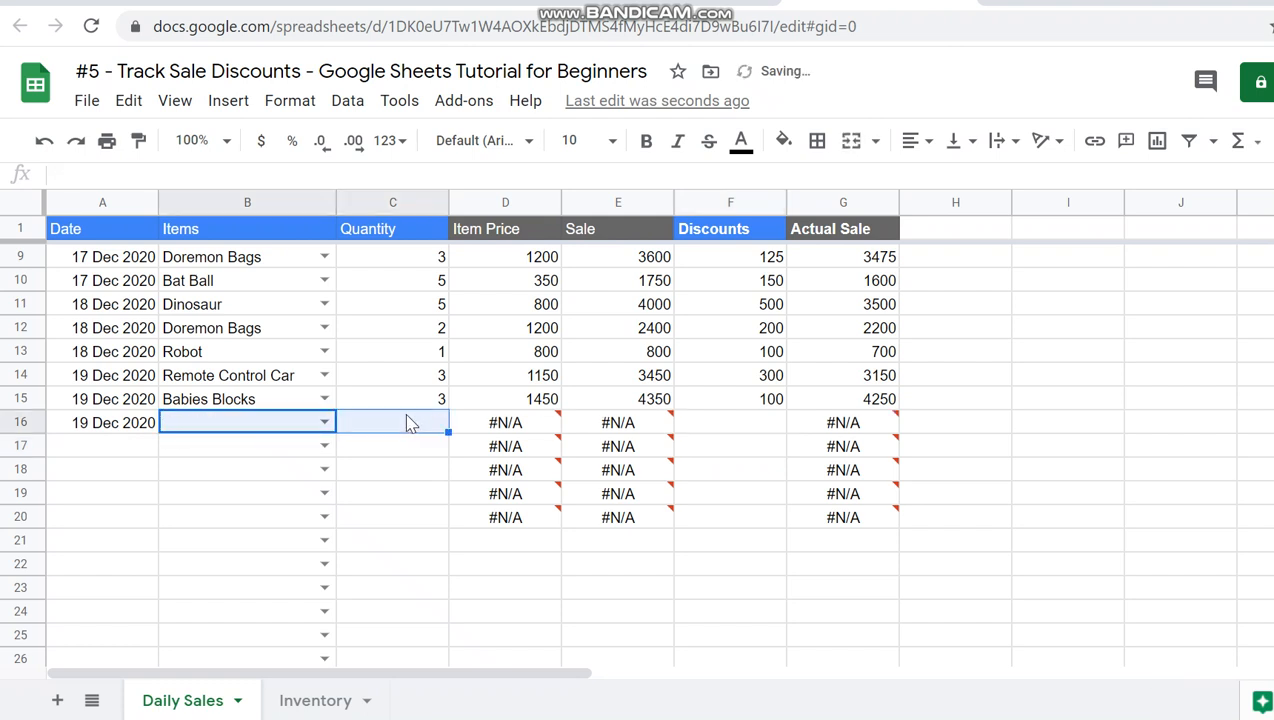
pyautogui.write('Bat')
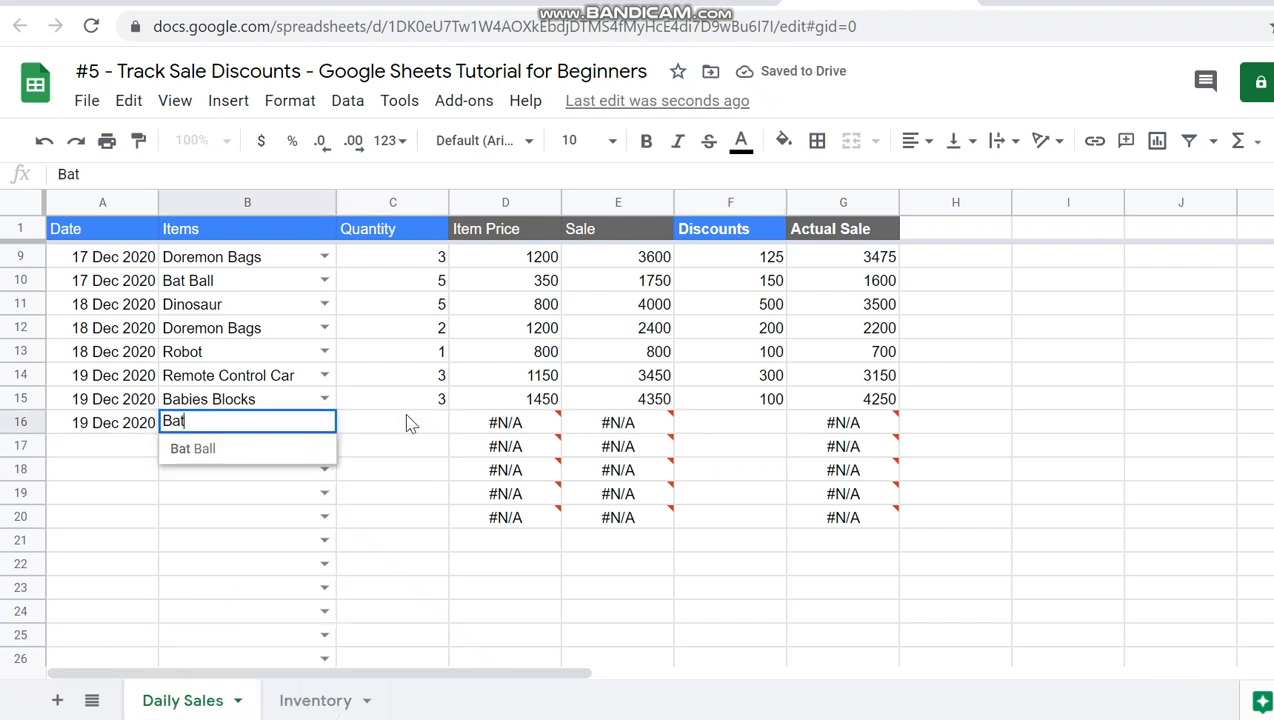
pyautogui.press('Return')
pyautogui.click(407, 423)
pyautogui.write('10')
pyautogui.press('Return')
# Enter a discount of 150 for the Bat Ball sale in row 16 and check its Actual Sale cell
pyautogui.press('Up')
pyautogui.press('Right')
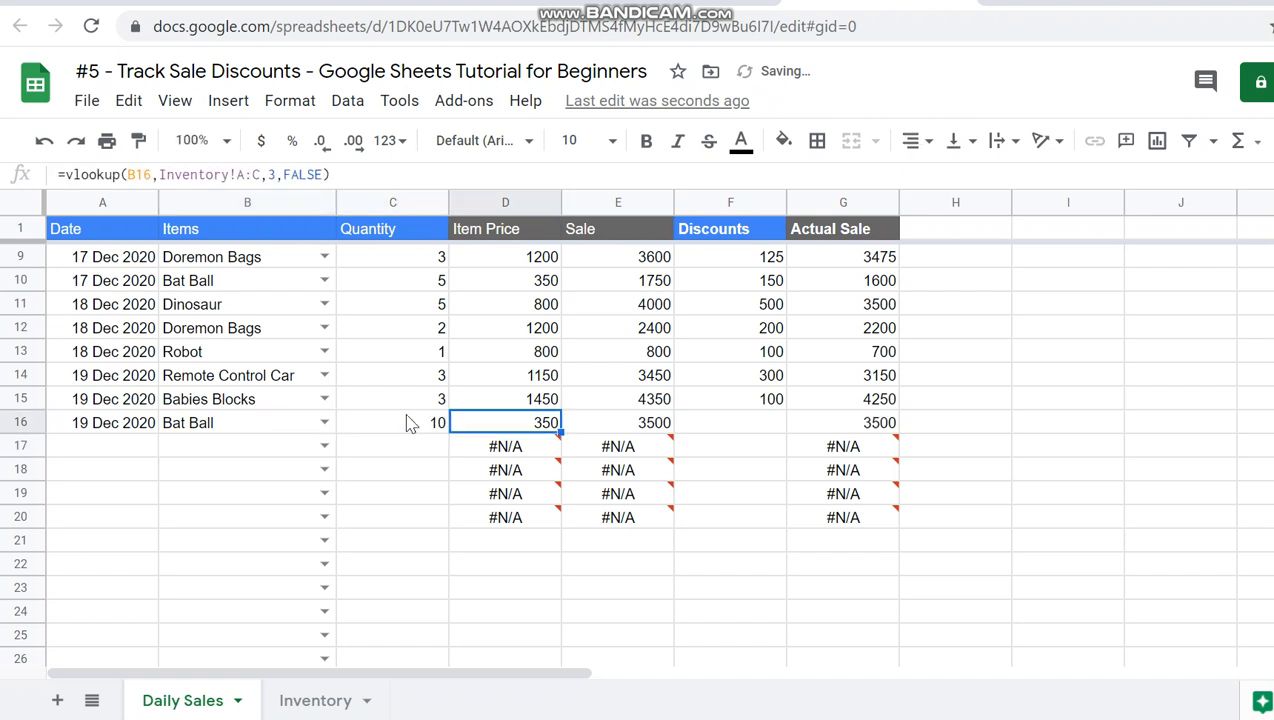
pyautogui.press('Right')
pyautogui.press('Right')
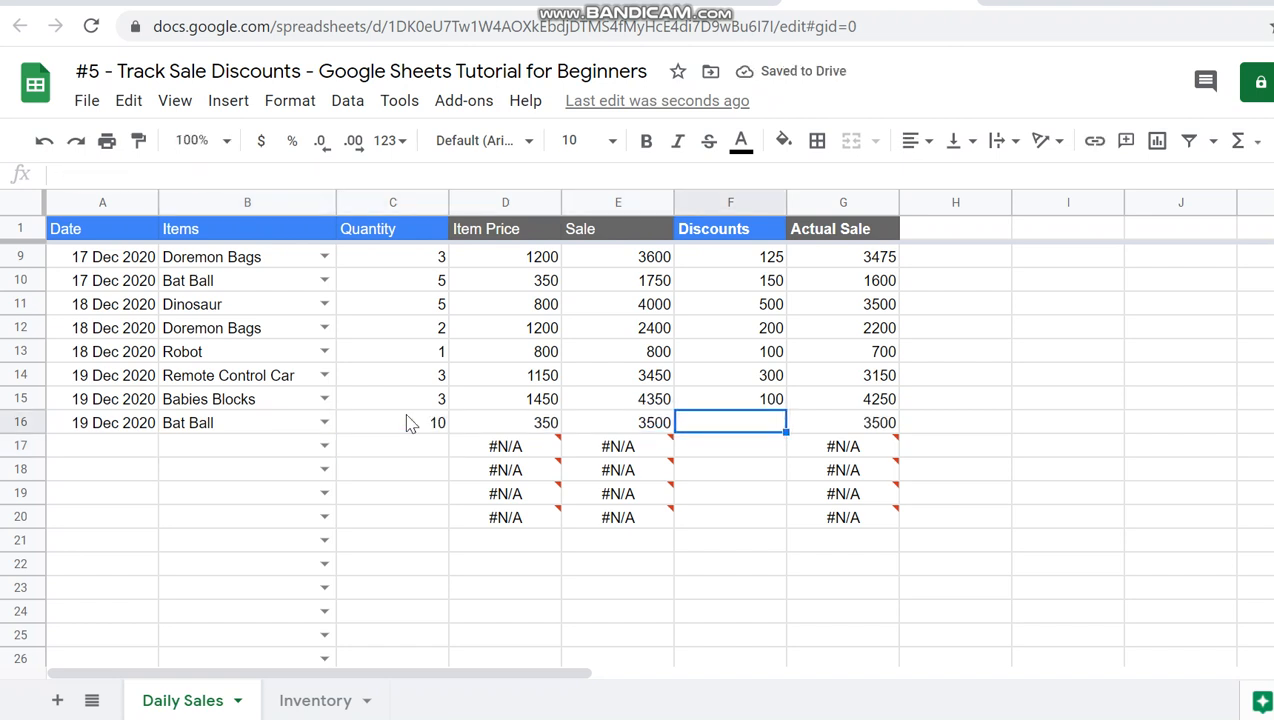
pyautogui.write('150')
pyautogui.press('Return')
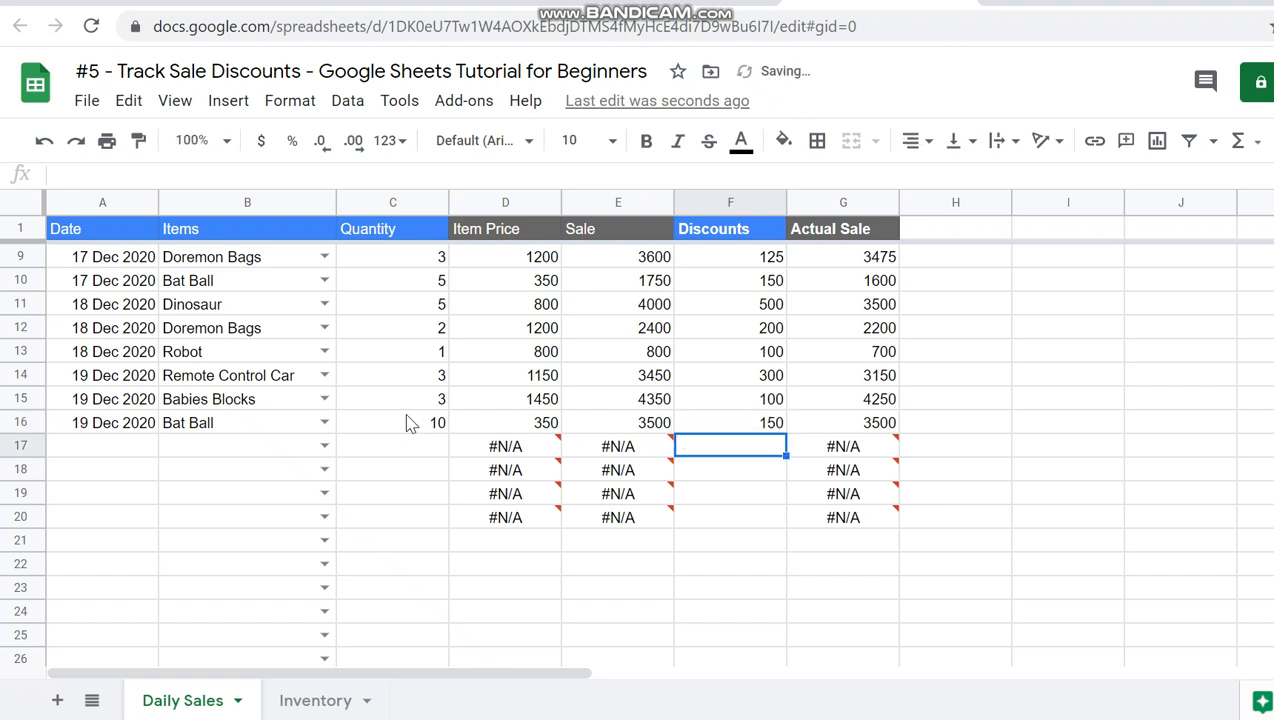
pyautogui.press('Up')
pyautogui.press('Right')
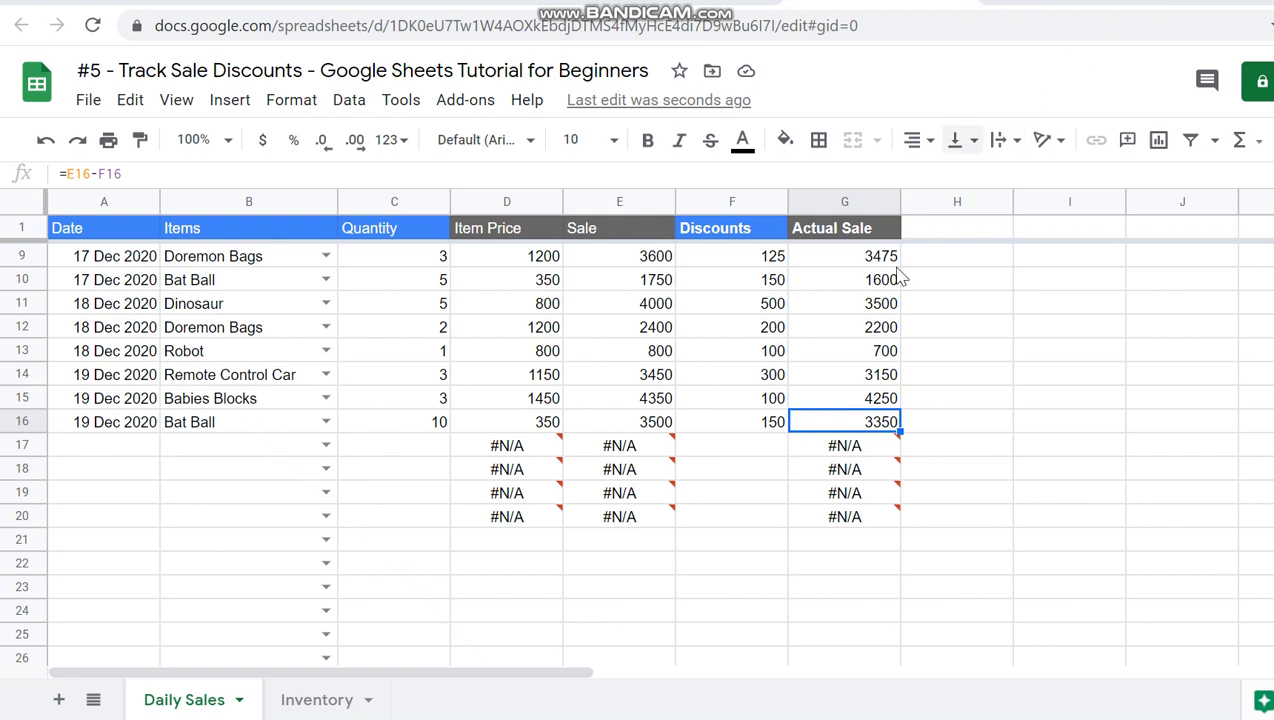
# Review the Bat Ball entry in row 16 across the columns through to Actual Sale
pyautogui.click(711, 545)
pyautogui.press('Left')
pyautogui.press('Up')
pyautogui.press('Up')
pyautogui.press('Up')
pyautogui.press('Up')
pyautogui.press('Up')
pyautogui.press('Left')
pyautogui.press('Left')
pyautogui.press('Left')
pyautogui.press('Left')
pyautogui.press('Right')
pyautogui.press('Right')
pyautogui.press('Right')
pyautogui.press('Right')
pyautogui.press('Right')
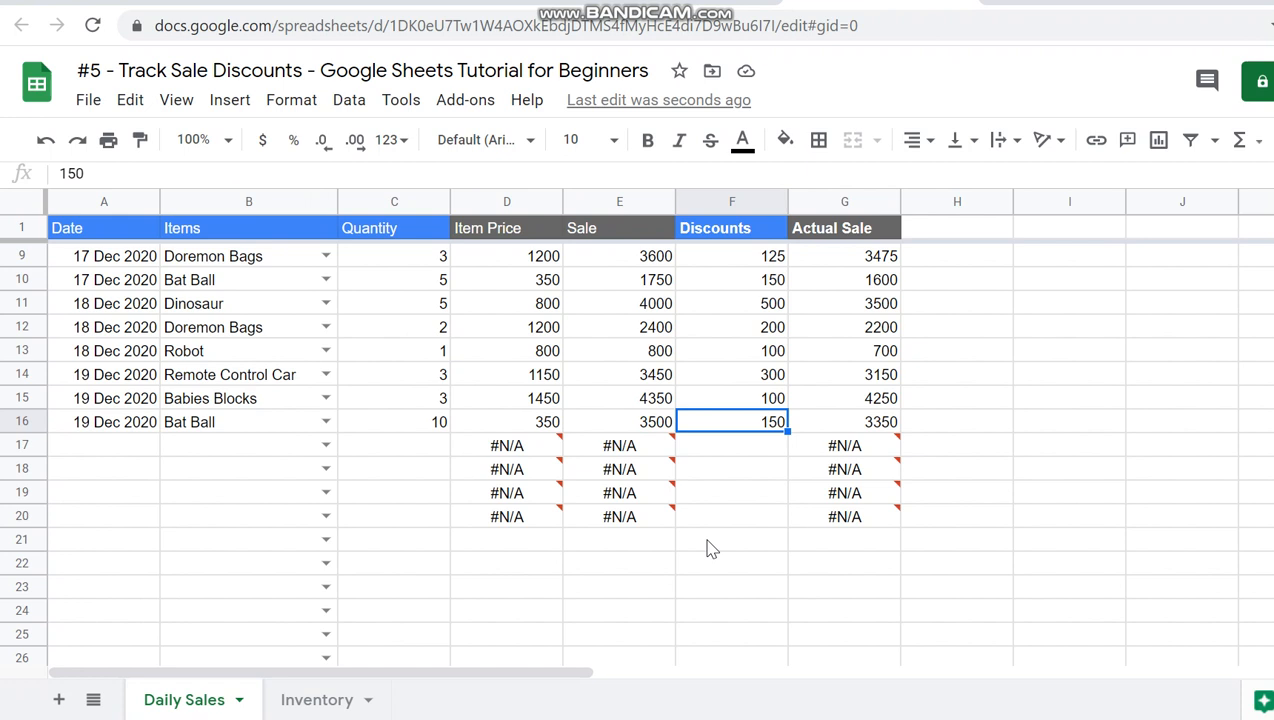
pyautogui.press('Left')
pyautogui.press('Left')
pyautogui.press('Left')
pyautogui.press('Left')
pyautogui.press('Right')
pyautogui.press('Right')
pyautogui.press('Right')
pyautogui.press('Right')
pyautogui.press('Right')
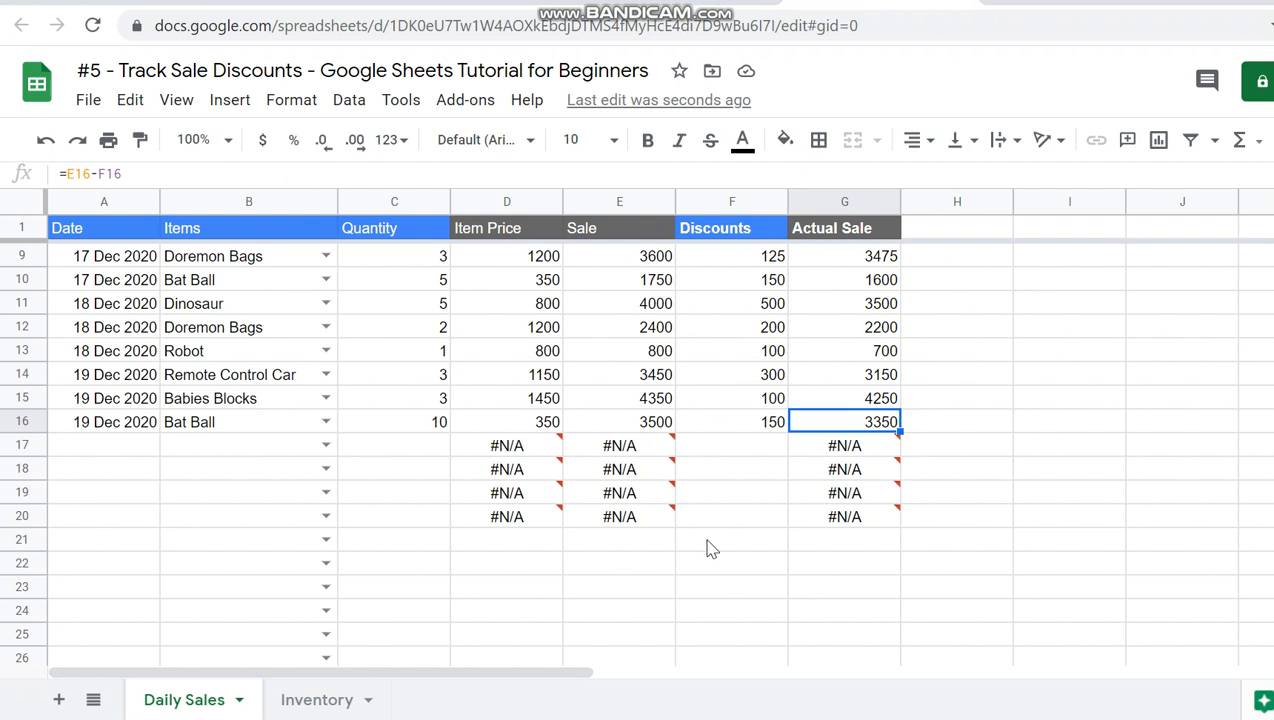
# Examine the error and the VLOOKUP formula in D17, including the Items cell it refers to
pyautogui.press('Down')
pyautogui.press('Left')
pyautogui.press('Left')
pyautogui.press('Left')
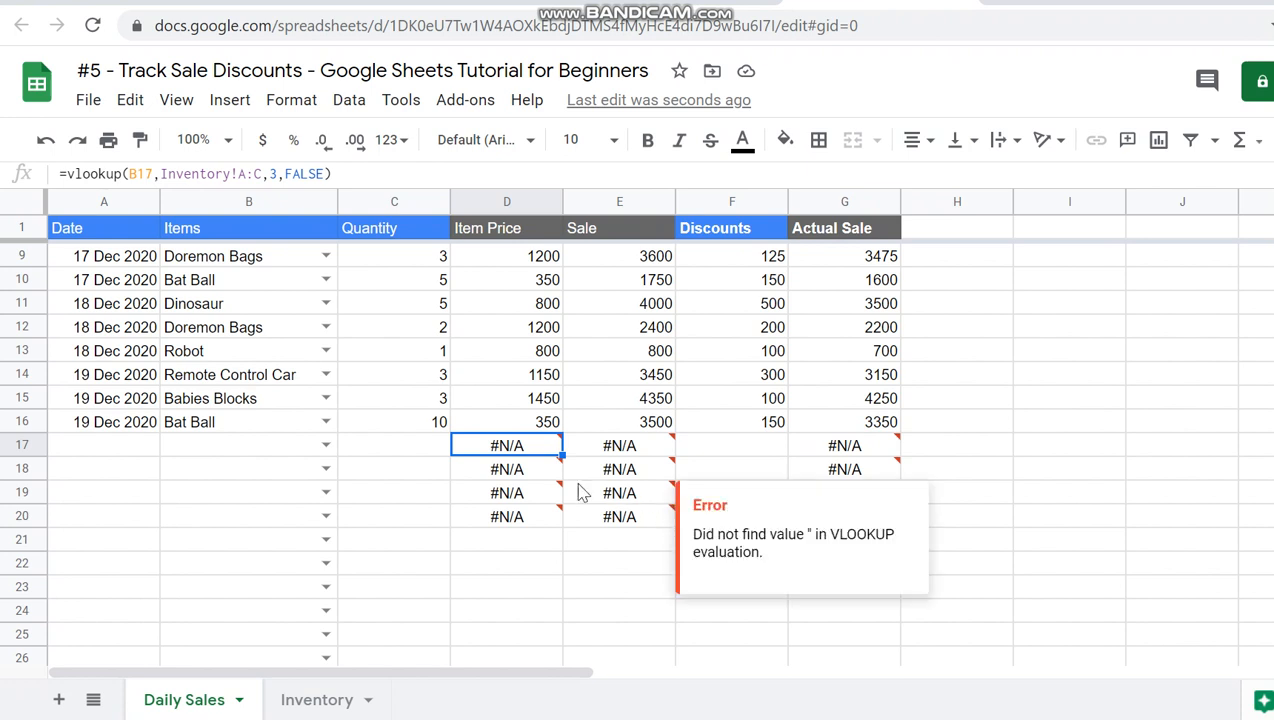
pyautogui.moveTo(484, 452)
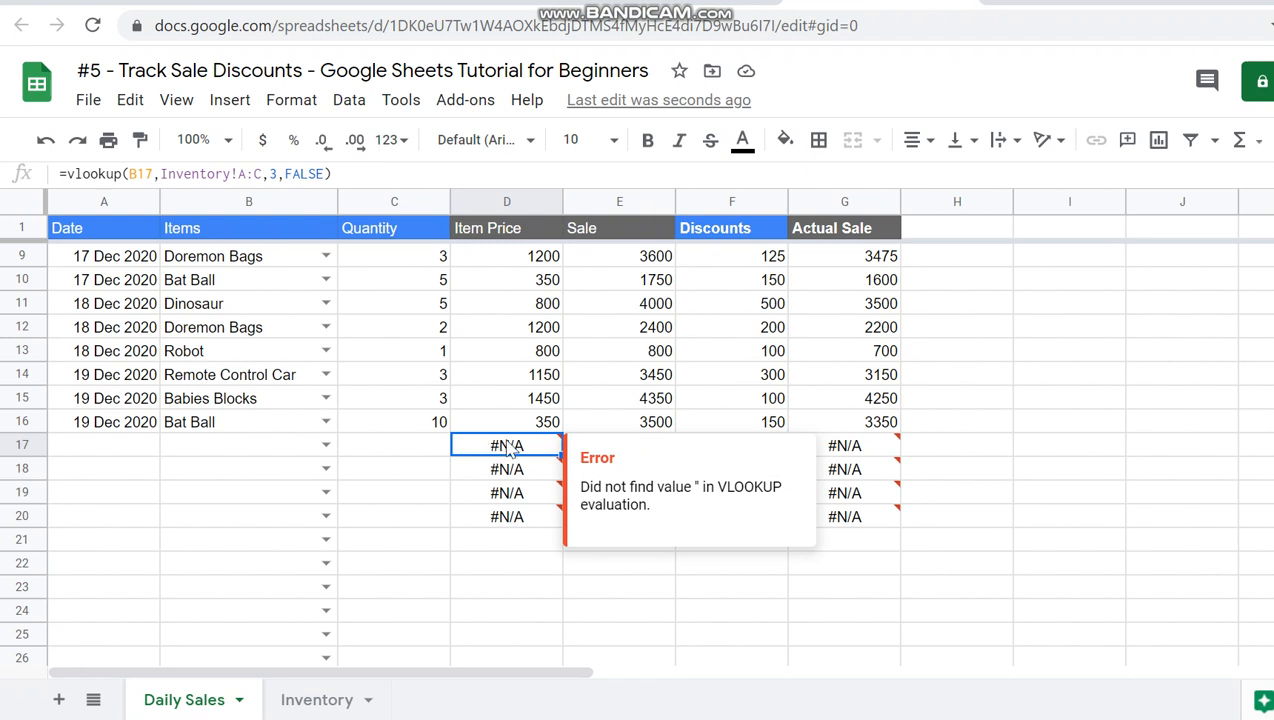
pyautogui.doubleClick(508, 446)
pyautogui.doubleClick(536, 444)
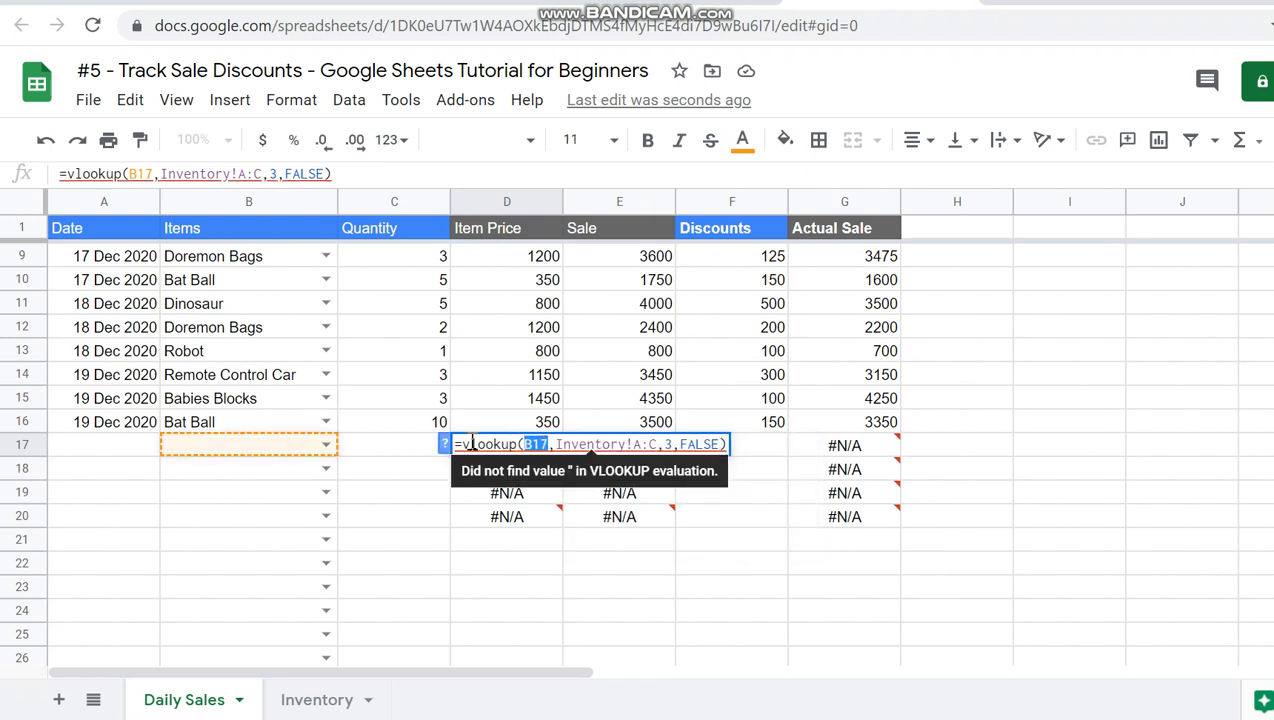
pyautogui.press('Escape')
pyautogui.click(316, 456)
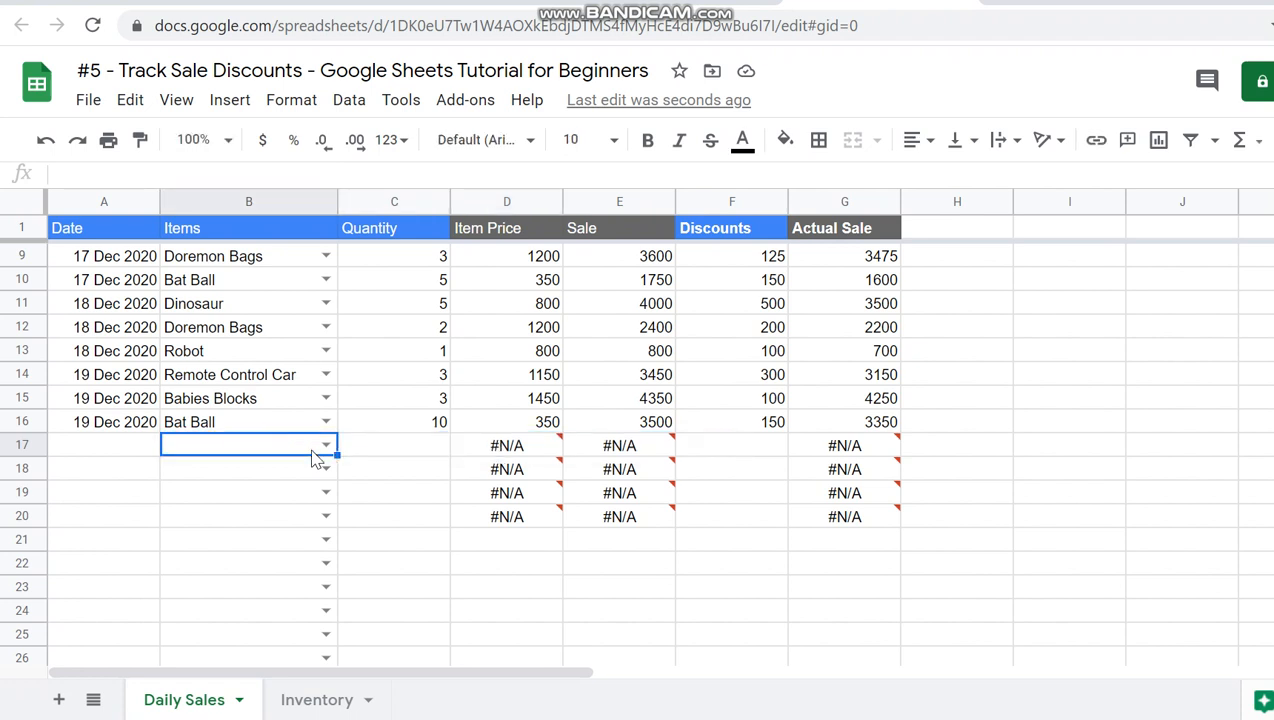
# Wrap the D17 lookup in IFERROR with an empty-text fallback: =iferror(vlookup(B17,Inventory!A:C,3,FALSE),"")
pyautogui.press('Right')
pyautogui.press('Right')
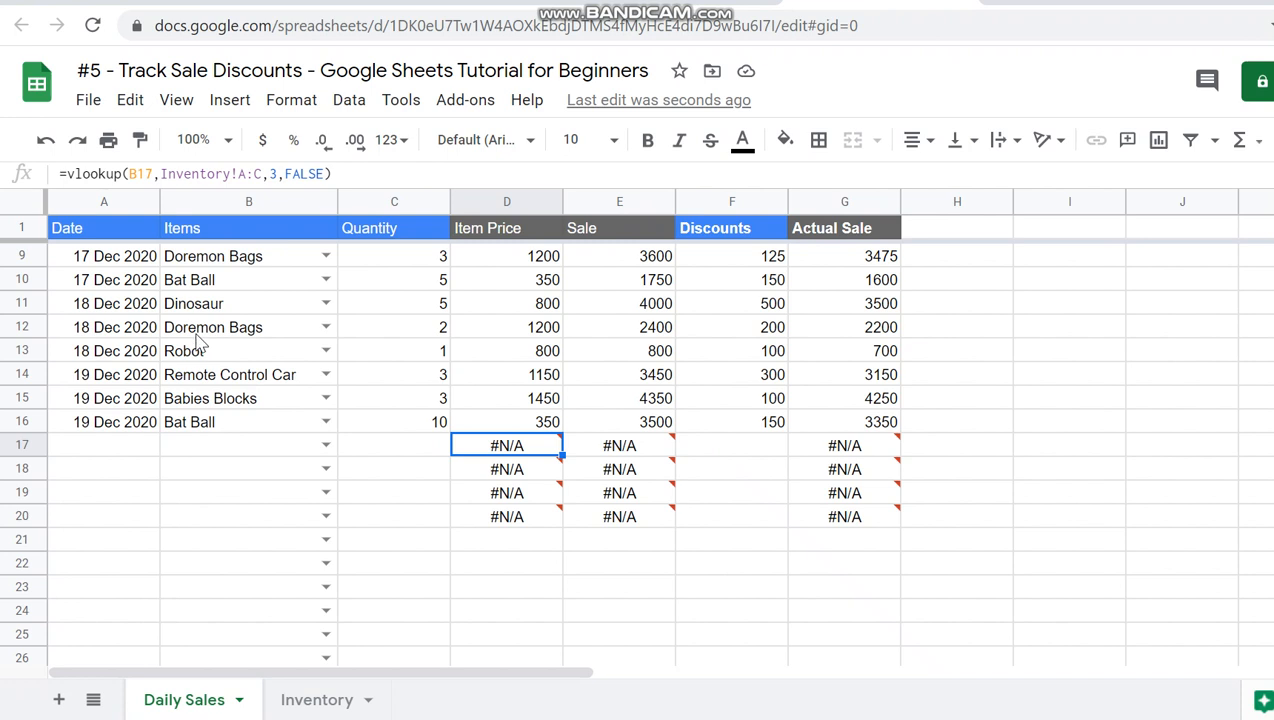
pyautogui.click(71, 174)
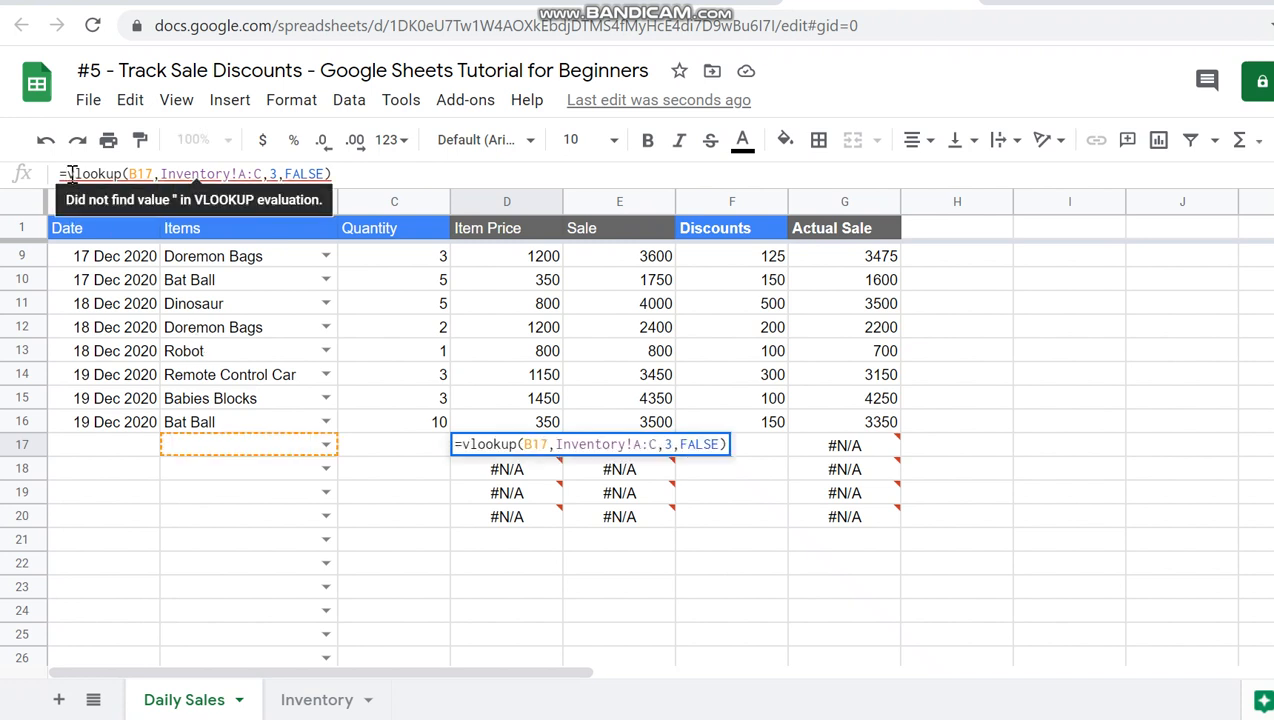
pyautogui.write('iferror(')
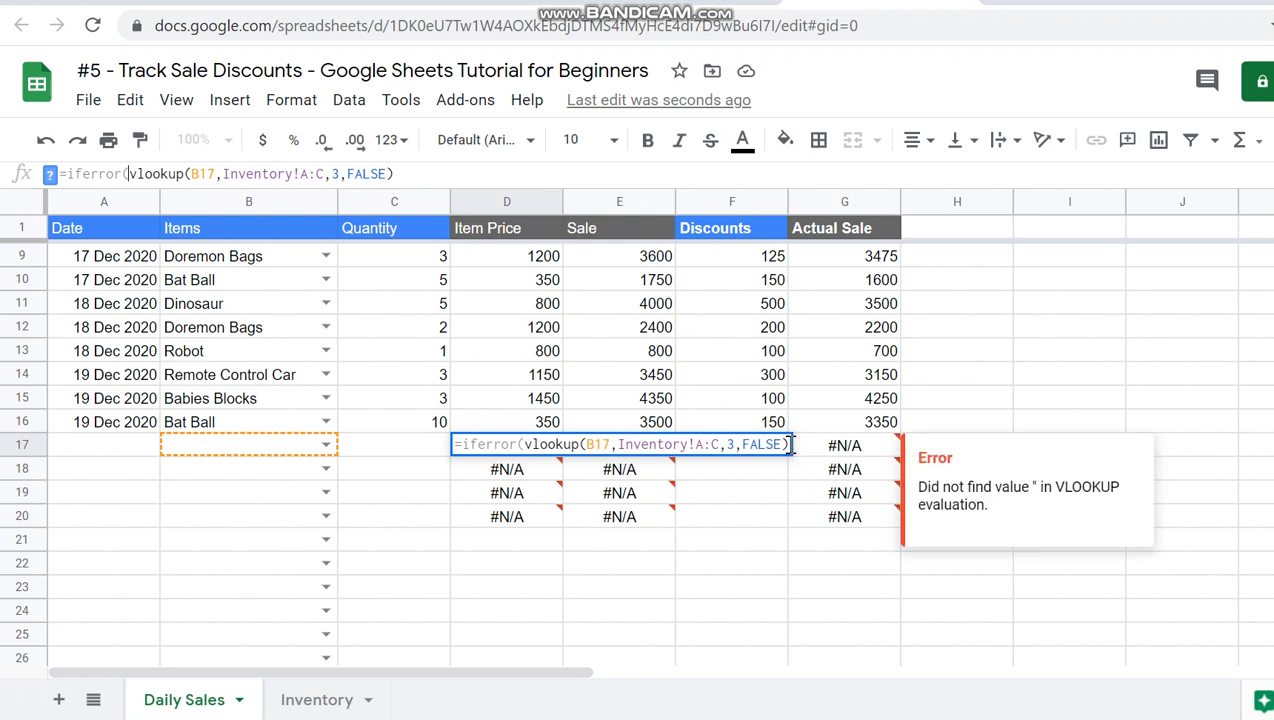
pyautogui.click(791, 445)
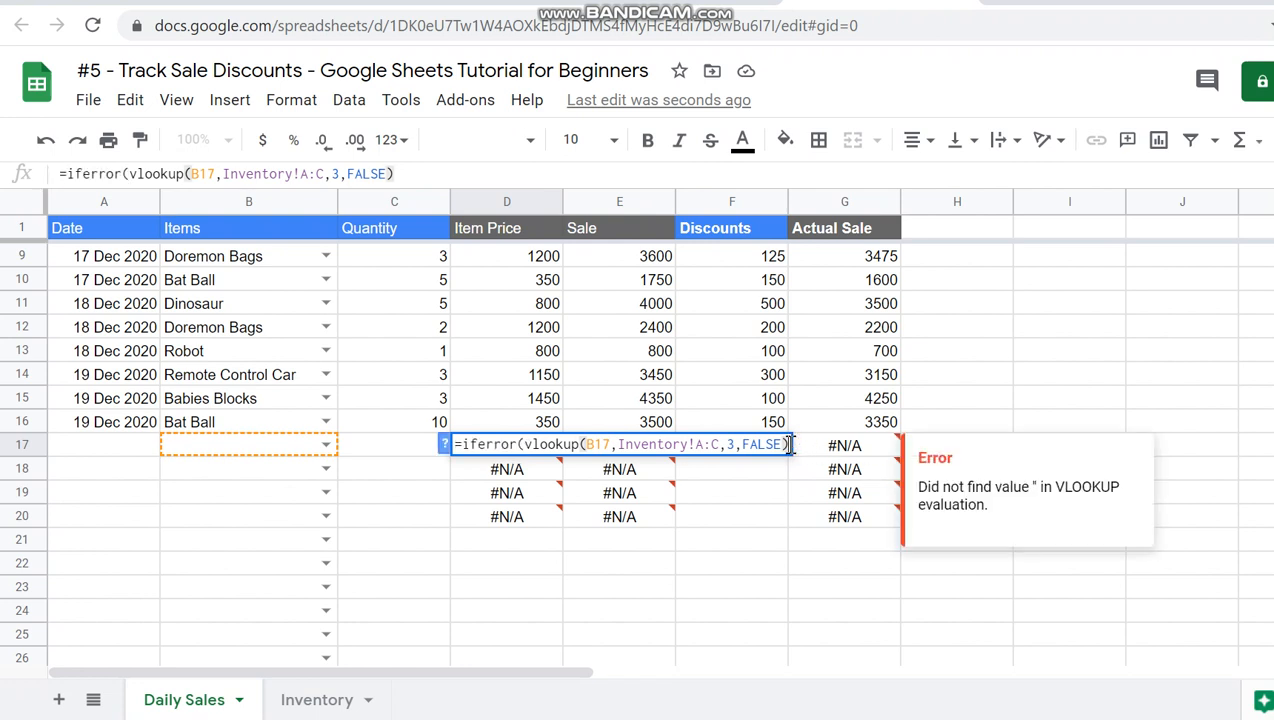
pyautogui.write(',')
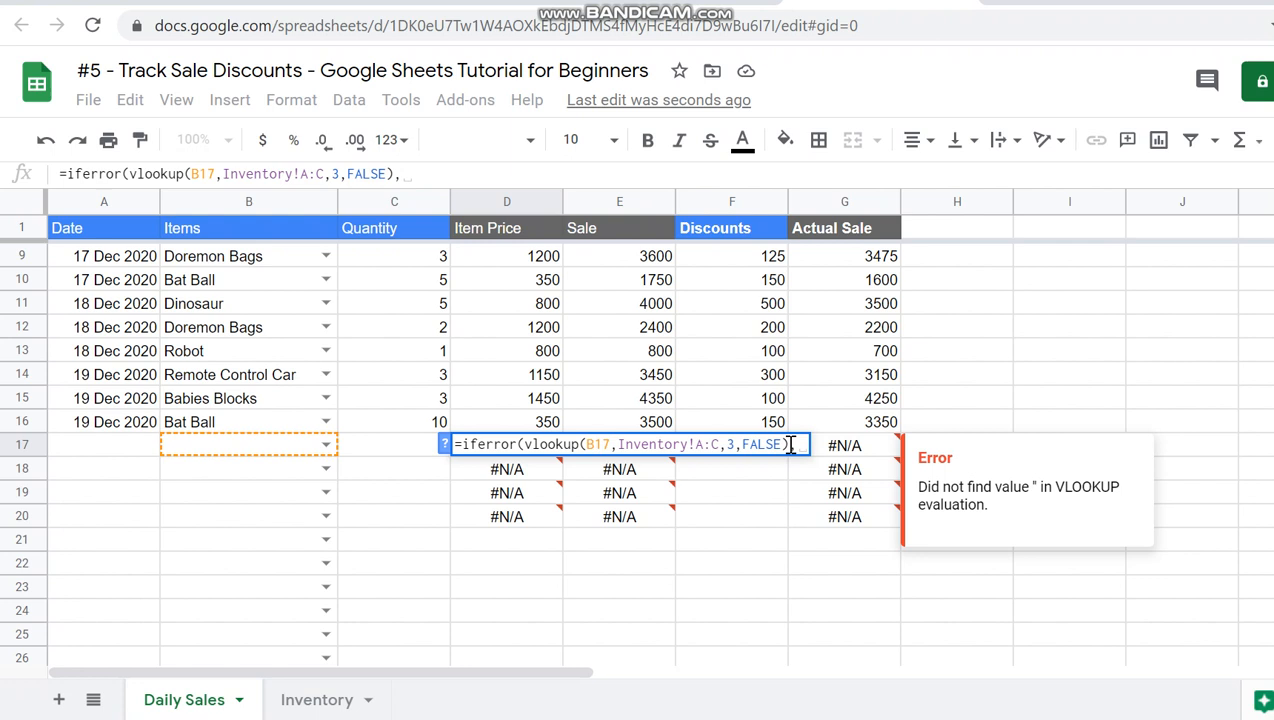
pyautogui.write('"")')
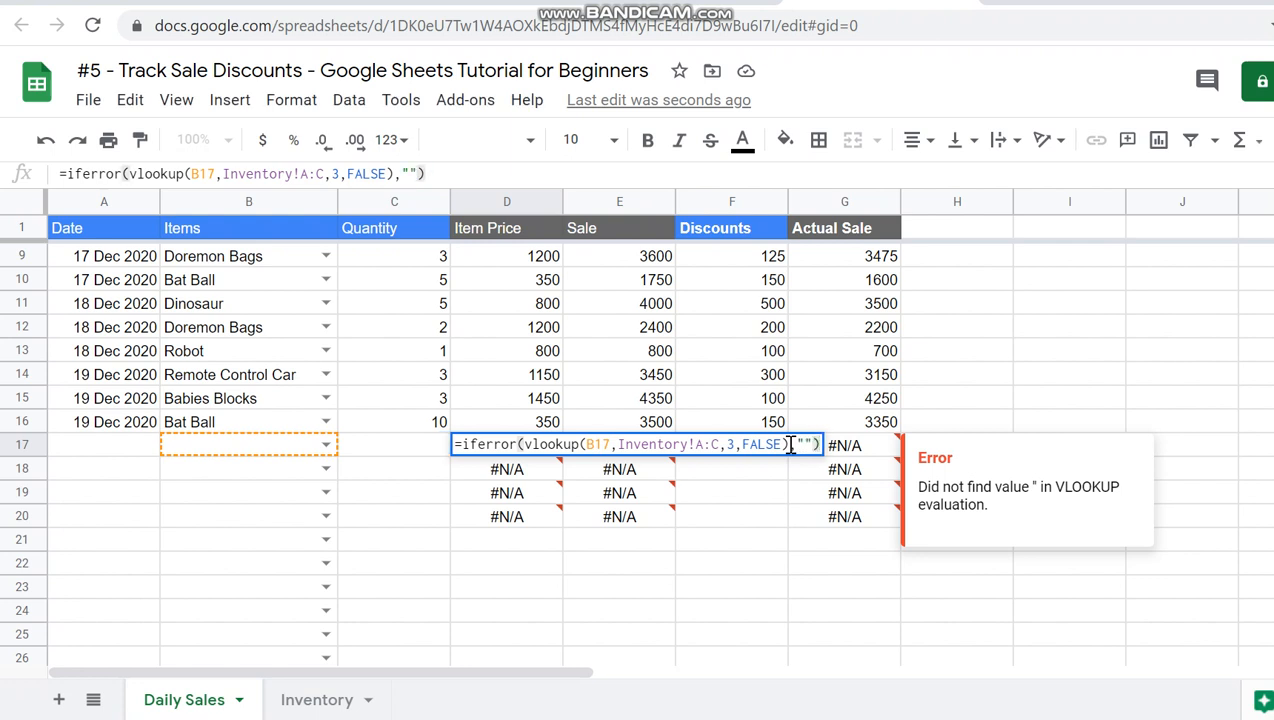
pyautogui.click(414, 175)
pyautogui.press('BackSpace')
pyautogui.press('BackSpace')
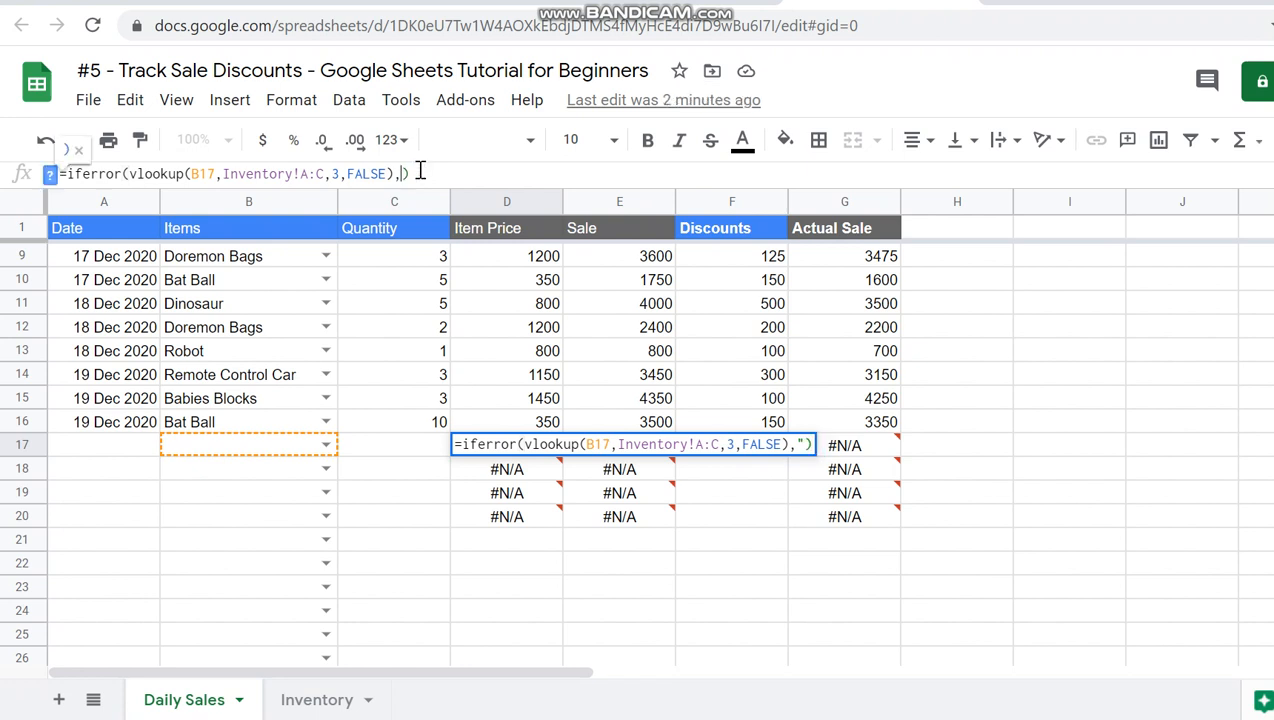
pyautogui.write('""')
pyautogui.press('Return')
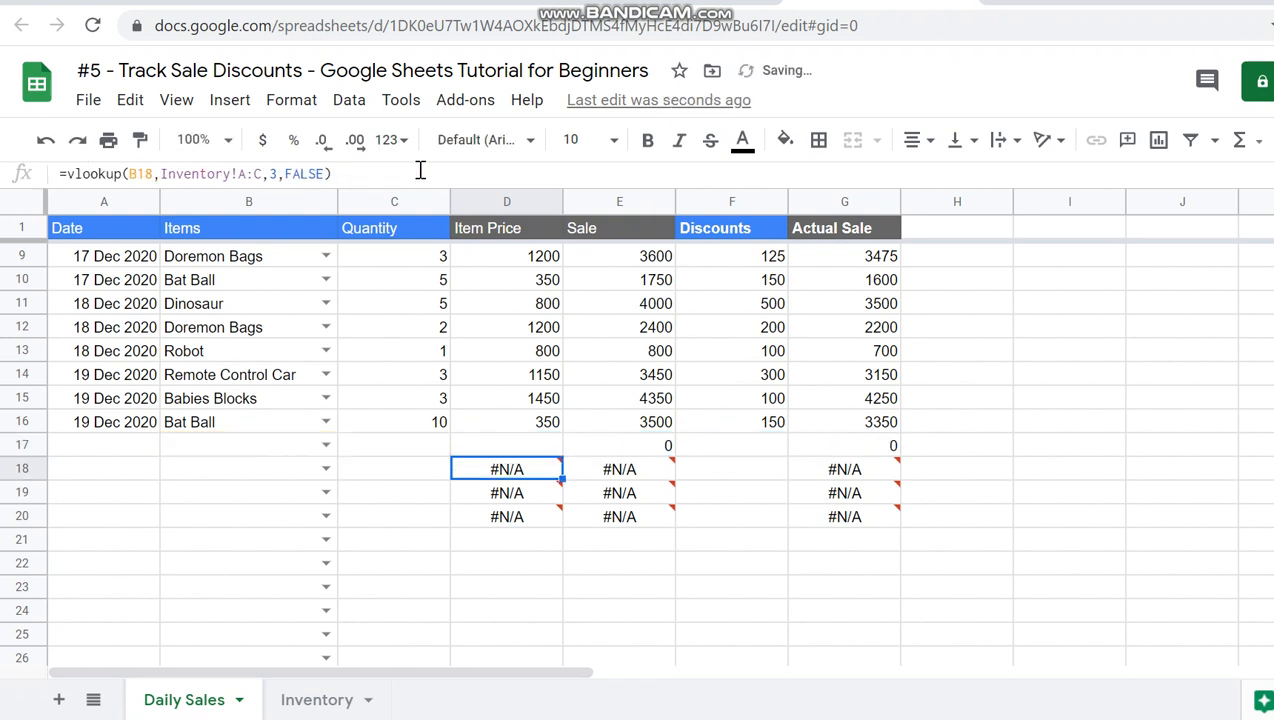
# Copy the IFERROR lookup formula from D17 down through D20
pyautogui.click(557, 447)
pyautogui.moveTo(562, 457)
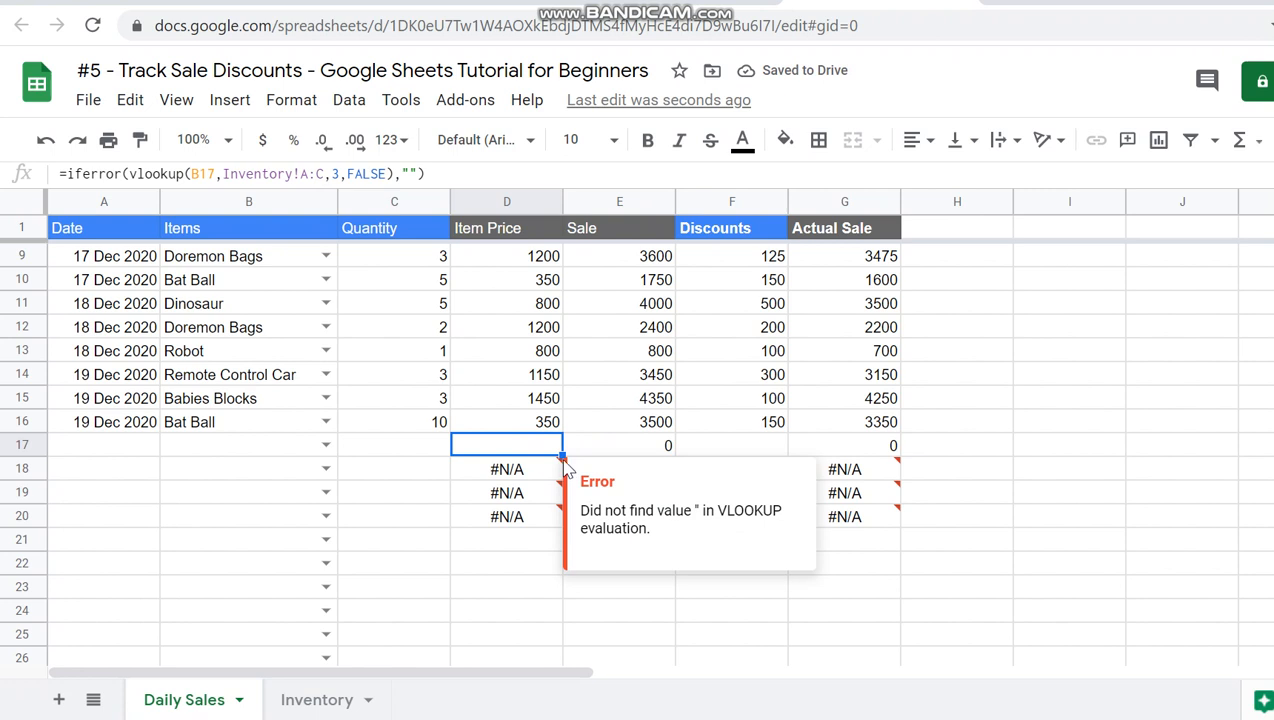
pyautogui.moveTo(562, 457); pyautogui.dragTo(557, 522)
pyautogui.click(527, 505)
# Fill the IFERROR lookup formula from D17 down the Item Price column through D1000
pyautogui.press('Up')
pyautogui.press('Up')
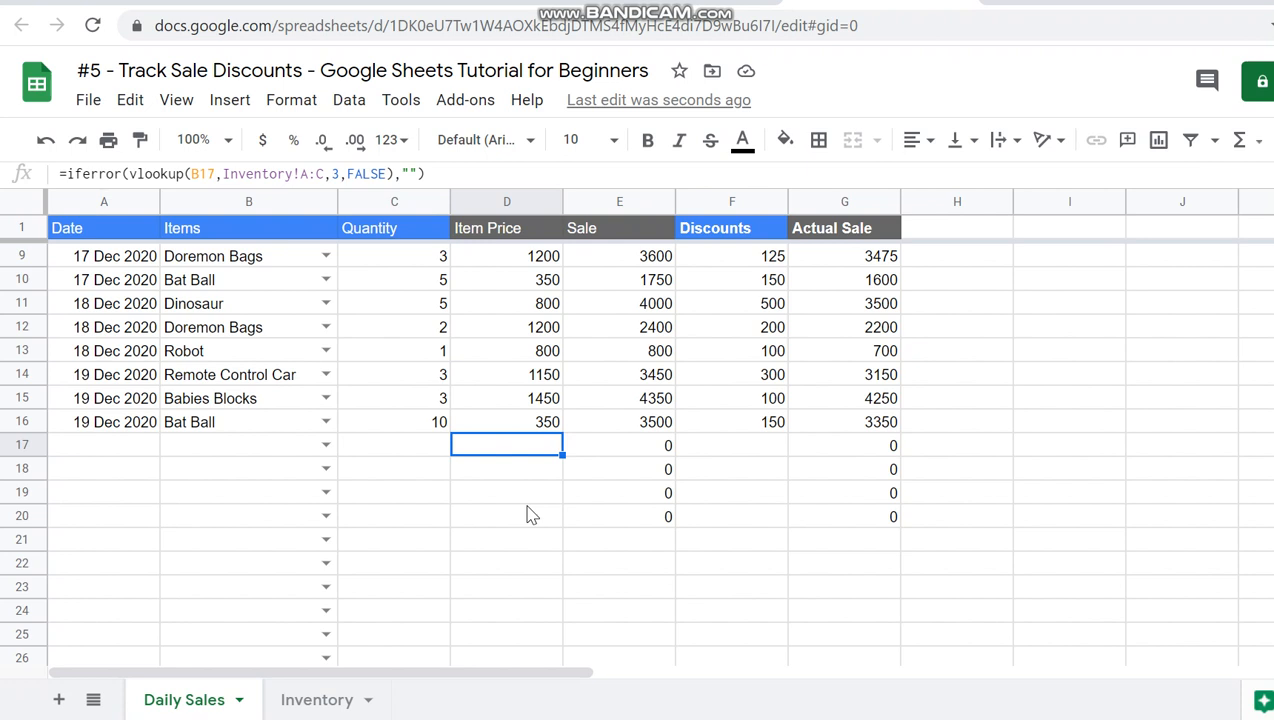
pyautogui.keyDown('shift'); pyautogui.click(531, 515); pyautogui.keyUp('shift')
pyautogui.hotkey('ctrl', 'shift', 'Down')
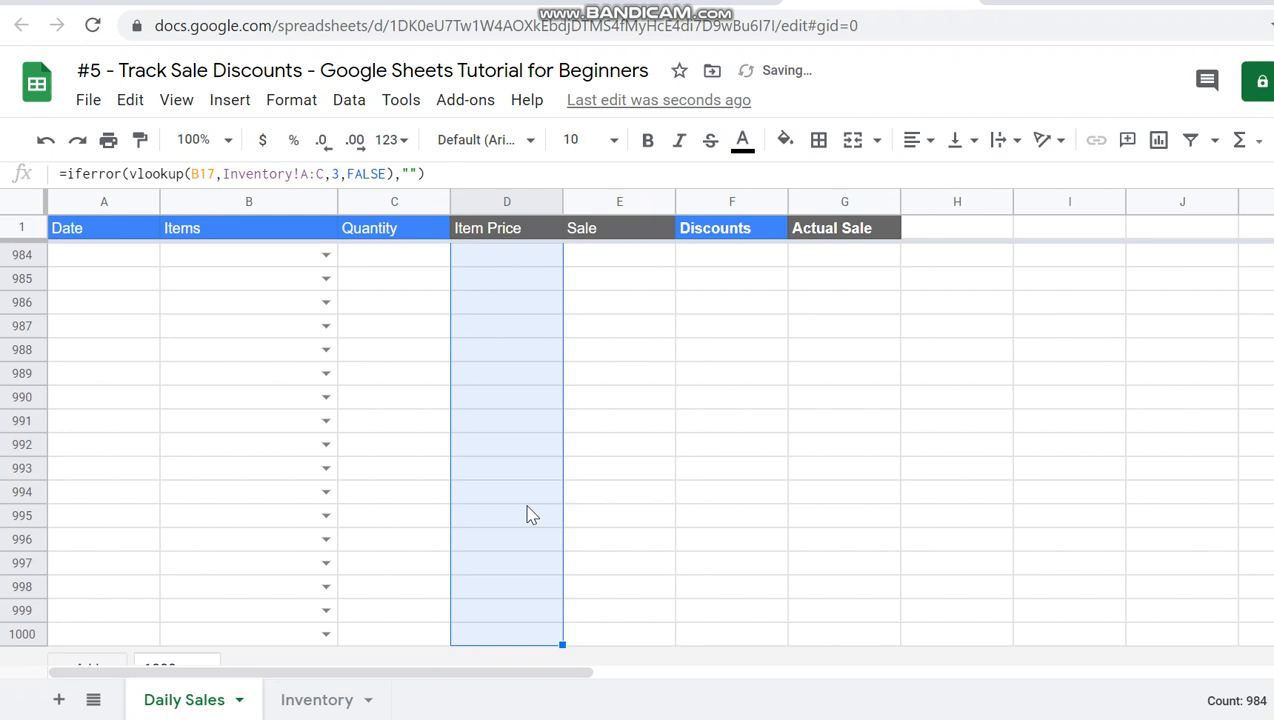
# Check the filled lookup formula in the blank rows of the Item Price column
pyautogui.press('Up')
pyautogui.press('Down')
pyautogui.press('Down')
pyautogui.press('Down')
pyautogui.press('Down')
pyautogui.press('Down')
pyautogui.press('Down')
pyautogui.press('Down')
pyautogui.press('Down')
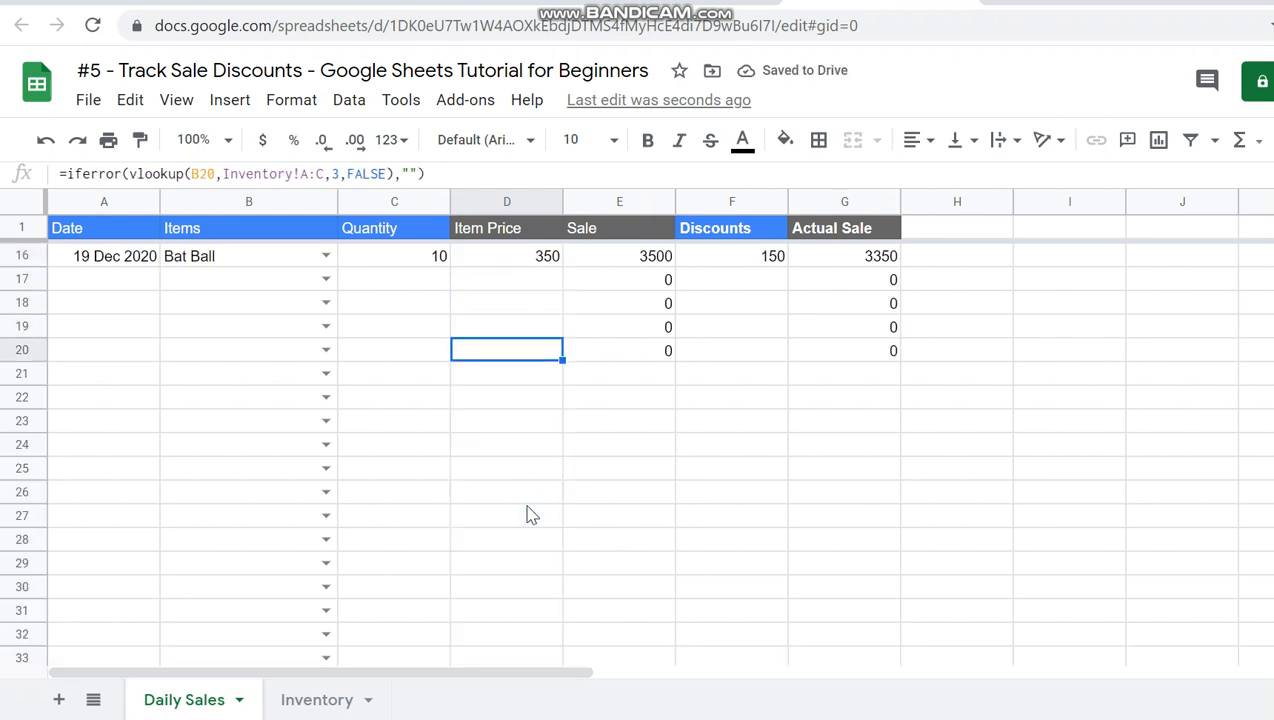
pyautogui.press('Up')
pyautogui.press('Up')
pyautogui.press('Up')
pyautogui.press('Up')
# Examine the Sale formulas in column E for both the completed and the blank rows
pyautogui.press('Right')
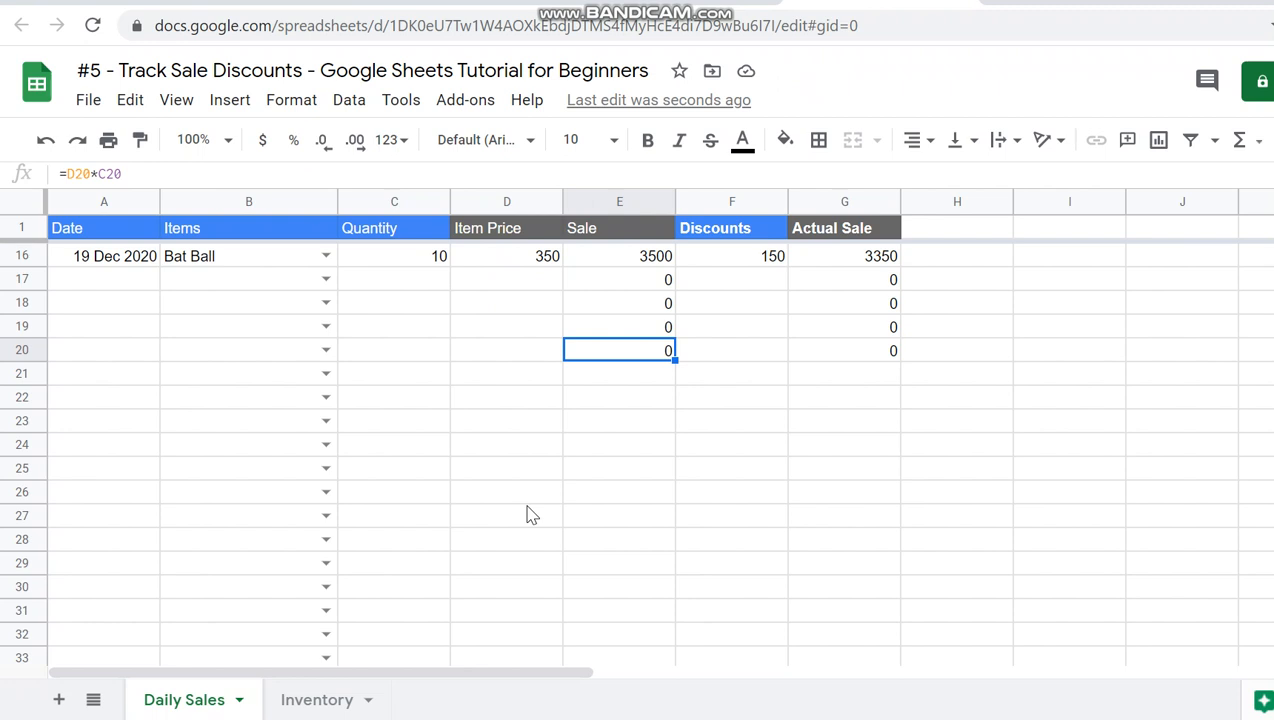
pyautogui.press('Up')
pyautogui.press('Up')
pyautogui.press('Up')
pyautogui.press('Up')
pyautogui.press('Up')
pyautogui.press('Up')
pyautogui.press('Up')
pyautogui.press('Up')
pyautogui.press('Down')
pyautogui.press('Down')
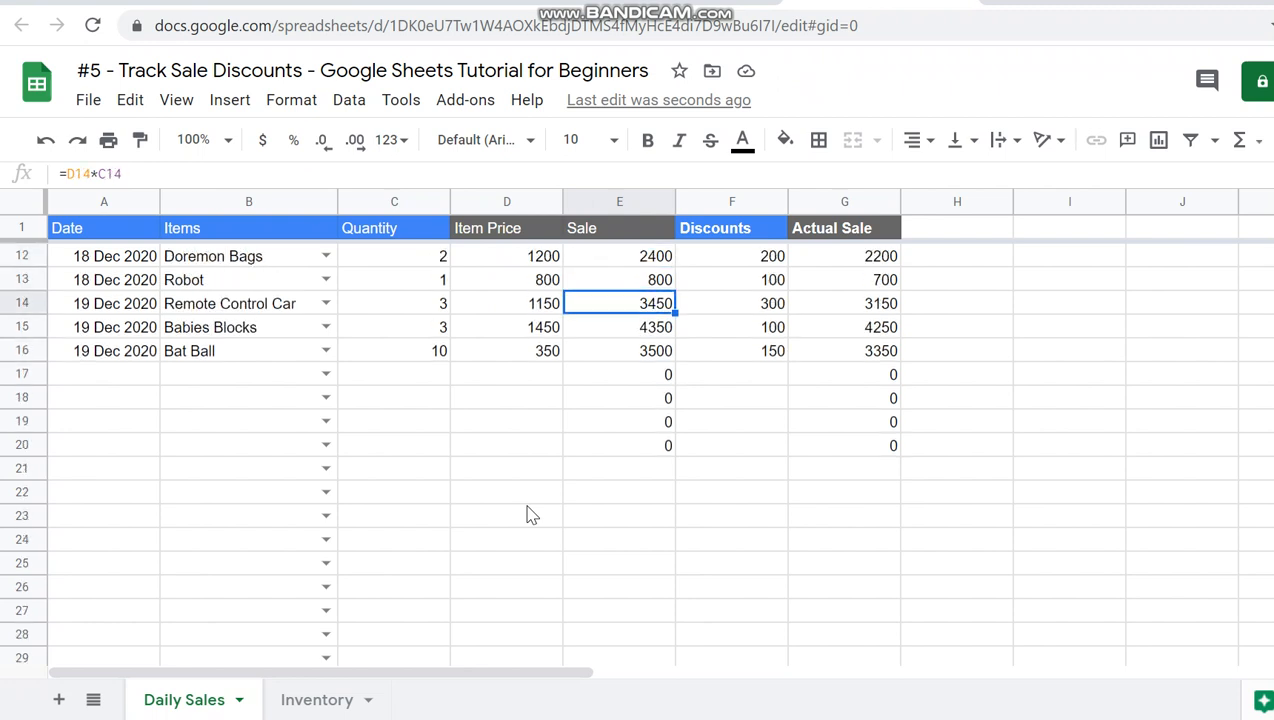
pyautogui.press('Down')
pyautogui.press('Down')
pyautogui.press('Down')
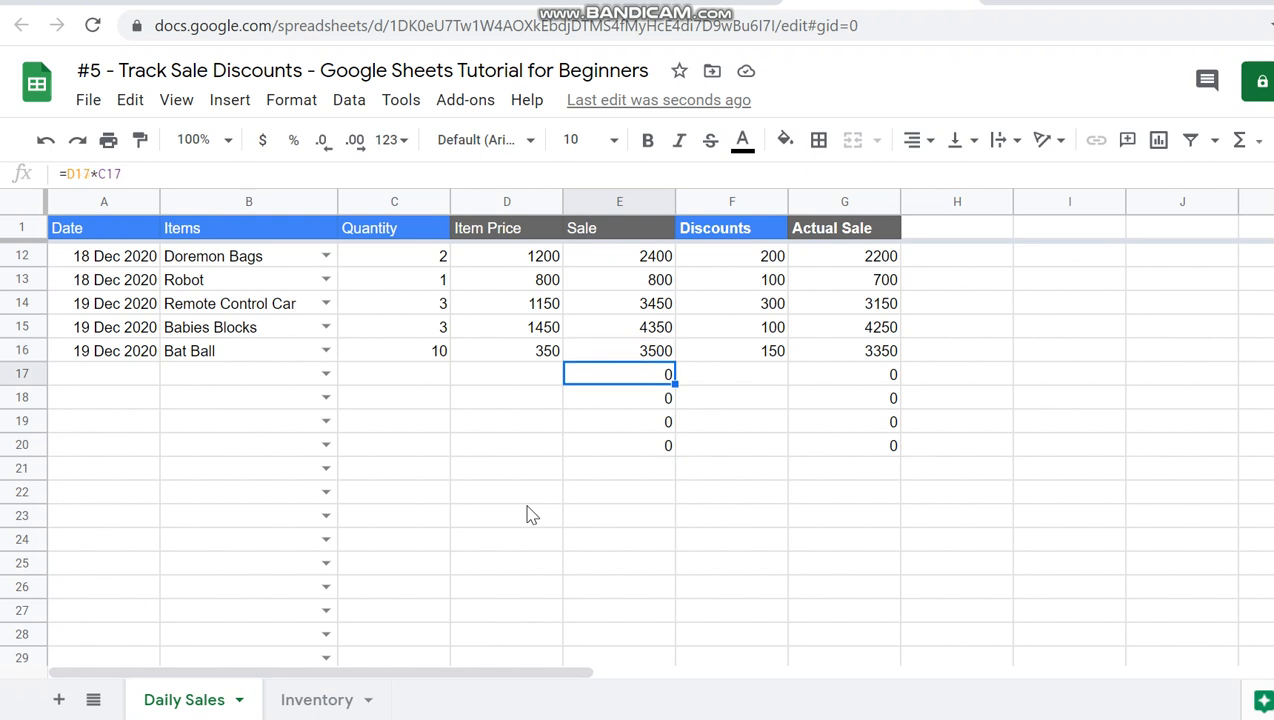
# Fill the Sale formula from E20 down the Sale column through E1000
pyautogui.press('Down')
pyautogui.press('Down')
pyautogui.press('Down')
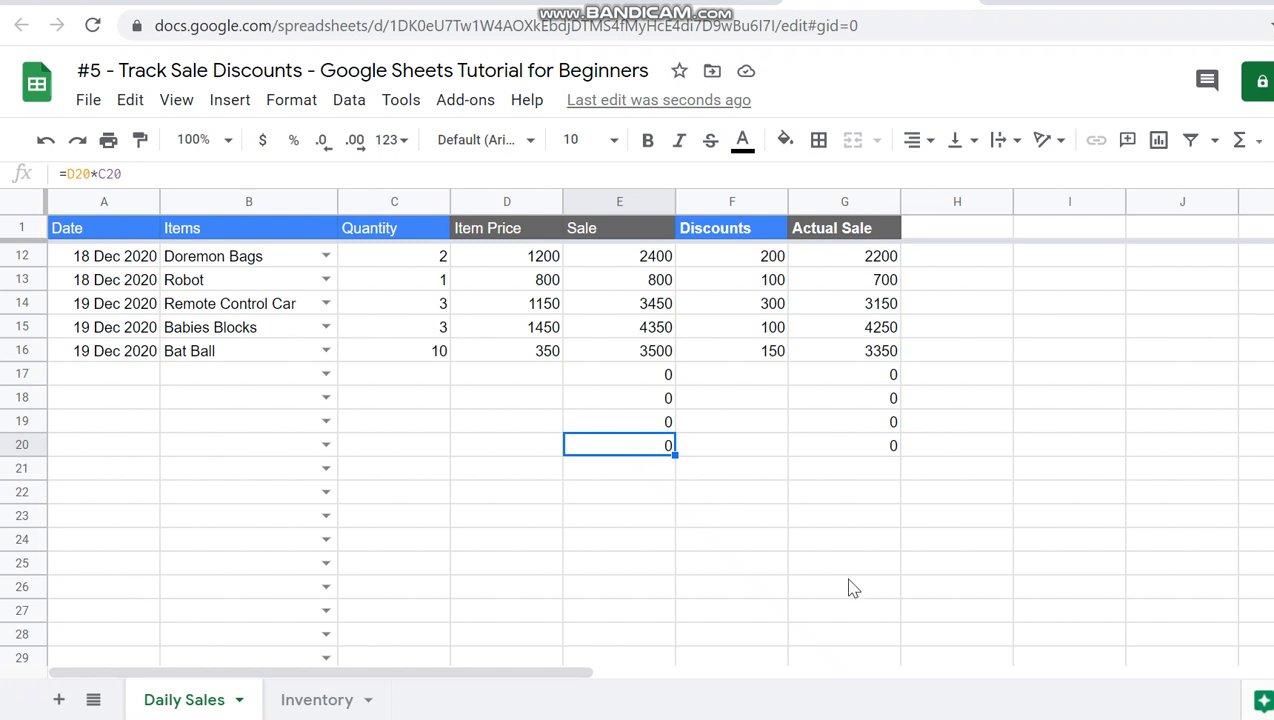
pyautogui.hotkey('ctrl', 'shift', 'Down')
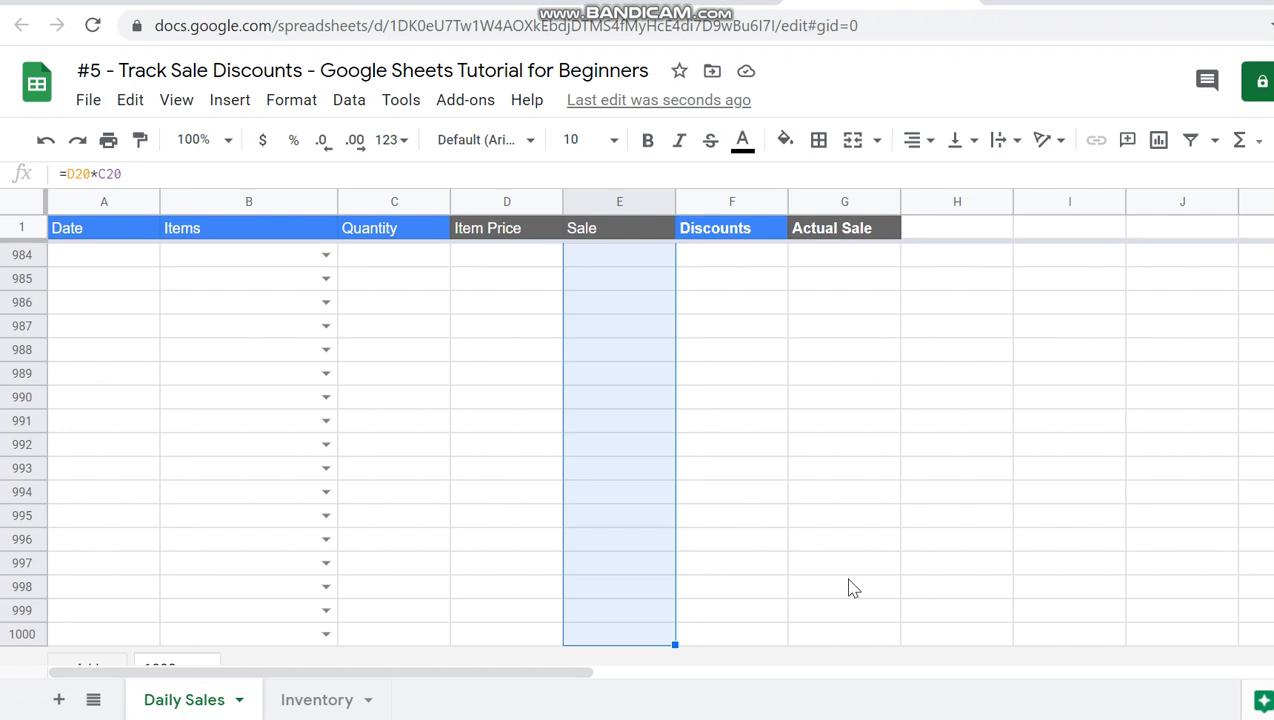
pyautogui.hotkey('ctrl', 'd')
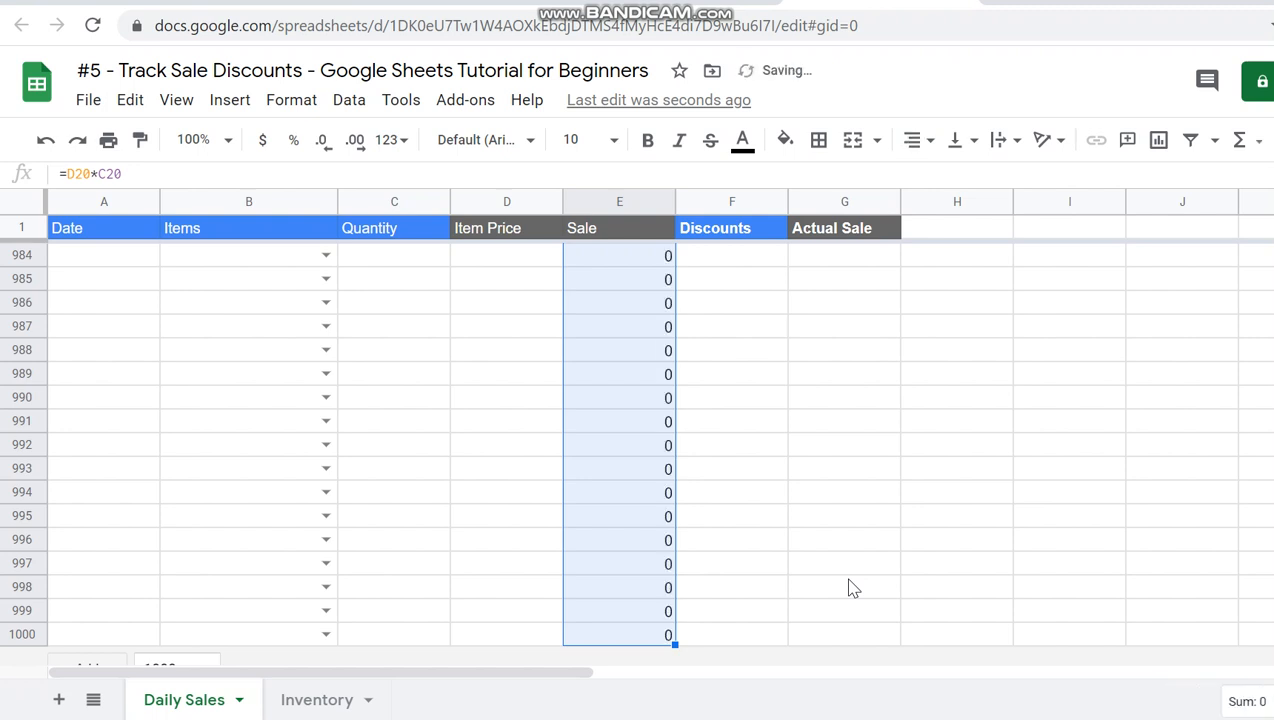
pyautogui.hotkey('ctrl', 'Up')
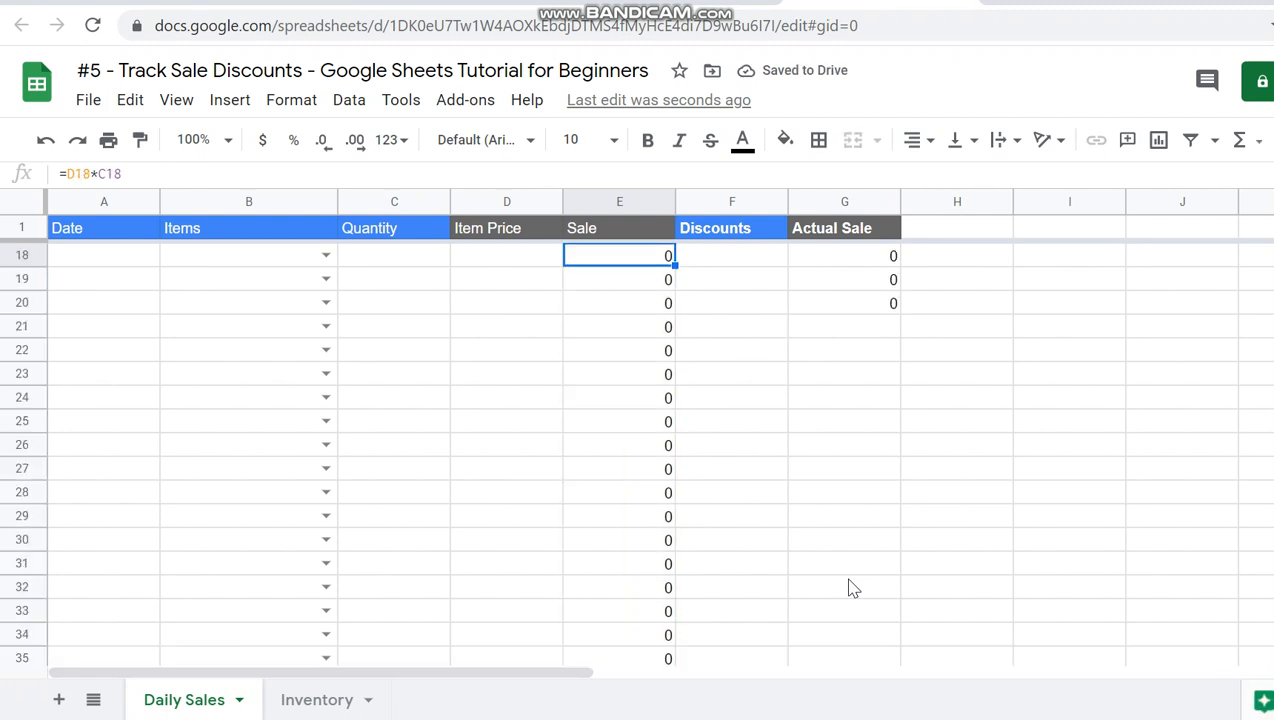
# Fill the Actual Sale formula from G20 down the column through G1000
pyautogui.press('Up')
pyautogui.press('Right')
pyautogui.press('Right')
pyautogui.press('Down')
pyautogui.press('Down')
pyautogui.press('Down')
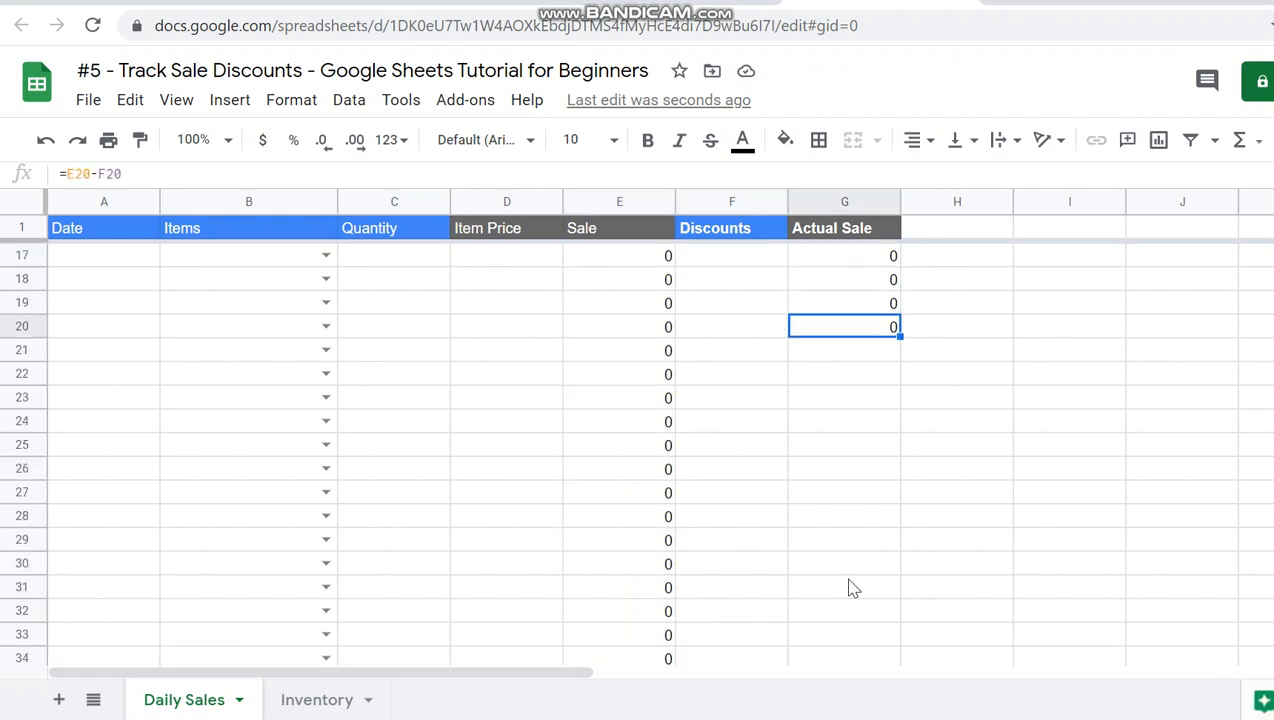
pyautogui.press('Right')
pyautogui.press('Left')
pyautogui.hotkey('ctrl', 'shift', 'Down')
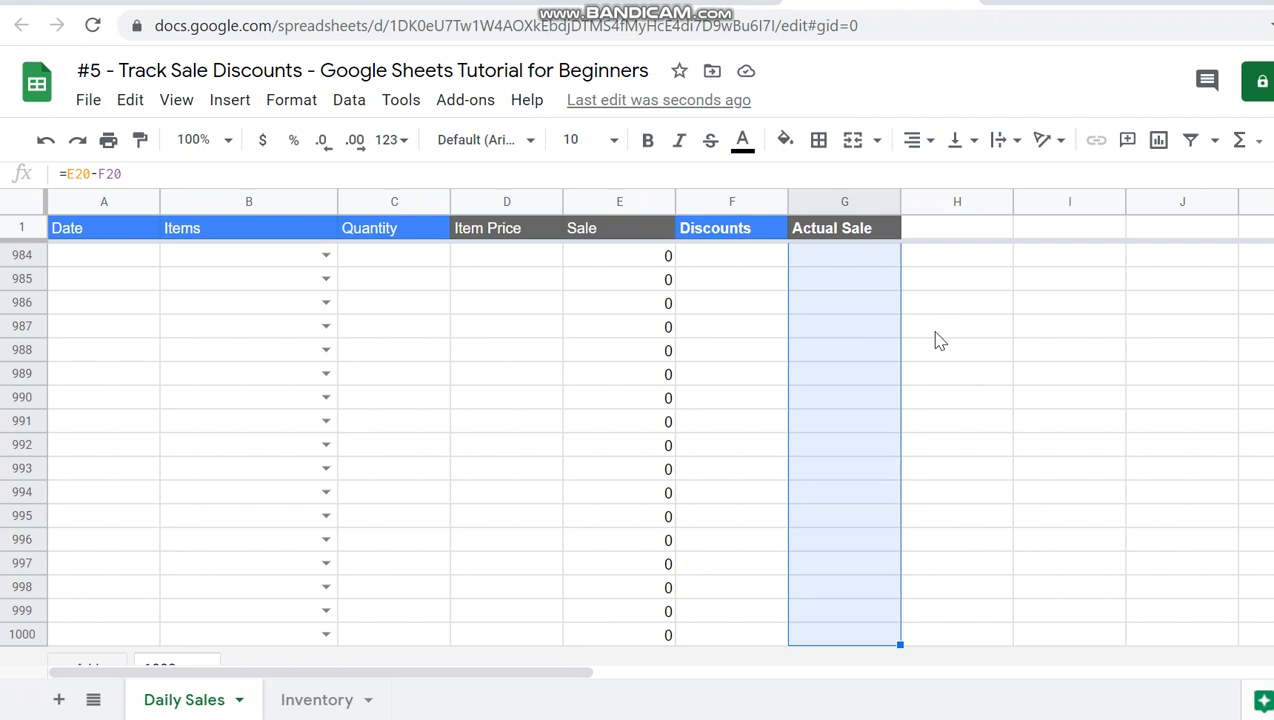
pyautogui.hotkey('ctrl', 'd')
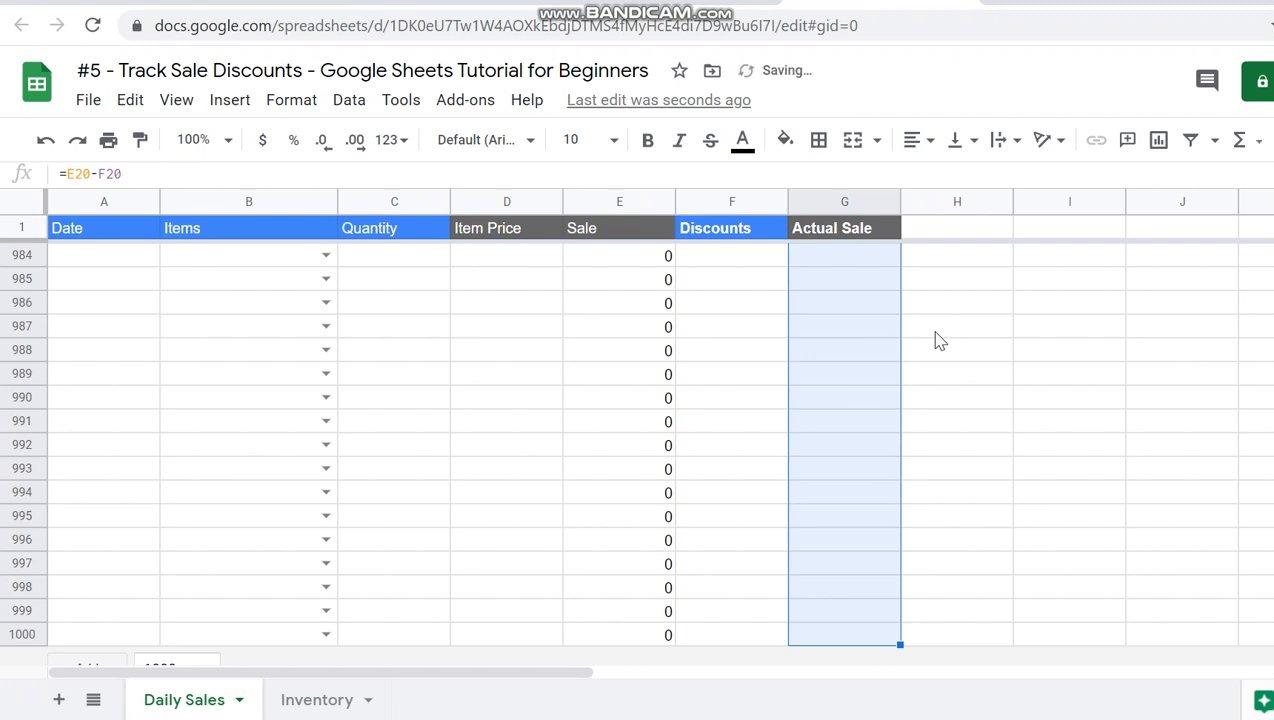
# Check the filled formulas in the blank rows and return to the last dated sales entries
pyautogui.press('Return')
pyautogui.press('Left')
pyautogui.press('Left')
pyautogui.press('Left')
pyautogui.press('Up')
pyautogui.press('Up')
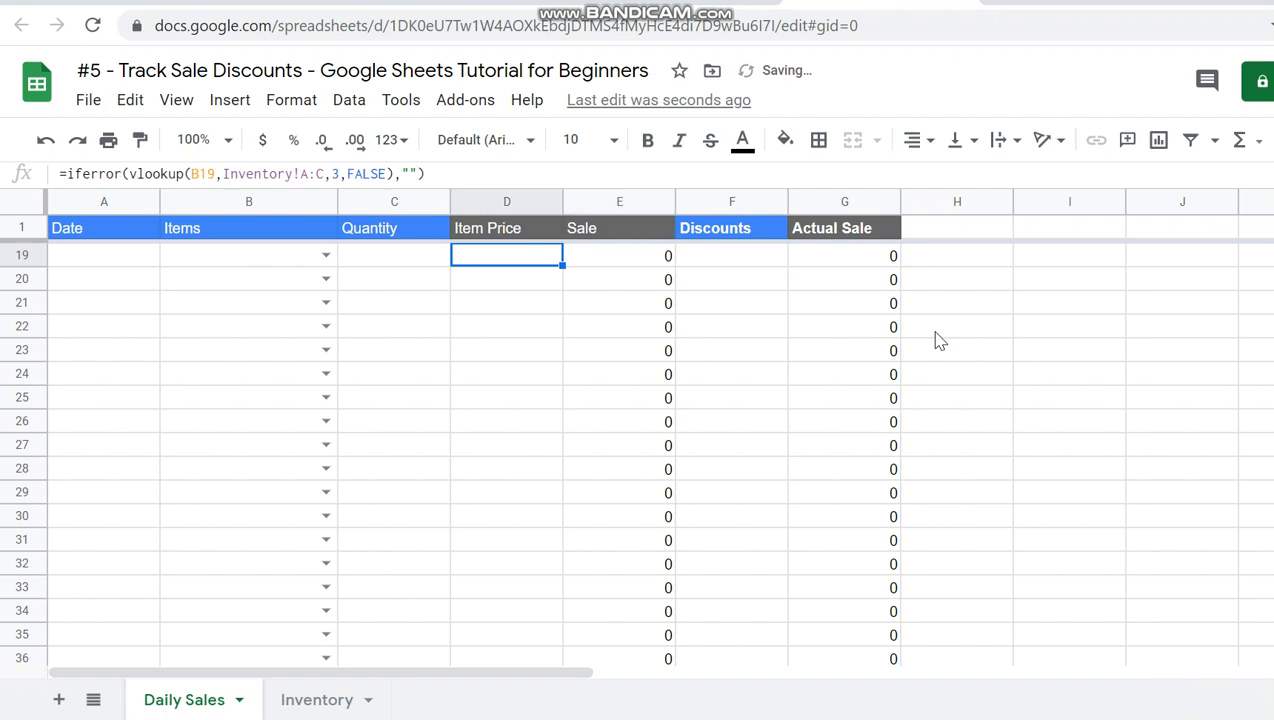
pyautogui.press('Left')
pyautogui.press('Left')
pyautogui.press('Up')
pyautogui.press('Up')
pyautogui.press('Up')
pyautogui.press('Left')
pyautogui.press('Up')
pyautogui.press('Up')
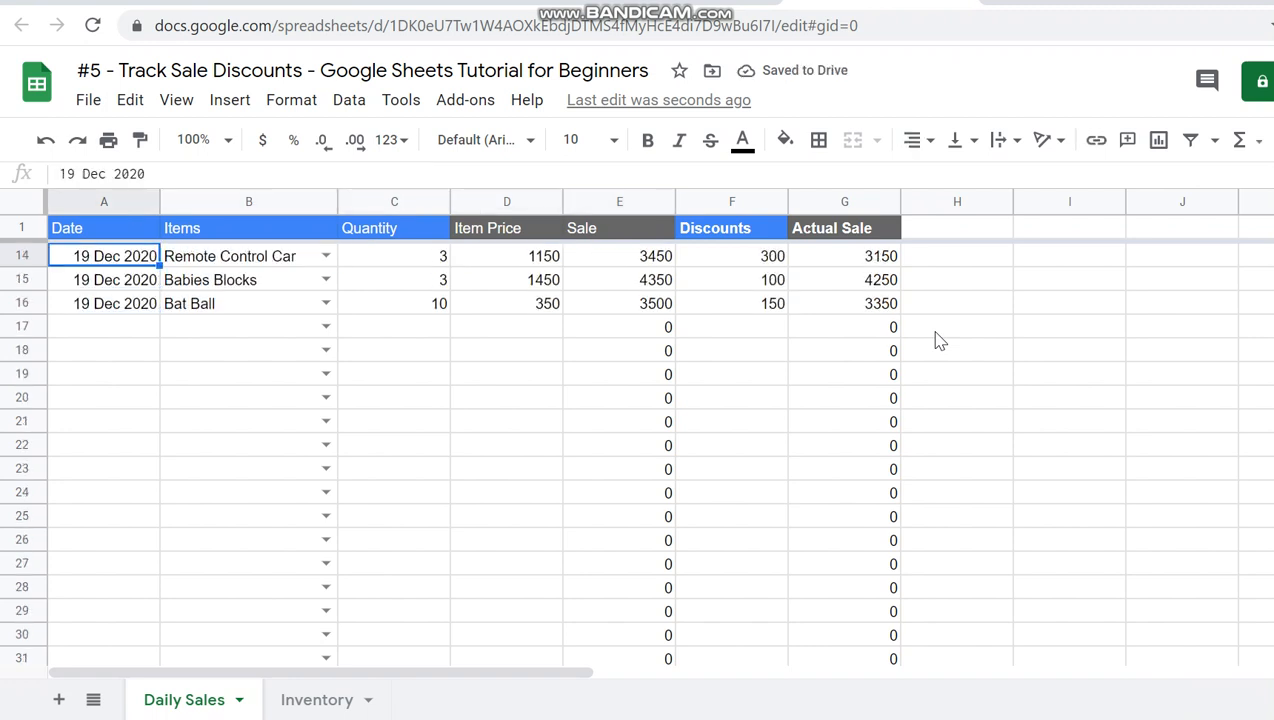
# Examine the Babies Blocks entry in row 15 from its date across to the Actual Sale formula
pyautogui.press('Down')
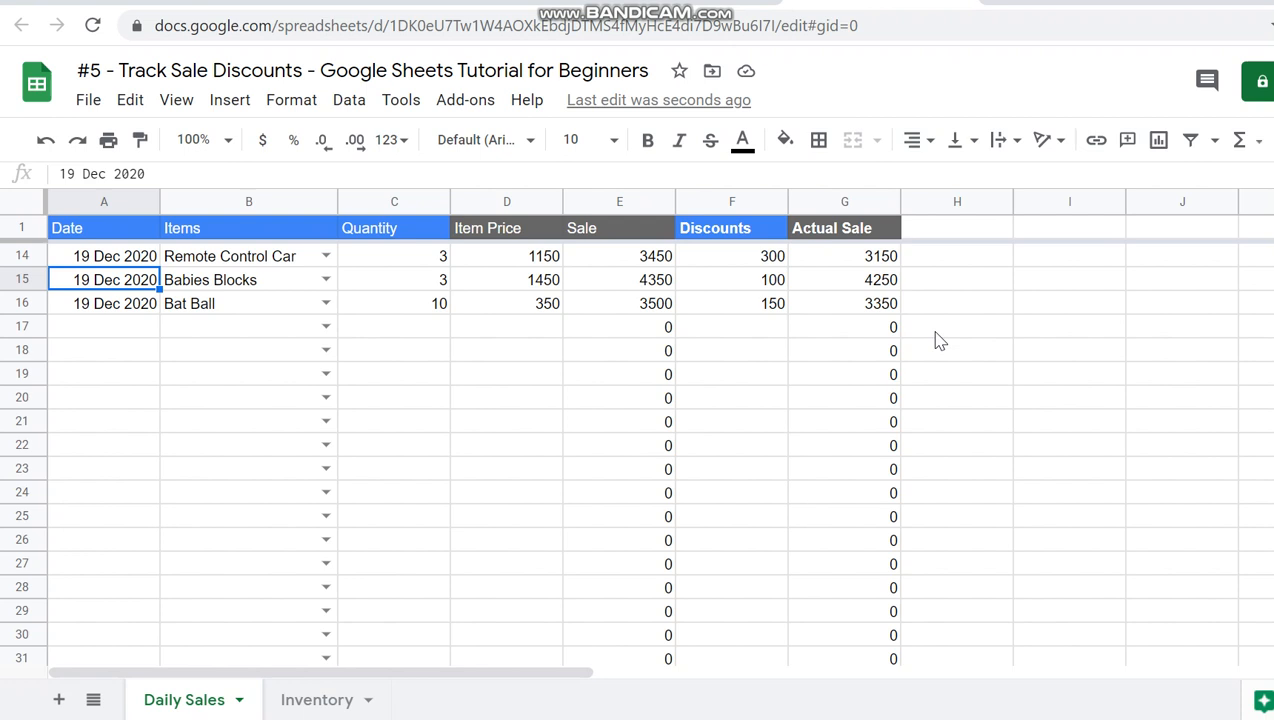
pyautogui.press('Right')
pyautogui.press('Right')
pyautogui.press('Right')
pyautogui.press('Right')
pyautogui.press('Right')
pyautogui.press('Right')
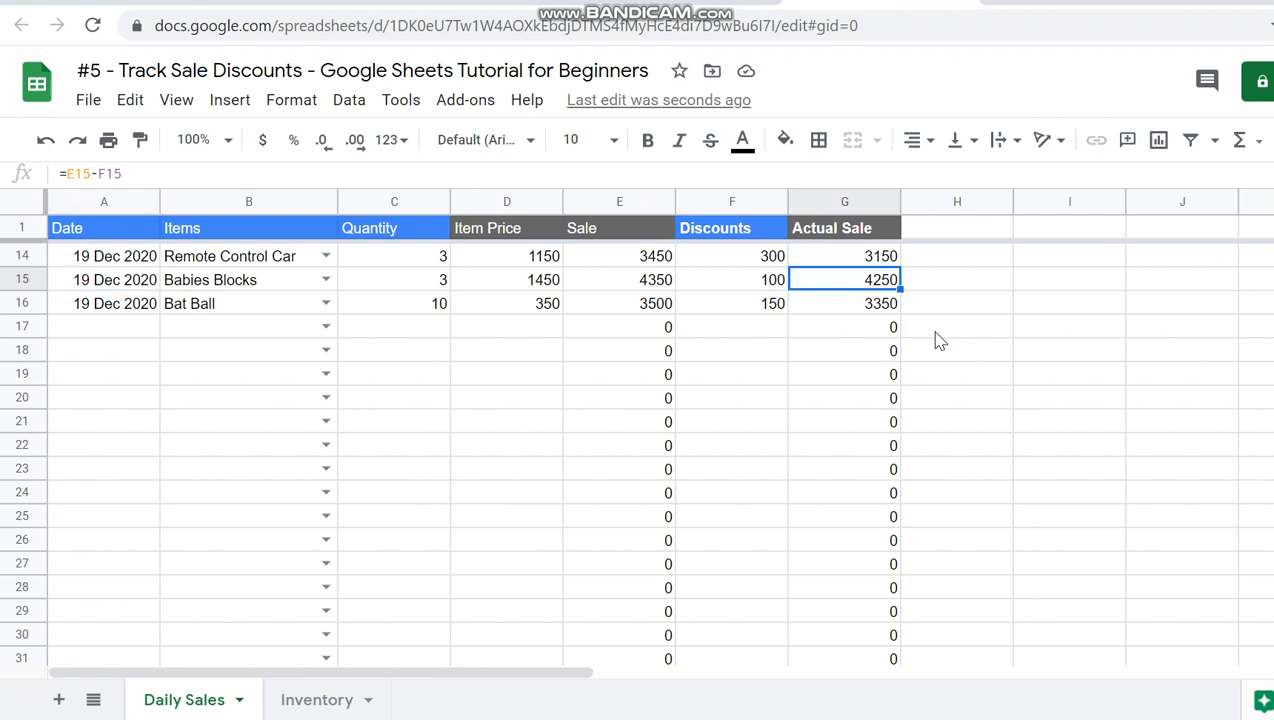
pyautogui.hotkey('ctrl', 'Right')
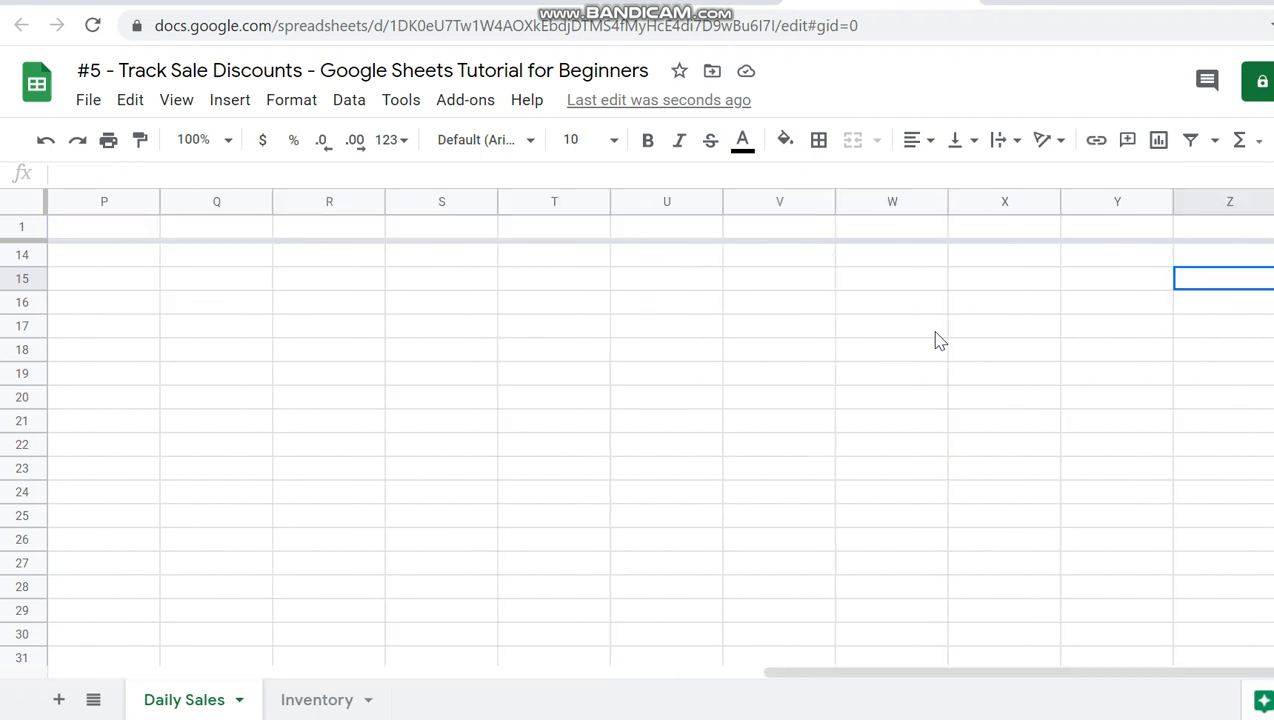
pyautogui.hotkey('ctrl', 'Left')
pyautogui.hotkey('ctrl', 'Left')
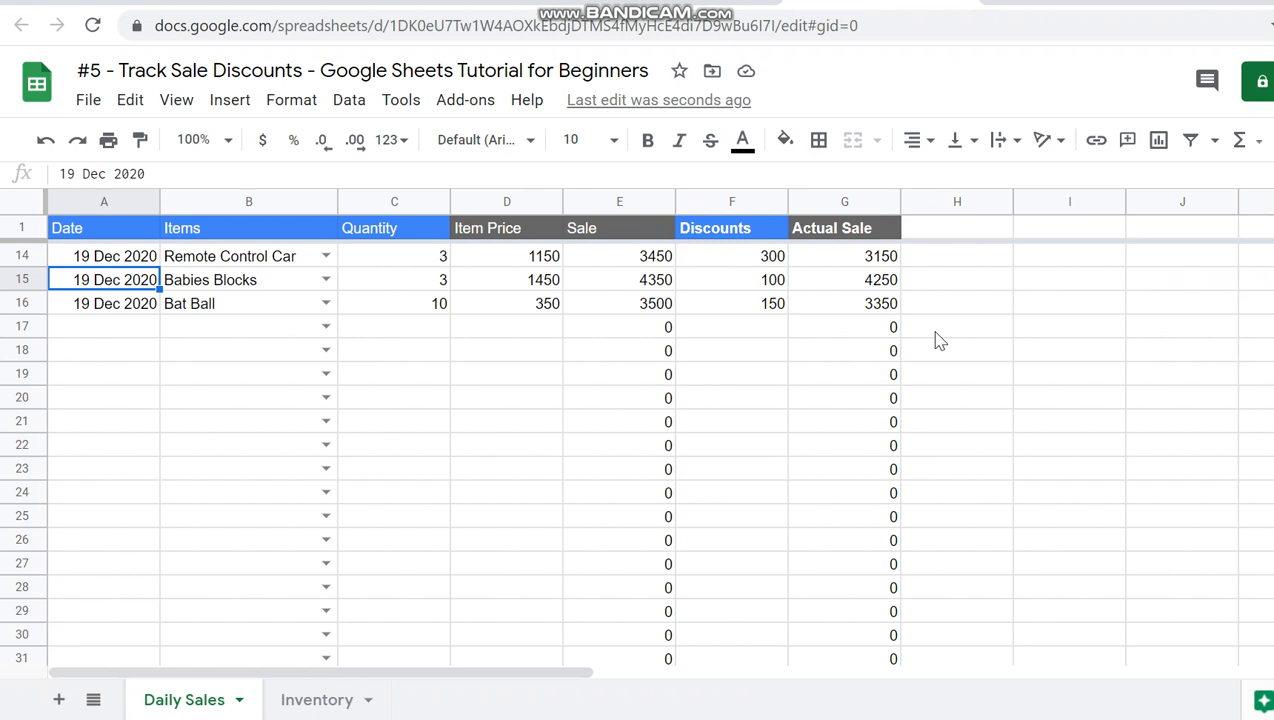
# Review the completed sales entries between rows 2 and 16, including the Item Price lookup in D16
pyautogui.hotkey('ctrl', 'Up')
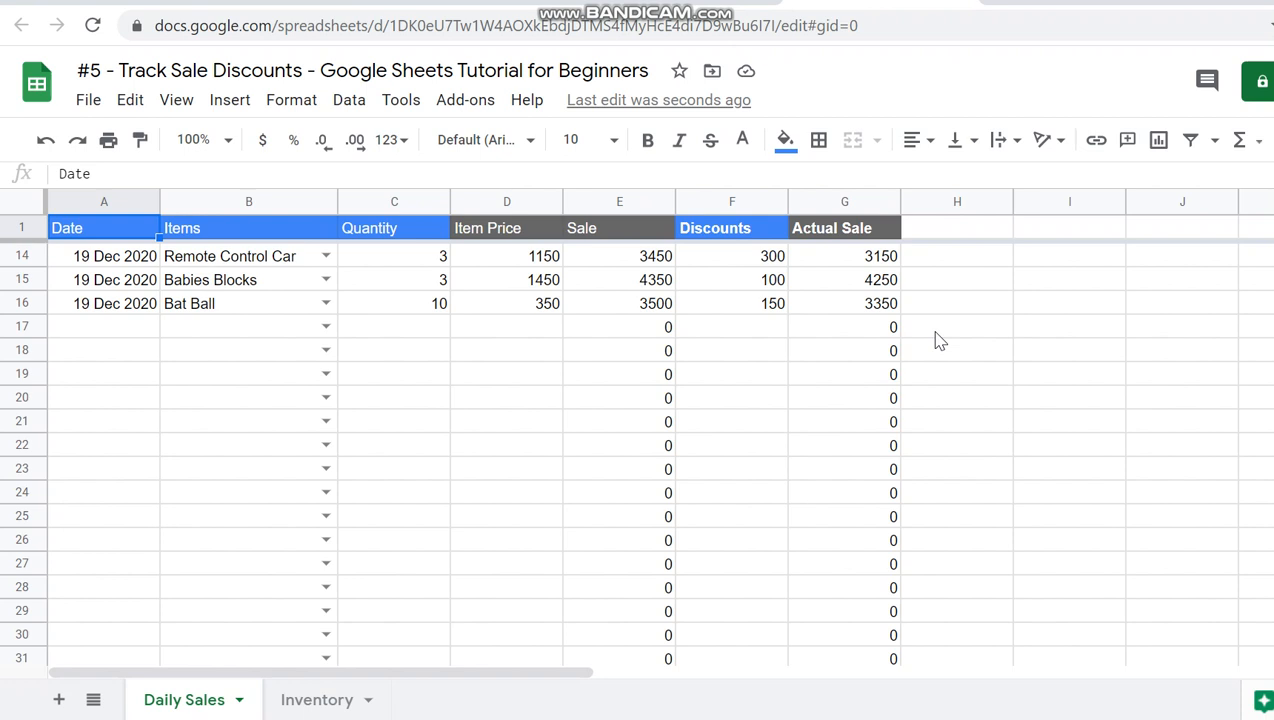
pyautogui.press('Down')
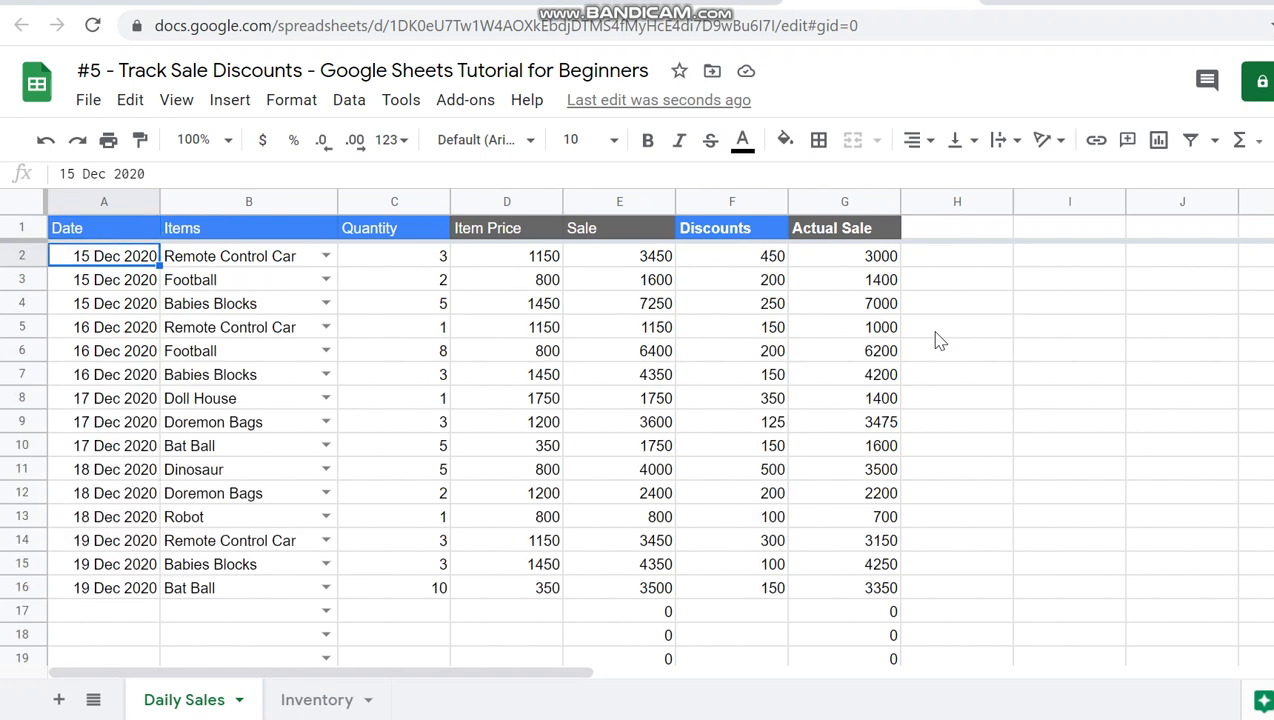
pyautogui.hotkey('ctrl', 'Down')
pyautogui.hotkey('ctrl', 'Up')
pyautogui.hotkey('ctrl', 'Down')
pyautogui.hotkey('ctrl', 'Up')
pyautogui.hotkey('ctrl', 'Down')
pyautogui.hotkey('ctrl', 'Up')
pyautogui.hotkey('ctrl', 'Down')
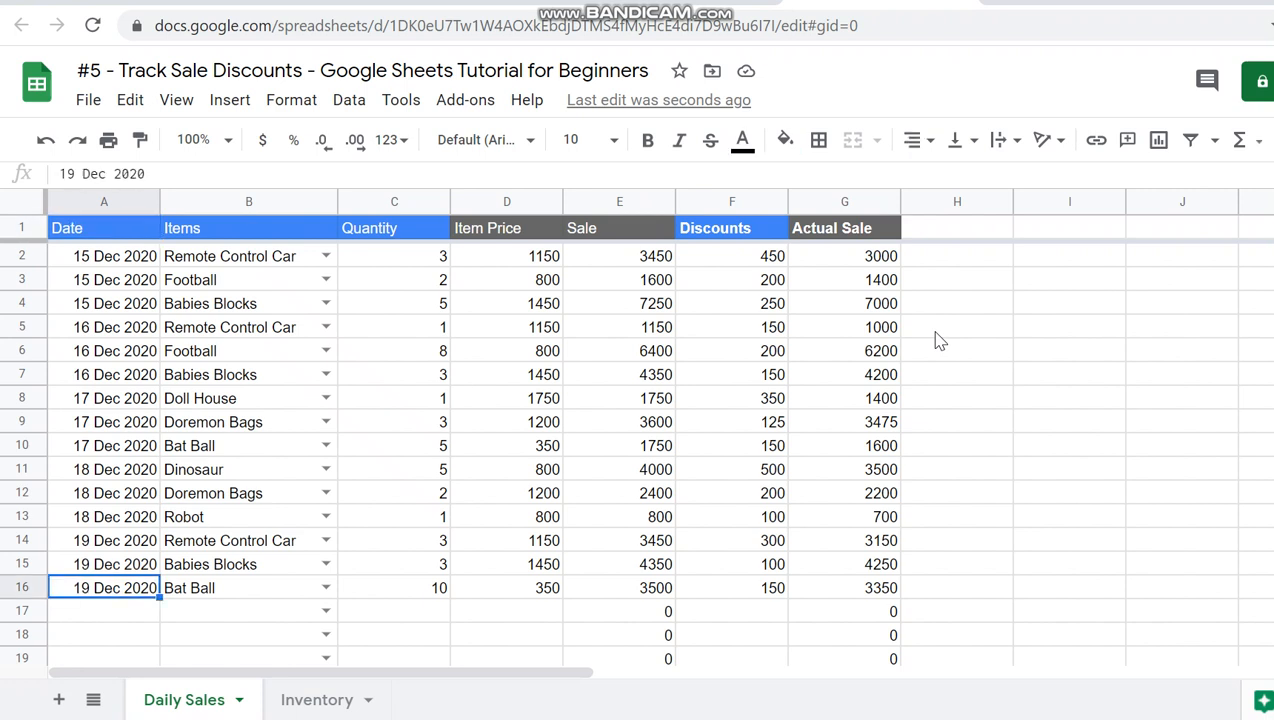
pyautogui.press('Right')
pyautogui.press('Right')
pyautogui.press('Right')
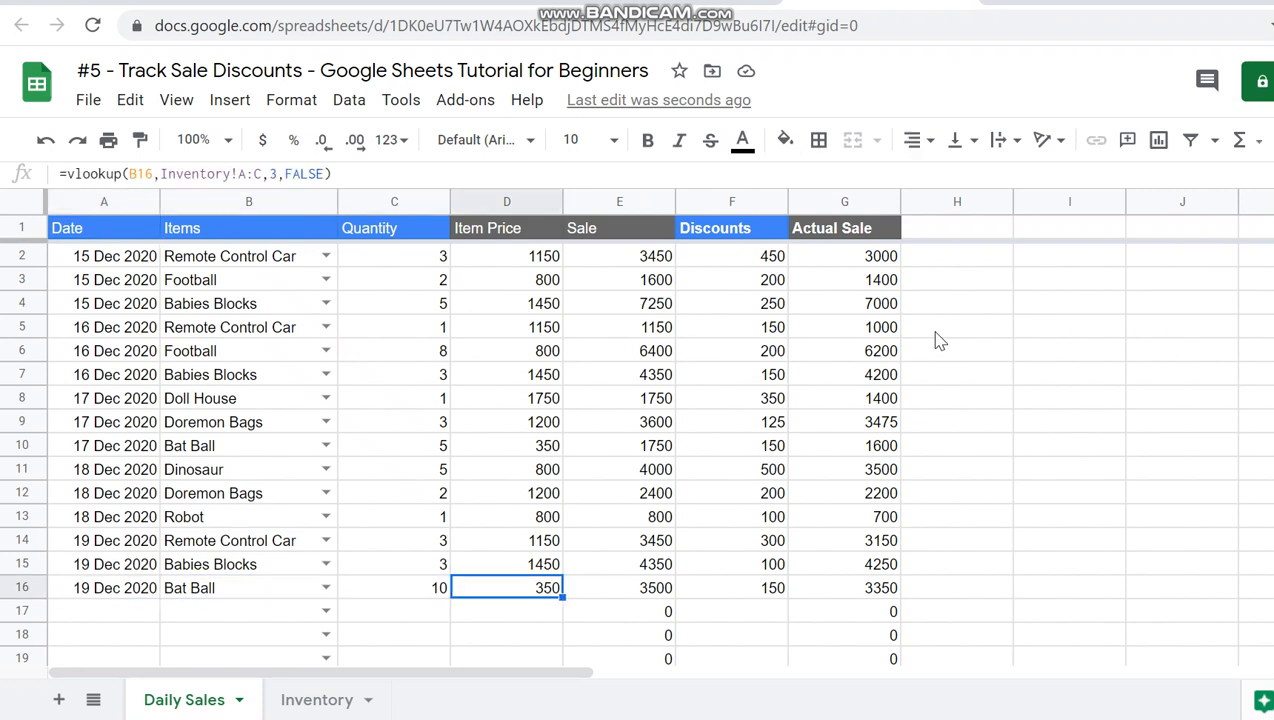